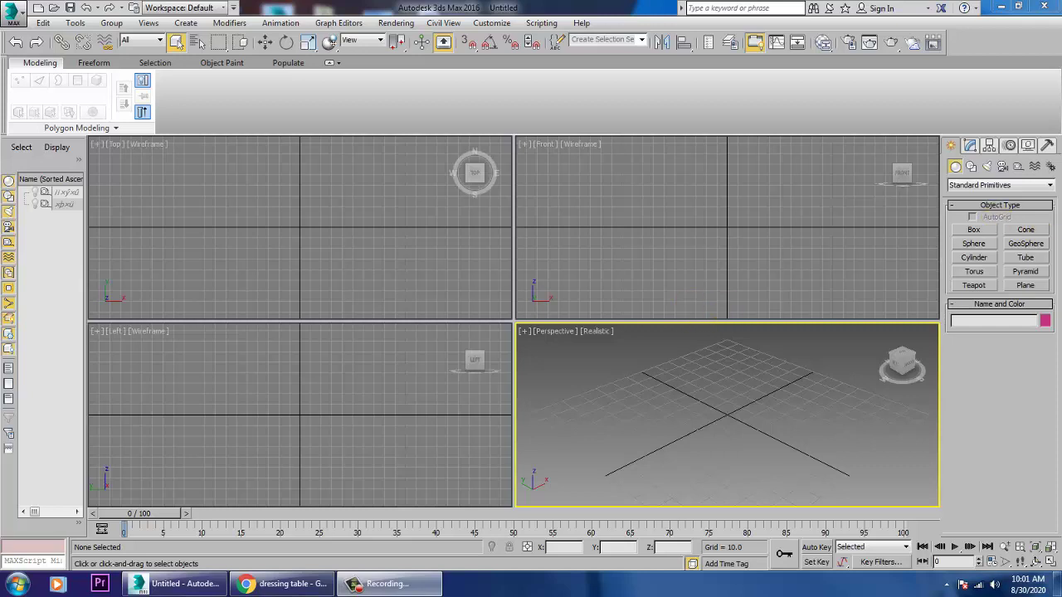
pyautogui.click(649, 255)
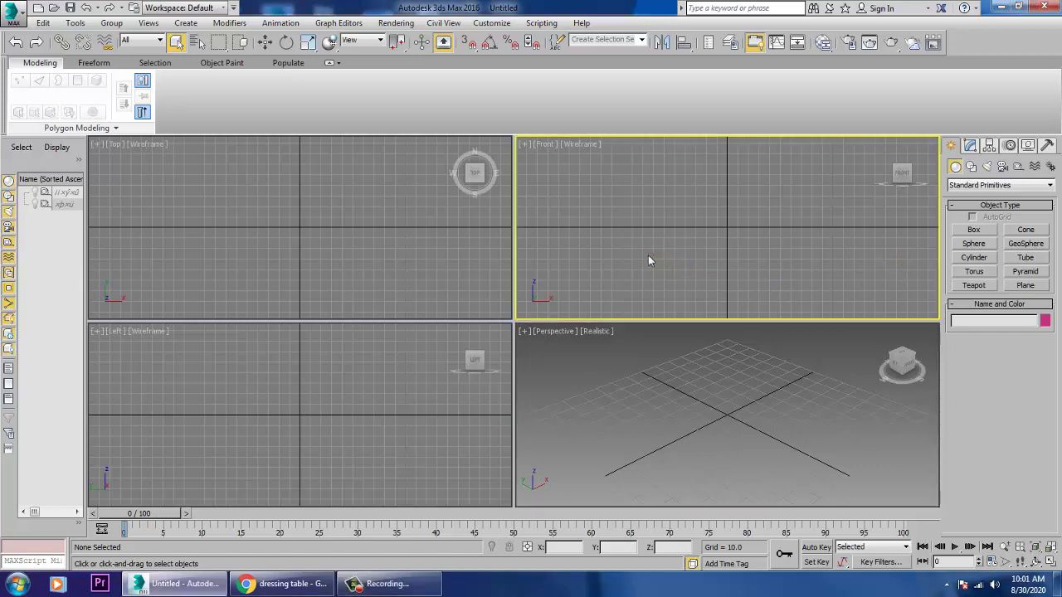
pyautogui.click(450, 266)
pyautogui.click(426, 385)
pyautogui.click(704, 435)
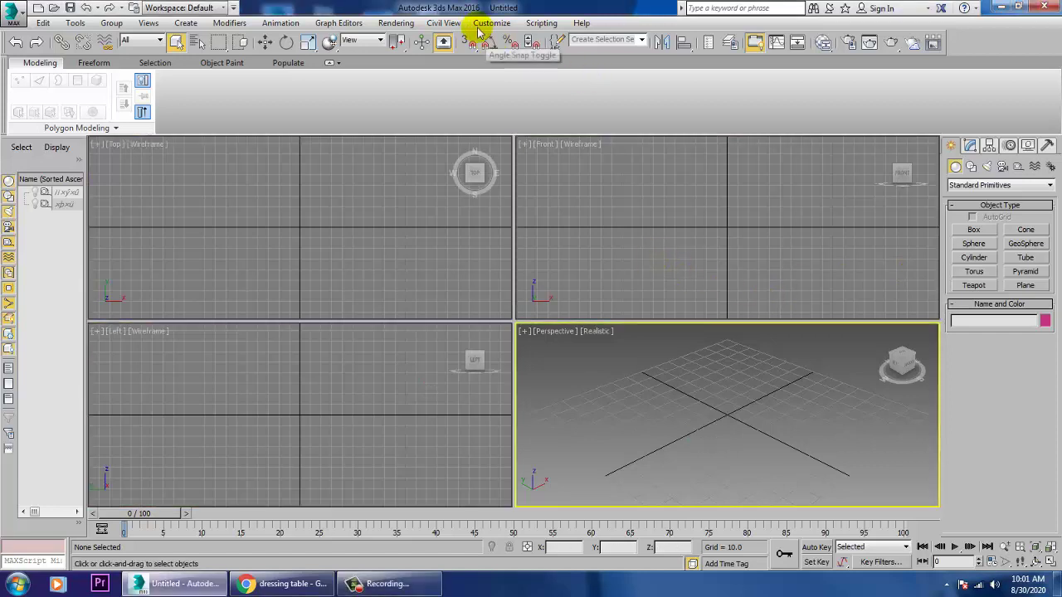
# Step: View the reference image de-5.jpg from the dressing table folder on the Desktop
pyautogui.click(398, 22)
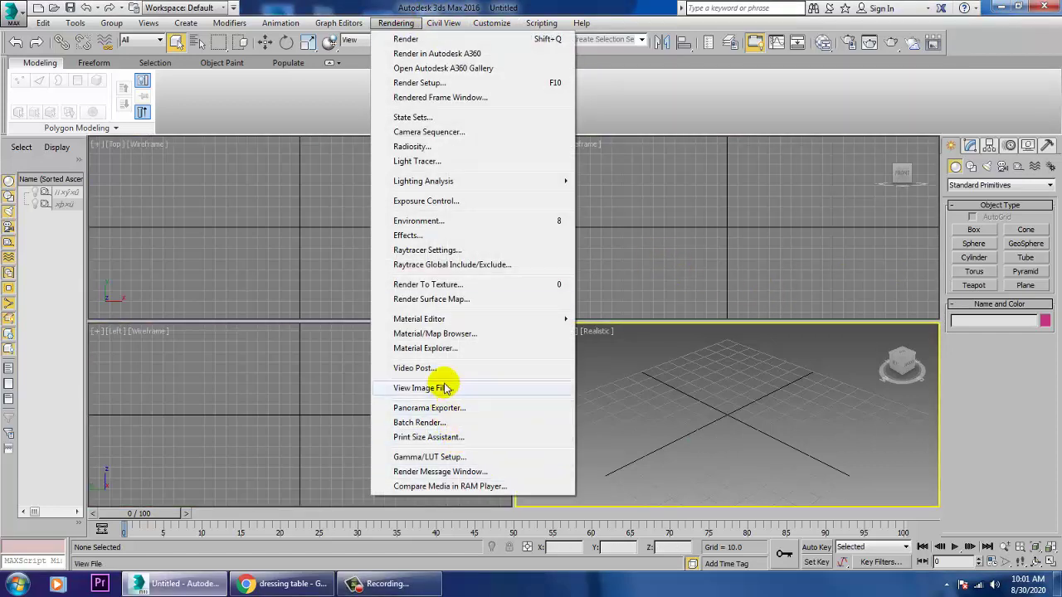
pyautogui.click(440, 387)
pyautogui.click(29, 141)
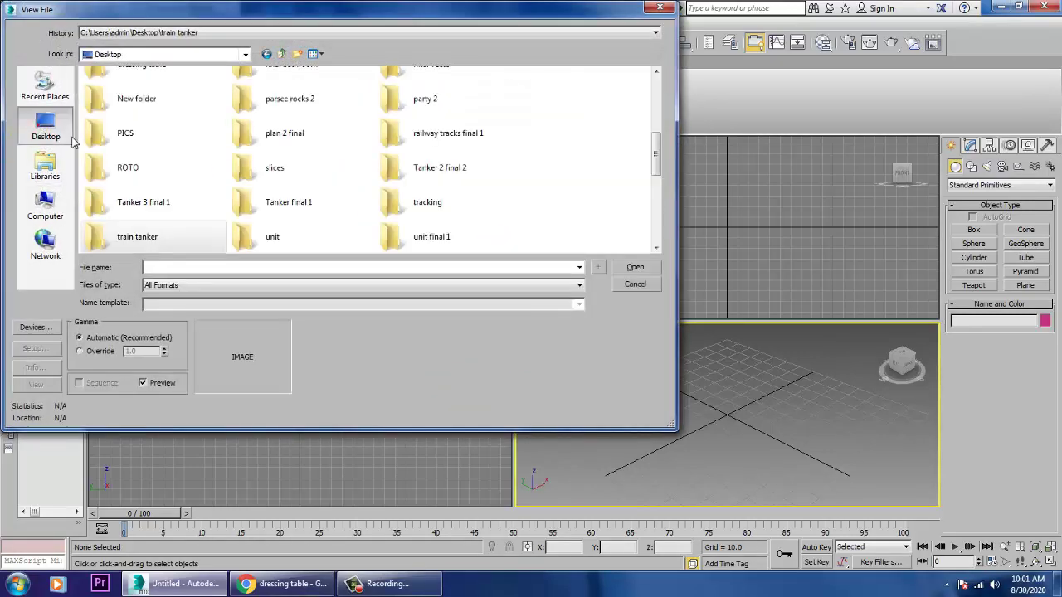
pyautogui.scroll(1, 284, 174)
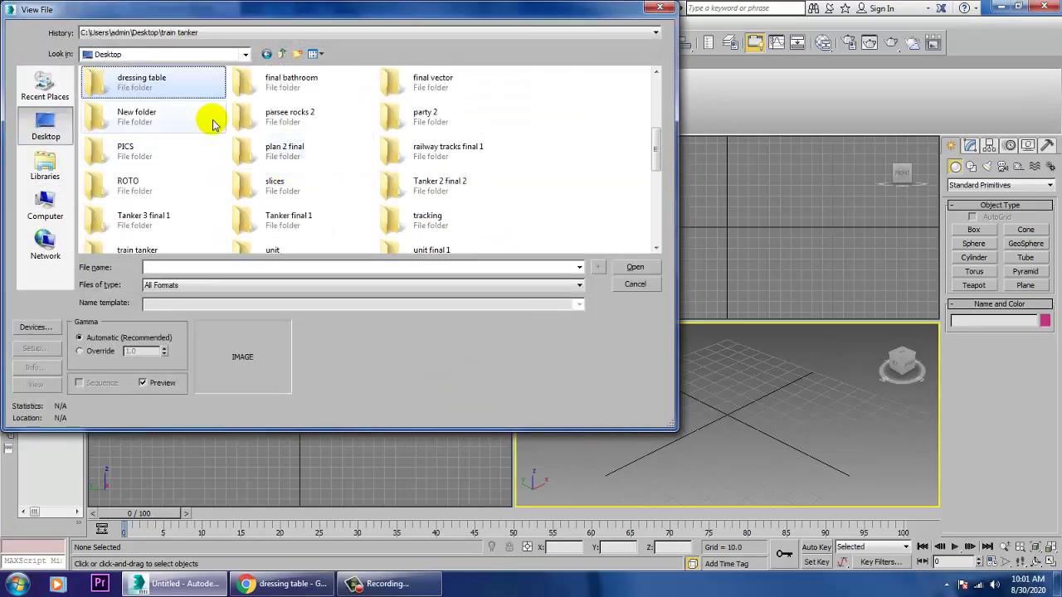
pyautogui.doubleClick(166, 83)
pyautogui.click(125, 124)
pyautogui.doubleClick(125, 126)
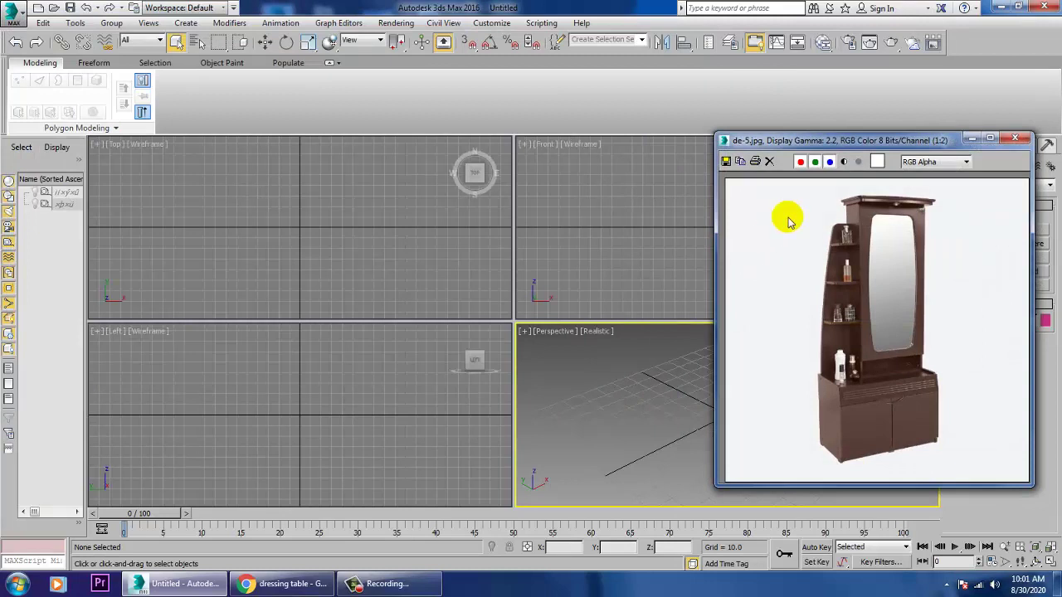
# Step: Move the reference image clear of the perspective view and enlarge it on the lower cabinet
pyautogui.moveTo(866, 135); pyautogui.dragTo(190, 48)
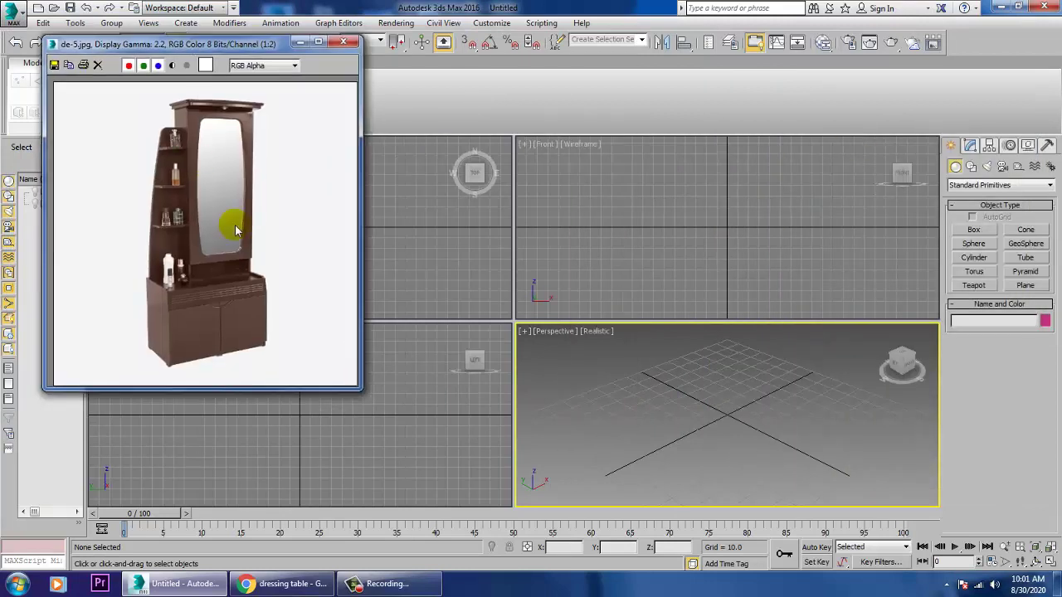
pyautogui.scroll(1, 235, 231)
pyautogui.moveTo(238, 281); pyautogui.dragTo(283, 158, button='middle')
pyautogui.moveTo(262, 227); pyautogui.dragTo(233, 204, button='middle')
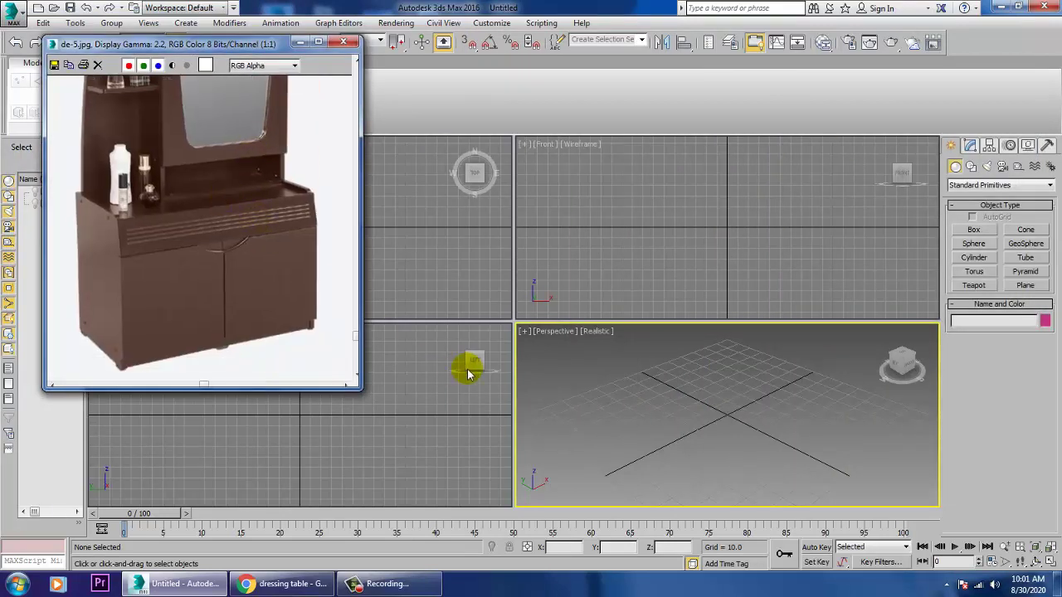
# Step: Create a ground plane about 366 long and 432 wide around the origin in the perspective view
pyautogui.click(783, 432)
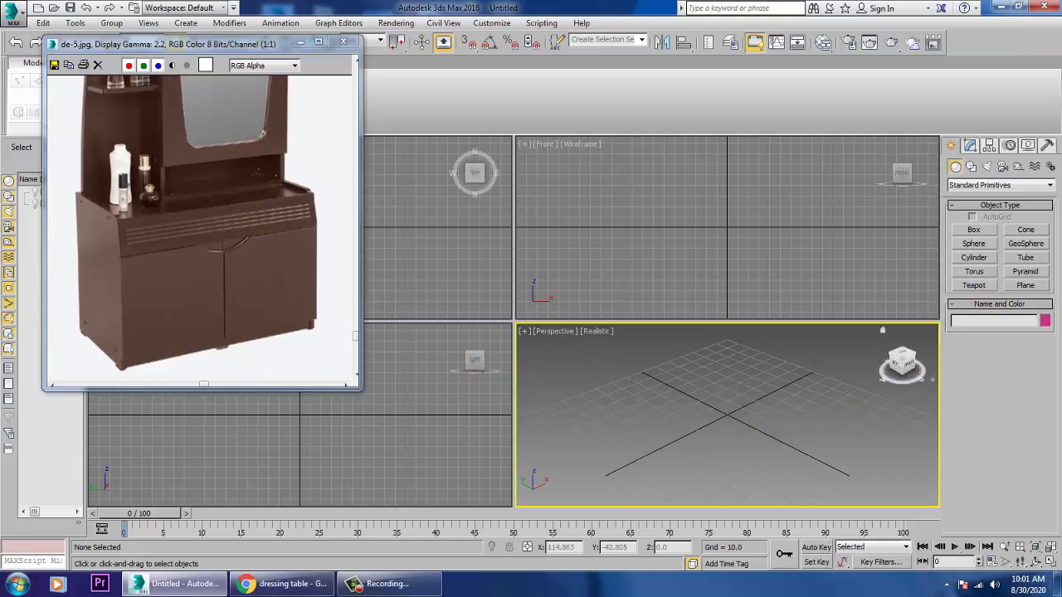
pyautogui.click(1028, 289)
pyautogui.moveTo(777, 419); pyautogui.dragTo(766, 413, button='middle')
pyautogui.hotkey('alt', 'w')
pyautogui.scroll(-5, 673, 383)
pyautogui.moveTo(640, 267); pyautogui.dragTo(648, 515)
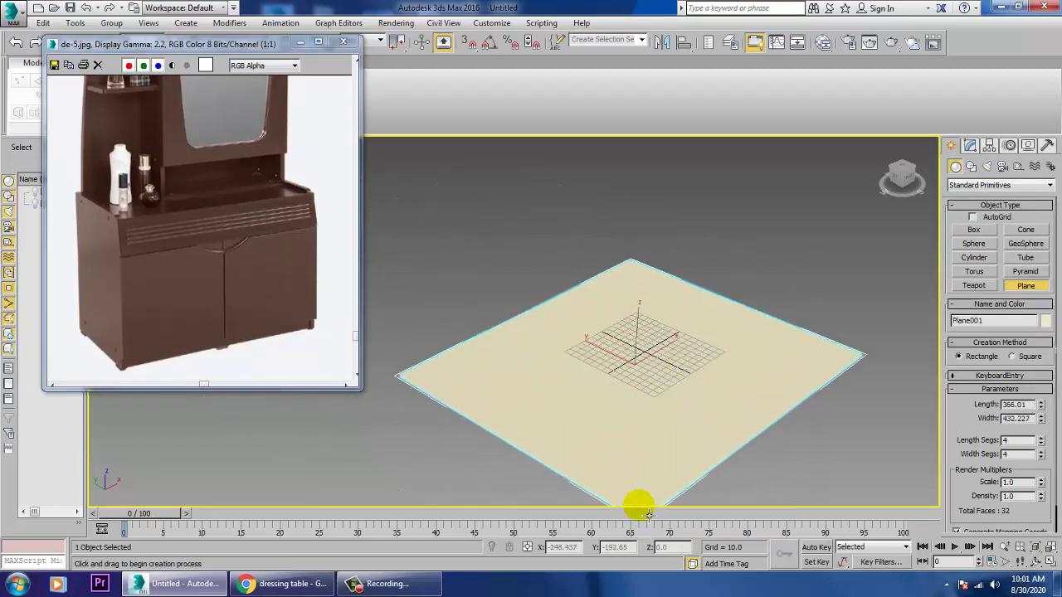
pyautogui.scroll(3, 651, 392)
pyautogui.rightClick(651, 393)
# Step: Create a box about 56 long, 93 wide and 34 high near the origin in the top view
pyautogui.click(969, 230)
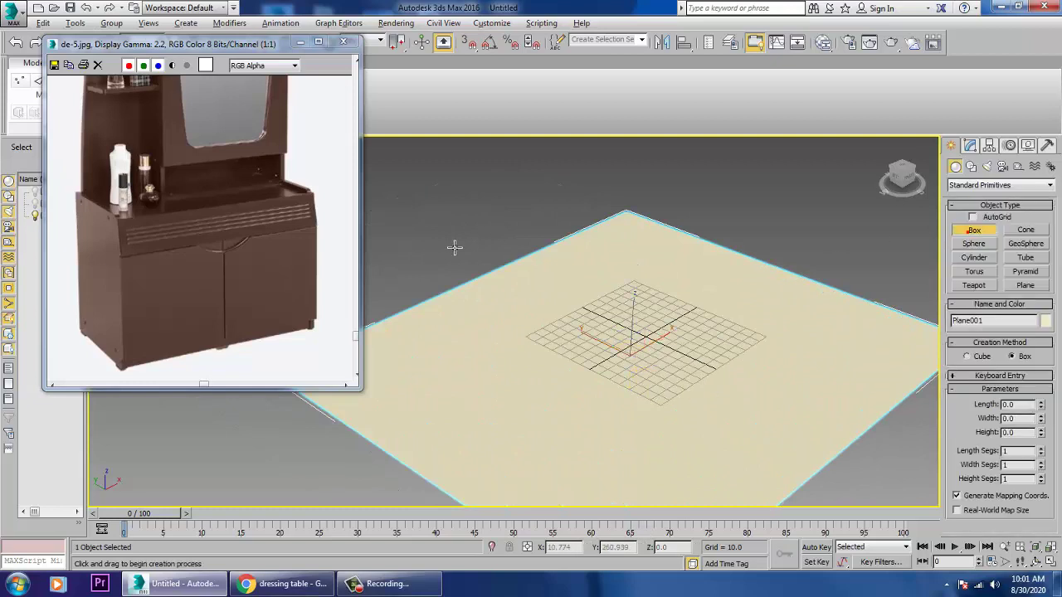
pyautogui.hotkey('alt', 'w')
pyautogui.moveTo(447, 234); pyautogui.dragTo(542, 232, button='middle')
pyautogui.hotkey('alt', 'w')
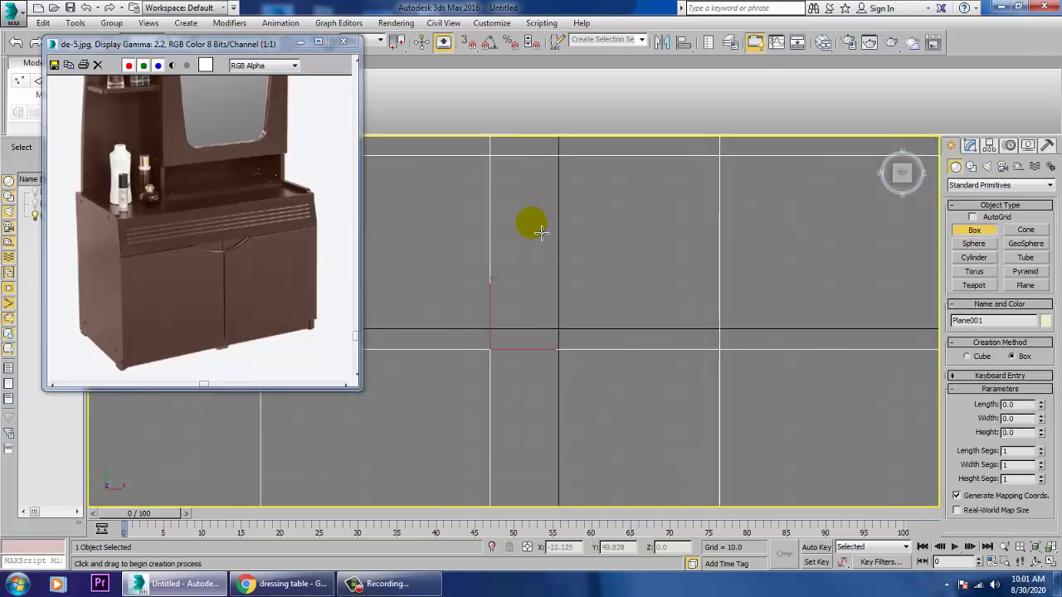
pyautogui.moveTo(478, 218); pyautogui.dragTo(685, 348)
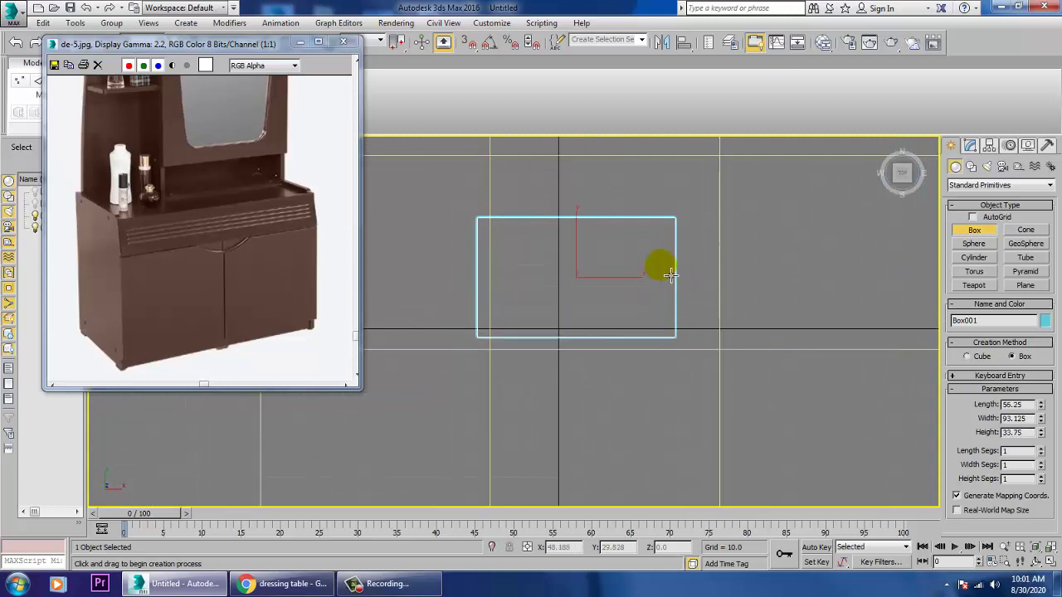
pyautogui.click(671, 277)
pyautogui.rightClick(671, 277)
# Step: Adjust the box to a height of about 80 and a width of about 107 to match the cabinet
pyautogui.hotkey('alt', 'w')
pyautogui.moveTo(758, 432); pyautogui.dragTo(771, 410, button='middle')
pyautogui.hotkey('alt', 'w')
pyautogui.scroll(3, 705, 387)
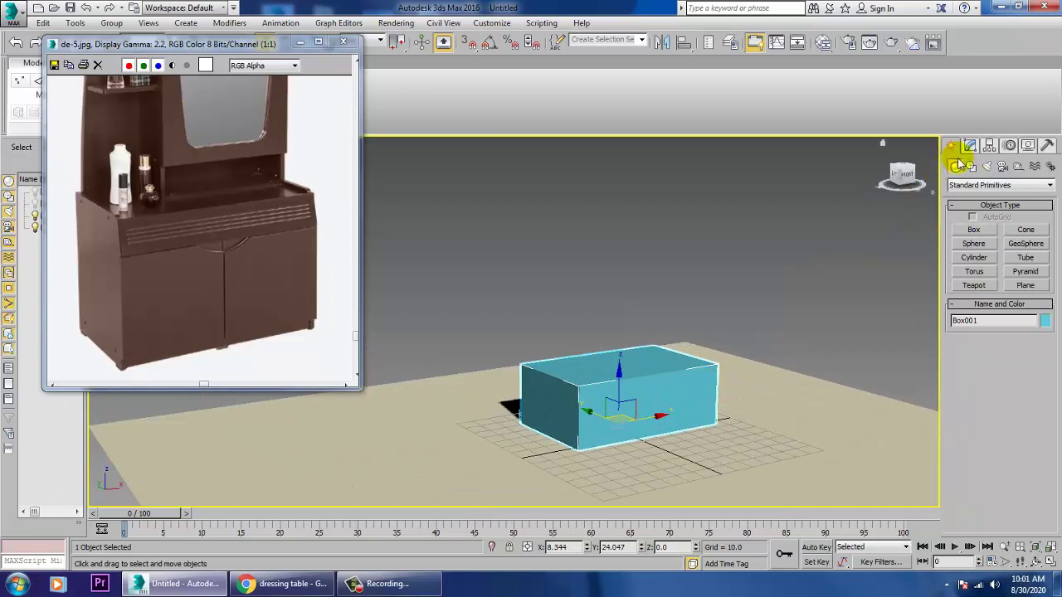
pyautogui.click(970, 145)
pyautogui.moveTo(1039, 333); pyautogui.dragTo(1047, 249)
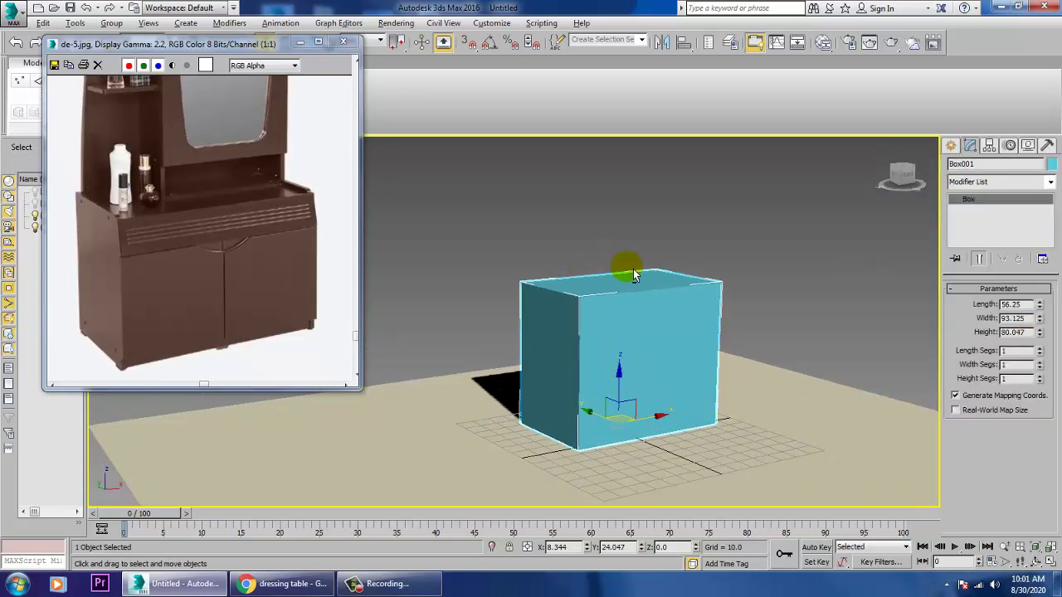
pyautogui.keyDown('alt'); pyautogui.moveTo(625, 268); pyautogui.dragTo(602, 271, button='middle'); pyautogui.keyUp('alt')
pyautogui.moveTo(1040, 318); pyautogui.dragTo(1041, 315)
pyautogui.moveTo(740, 325)
pyautogui.keyDown('alt'); pyautogui.mouseDown(button='middle')
pyautogui.moveTo(822, 325)
pyautogui.moveTo(731, 307)
pyautogui.moveTo(732, 319)
pyautogui.mouseUp(button='middle'); pyautogui.keyUp('alt')
pyautogui.scroll(2, 703, 337)
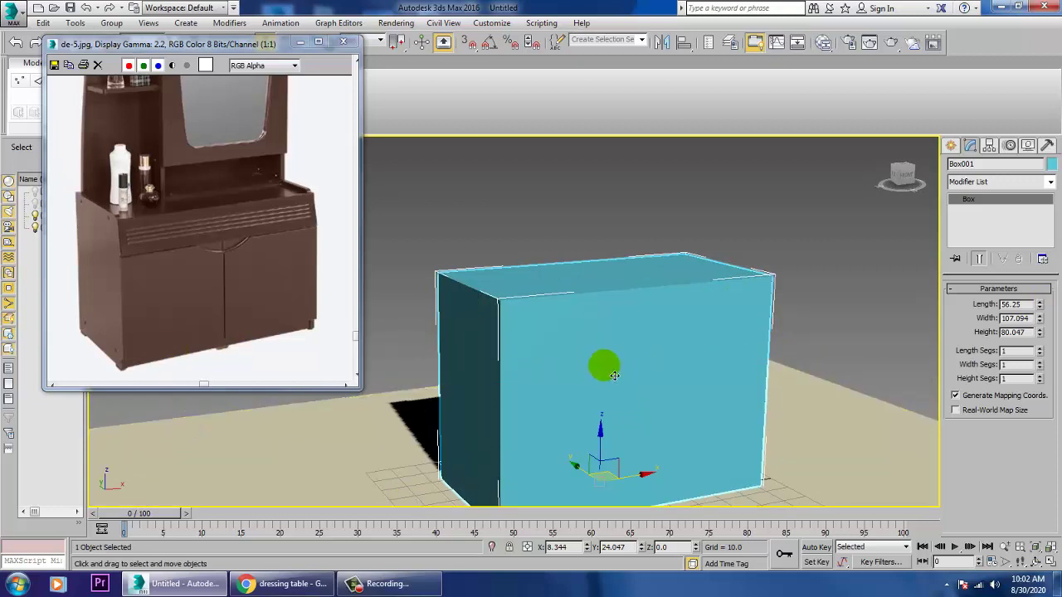
# Step: Convert the box to Editable Poly and add a Swift Loop edge loop just above its bottom edge
pyautogui.rightClick(646, 325)
pyautogui.moveTo(689, 459)
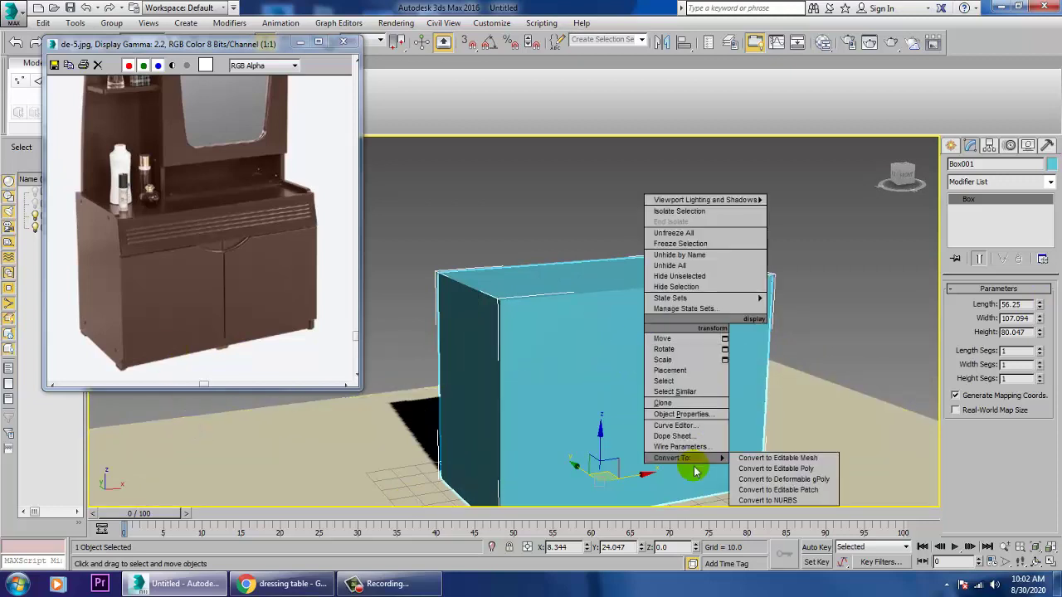
pyautogui.click(738, 469)
pyautogui.keyDown('alt'); pyautogui.moveTo(712, 414); pyautogui.dragTo(692, 360, button='middle'); pyautogui.keyUp('alt')
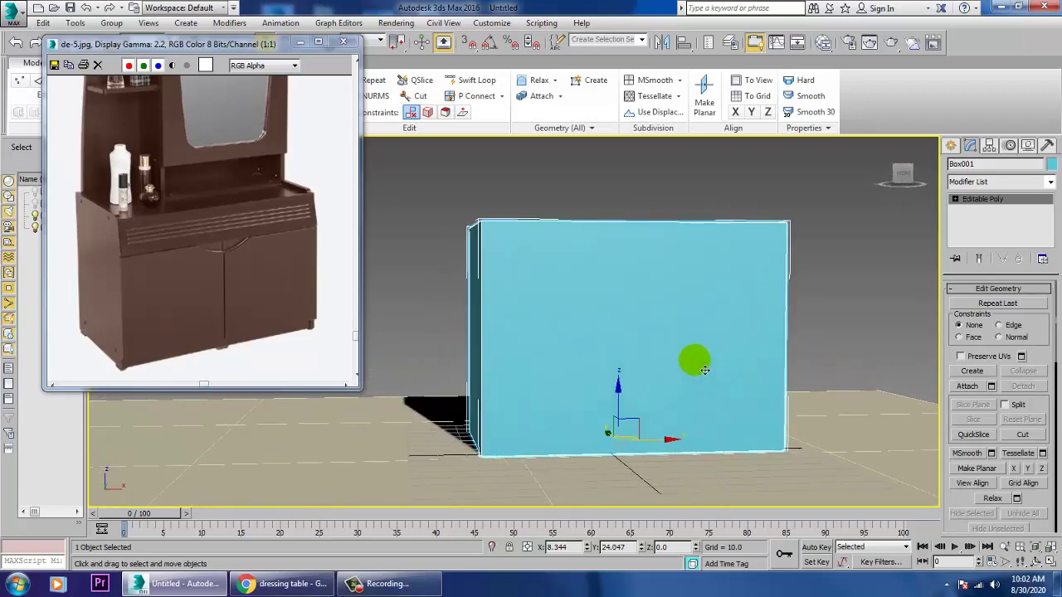
pyautogui.click(475, 80)
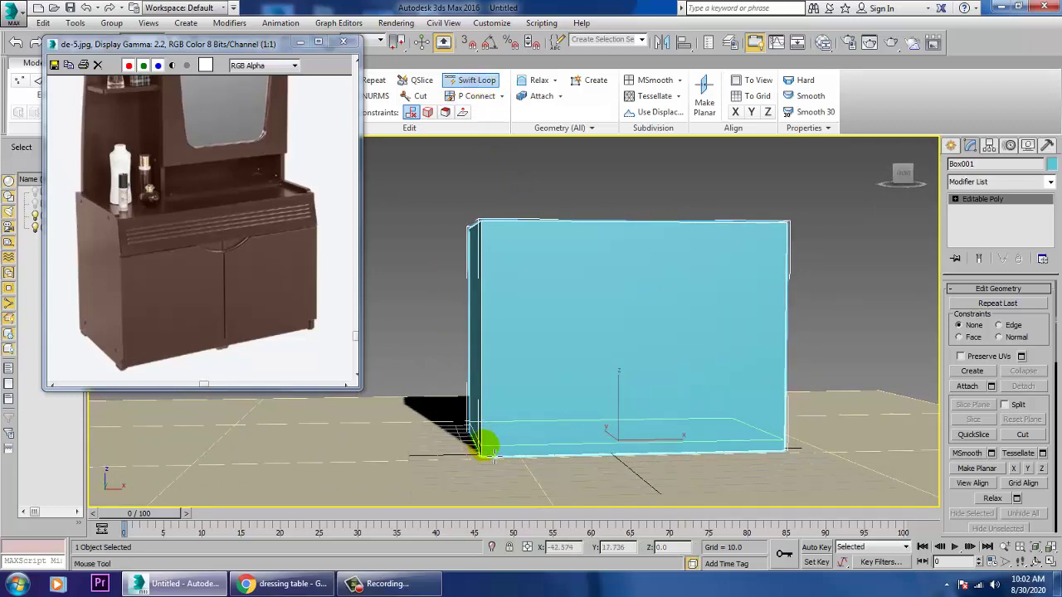
pyautogui.click(612, 427)
# Step: Add Swift Loop edge loops close to the box's left, right, back and front sides in the top view
pyautogui.keyDown('alt'); pyautogui.moveTo(613, 428); pyautogui.dragTo(592, 418, button='middle'); pyautogui.keyUp('alt')
pyautogui.hotkey('alt', 'w')
pyautogui.moveTo(461, 287); pyautogui.dragTo(470, 297, button='middle')
pyautogui.hotkey('alt', 'w')
pyautogui.scroll(2, 572, 283)
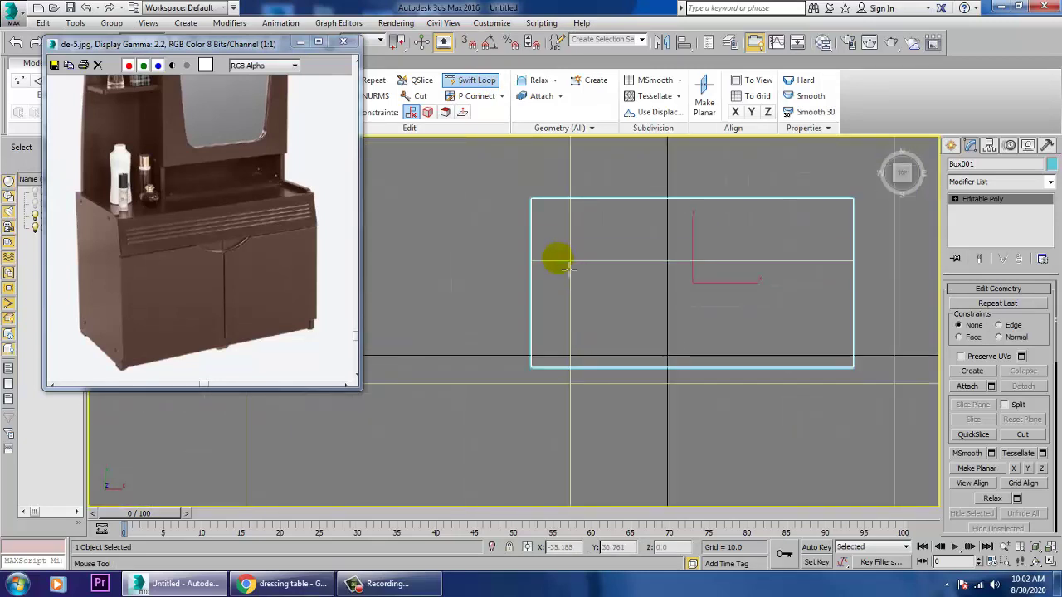
pyautogui.click(546, 205)
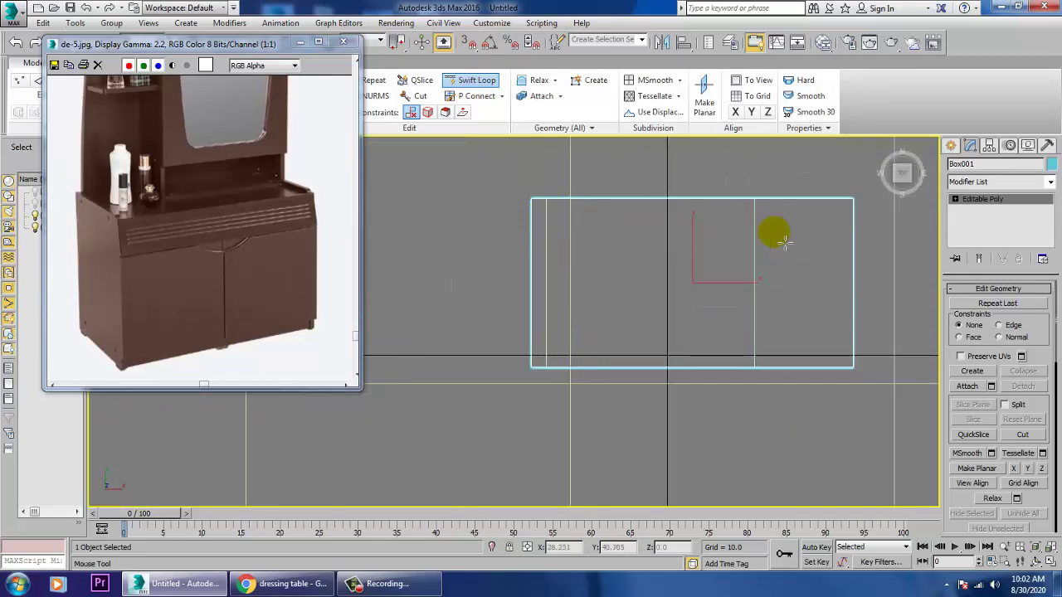
pyautogui.click(848, 219)
pyautogui.moveTo(850, 222); pyautogui.dragTo(859, 362)
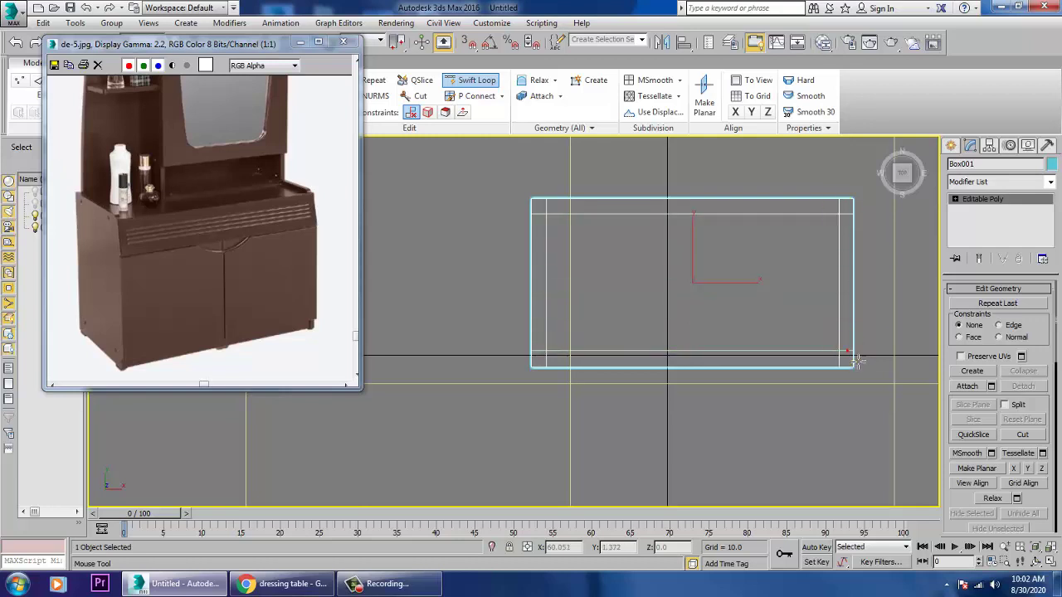
pyautogui.rightClick(859, 361)
# Step: Raise the box along Z to about 5.4 above the ground plane
pyautogui.hotkey('alt', 'w')
pyautogui.click(767, 412)
pyautogui.hotkey('alt', 'w')
pyautogui.keyDown('alt'); pyautogui.moveTo(744, 408); pyautogui.dragTo(883, 327, button='middle'); pyautogui.keyUp('alt')
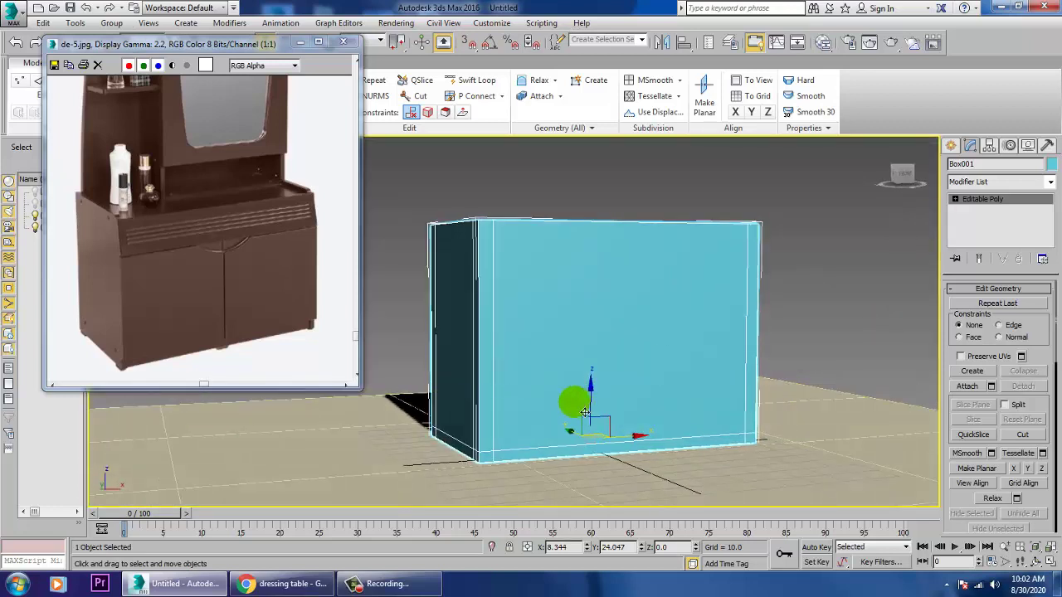
pyautogui.moveTo(592, 389); pyautogui.dragTo(591, 374)
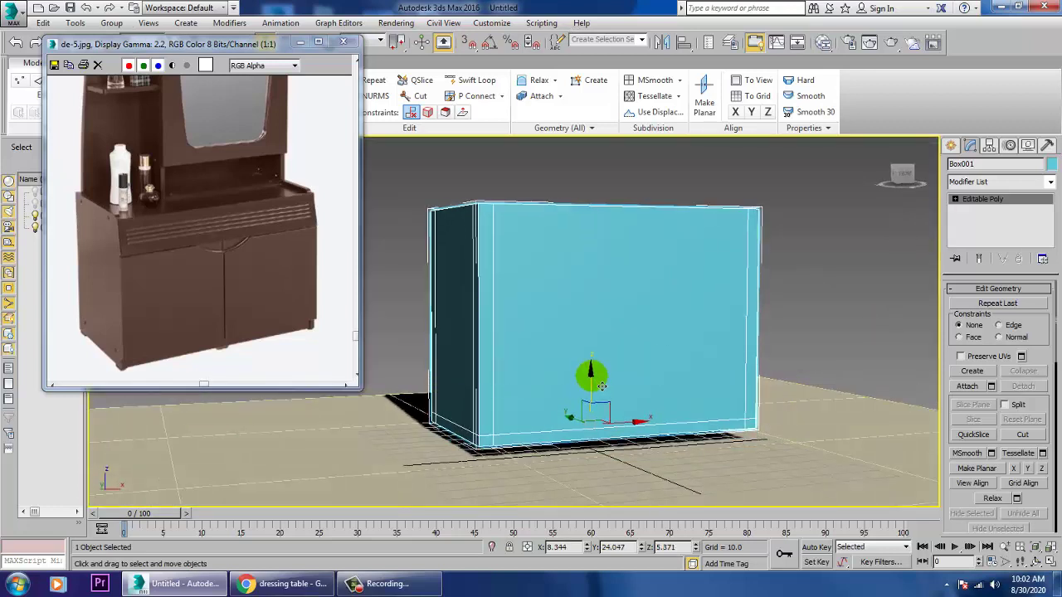
# Step: Extrude the four small corner polygons on the box's underside downward into short legs
pyautogui.press('4')
pyautogui.keyDown('alt'); pyautogui.moveTo(556, 443); pyautogui.dragTo(551, 359, button='middle'); pyautogui.keyUp('alt')
pyautogui.scroll(4, 548, 426)
pyautogui.click(523, 332)
pyautogui.moveTo(710, 414); pyautogui.dragTo(680, 292, button='middle')
pyautogui.keyDown('ctrl'); pyautogui.click(782, 438); pyautogui.keyUp('ctrl')
pyautogui.moveTo(713, 423); pyautogui.dragTo(802, 373, button='middle')
pyautogui.keyDown('ctrl'); pyautogui.click(693, 465); pyautogui.keyUp('ctrl')
pyautogui.keyDown('ctrl'); pyautogui.click(385, 258); pyautogui.keyUp('ctrl')
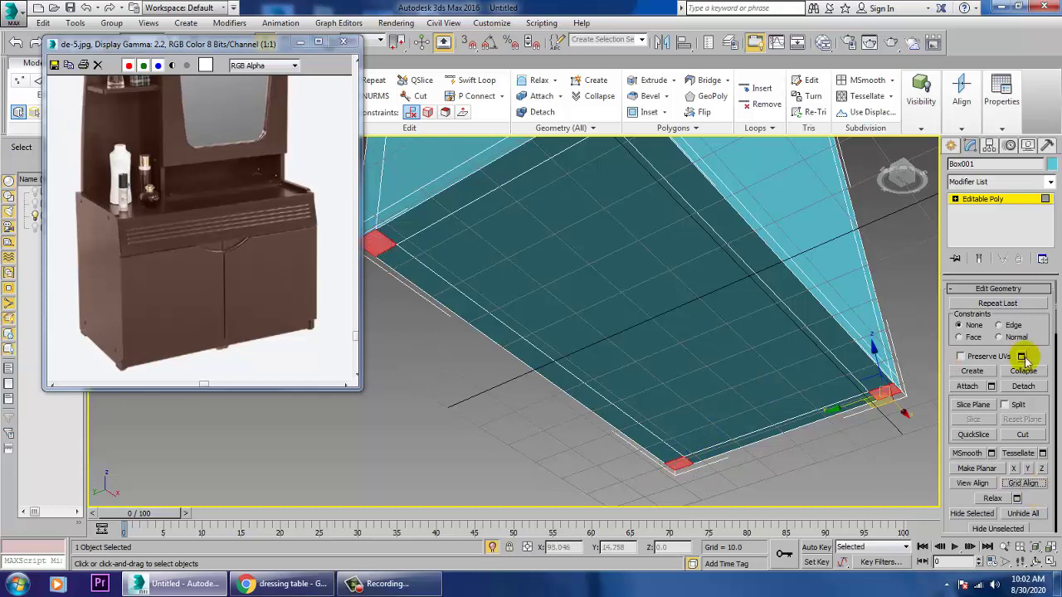
pyautogui.moveTo(1033, 502); pyautogui.dragTo(1018, 176)
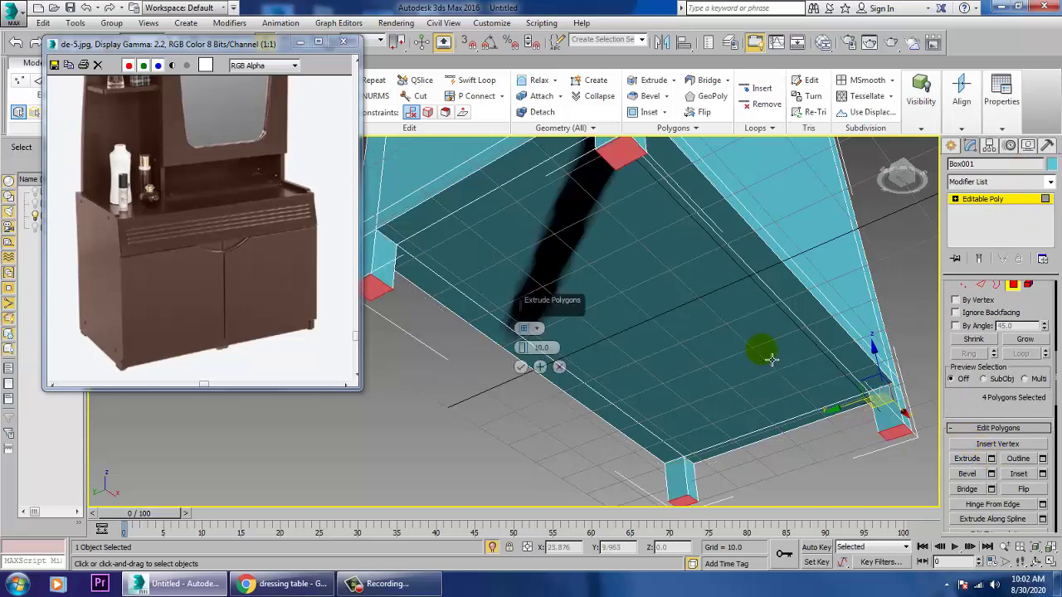
pyautogui.keyDown('alt'); pyautogui.moveTo(786, 327); pyautogui.dragTo(786, 352, button='middle'); pyautogui.keyUp('alt')
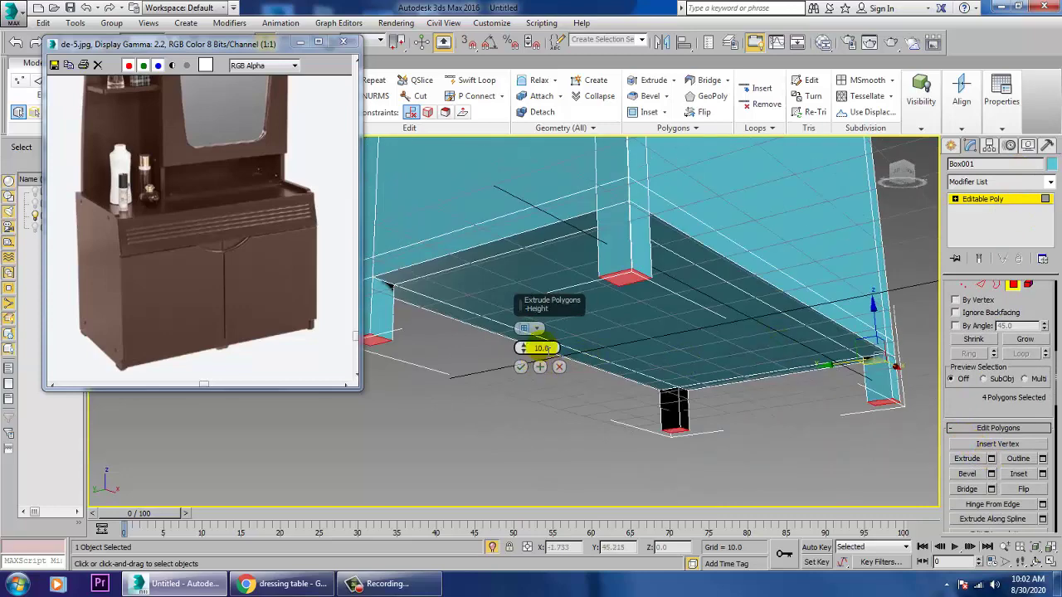
pyautogui.moveTo(523, 348); pyautogui.dragTo(544, 397)
pyautogui.click(520, 368)
pyautogui.keyDown('alt'); pyautogui.moveTo(773, 305); pyautogui.dragTo(745, 407, button='middle'); pyautogui.keyUp('alt')
pyautogui.keyDown('alt'); pyautogui.moveTo(751, 323); pyautogui.dragTo(752, 342, button='middle'); pyautogui.keyUp('alt')
pyautogui.click(1005, 200)
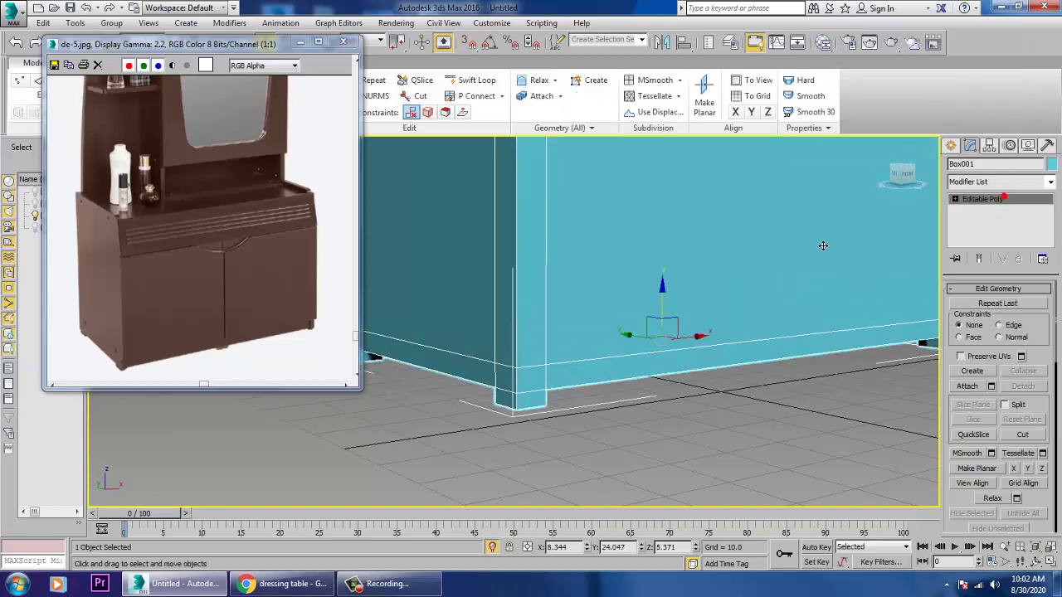
# Step: Add a Swift Loop edge loop running front to back, slightly left of the box's centre in the top view
pyautogui.moveTo(818, 233); pyautogui.dragTo(769, 427, button='middle')
pyautogui.scroll(-5, 794, 373)
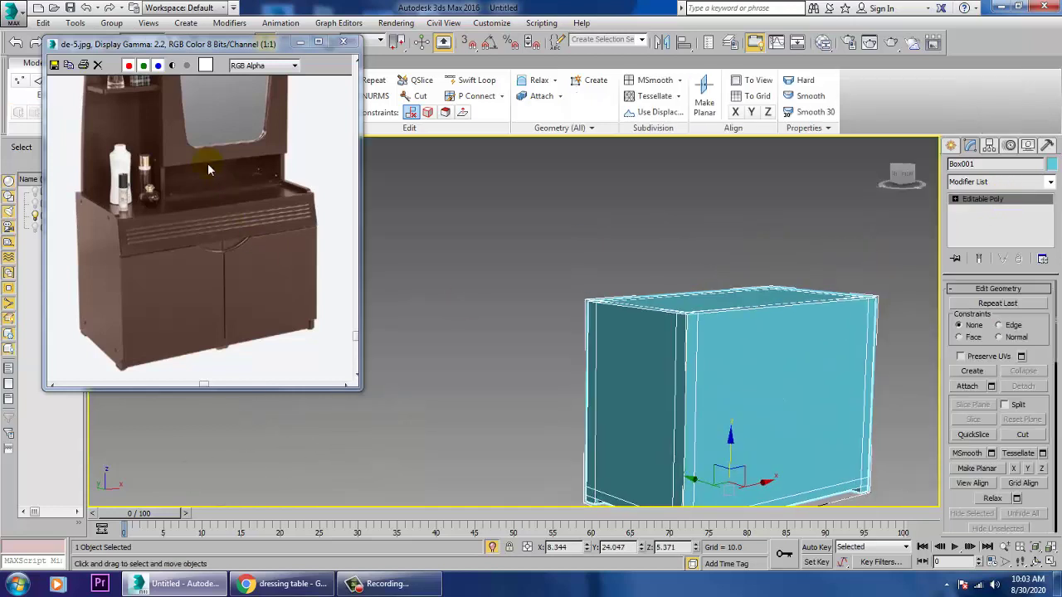
pyautogui.moveTo(208, 169); pyautogui.dragTo(259, 339, button='middle')
pyautogui.keyDown('alt'); pyautogui.moveTo(704, 415); pyautogui.dragTo(635, 373, button='middle'); pyautogui.keyUp('alt')
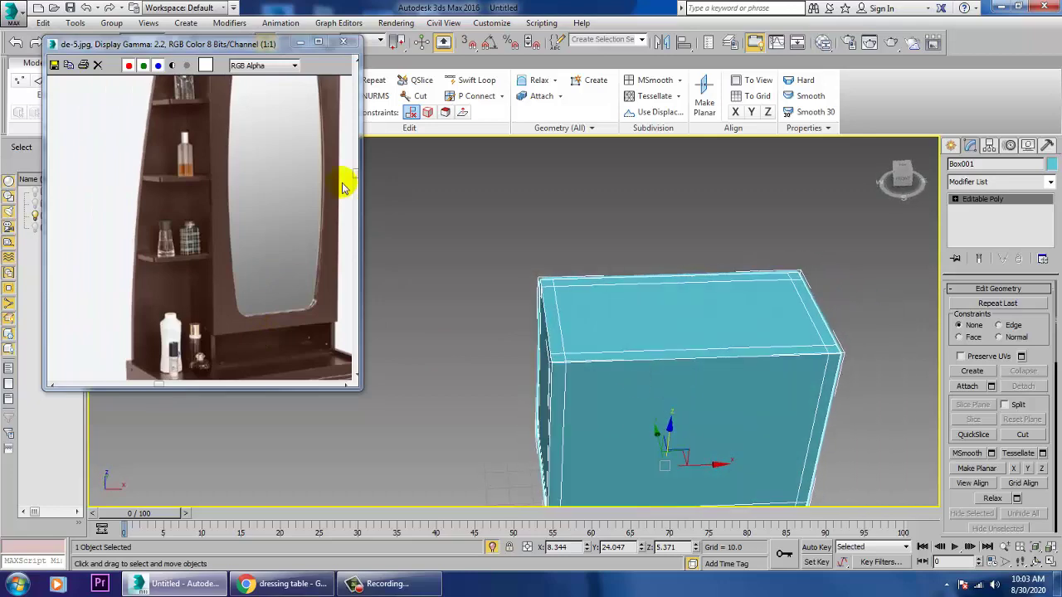
pyautogui.keyDown('alt'); pyautogui.moveTo(858, 321); pyautogui.dragTo(835, 344, button='middle'); pyautogui.keyUp('alt')
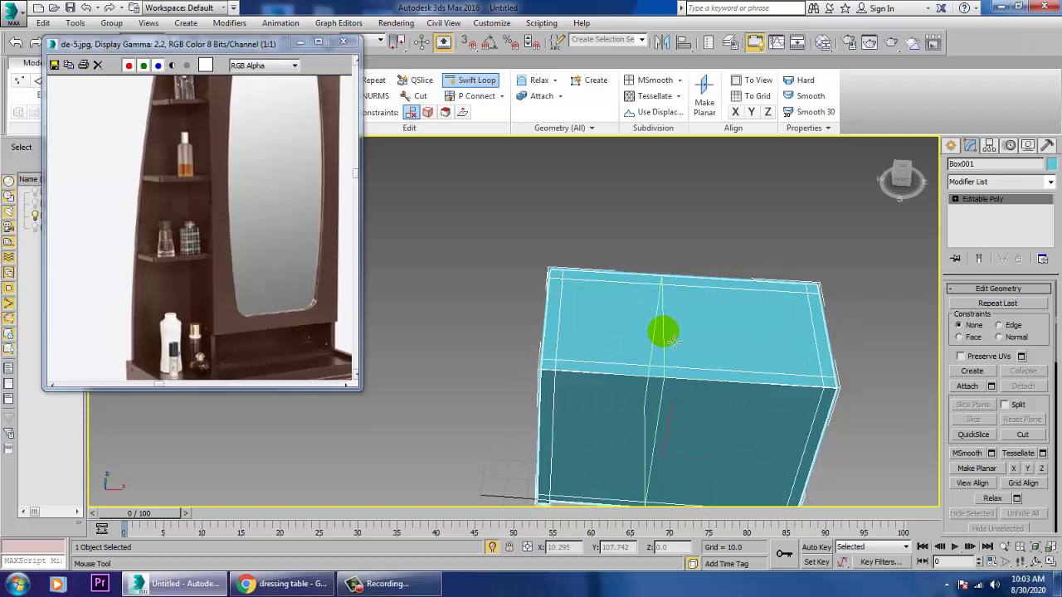
pyautogui.hotkey('alt', 'w')
pyautogui.click(422, 287)
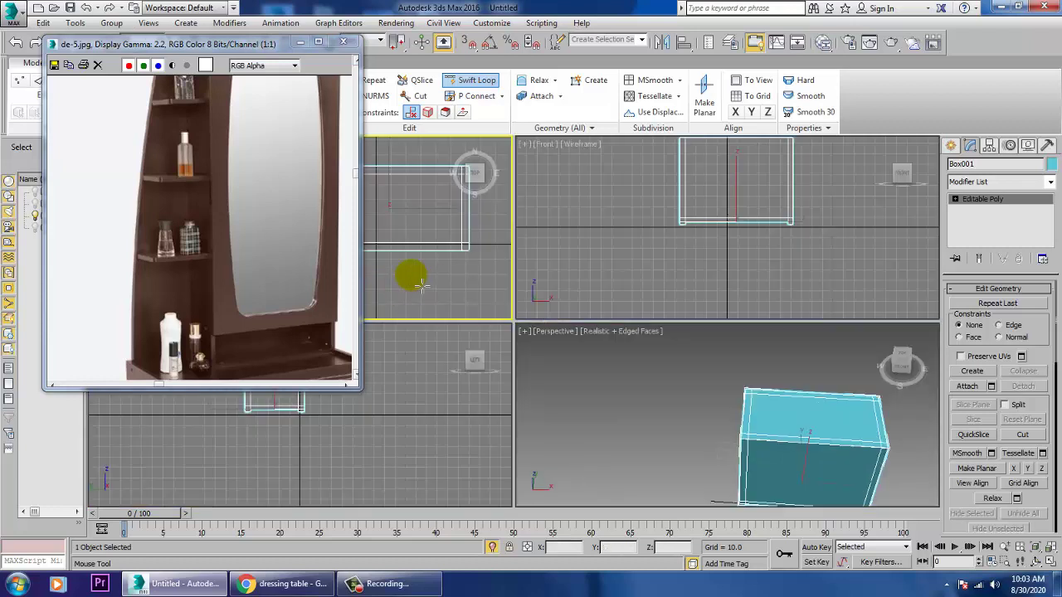
pyautogui.hotkey('alt', 'w')
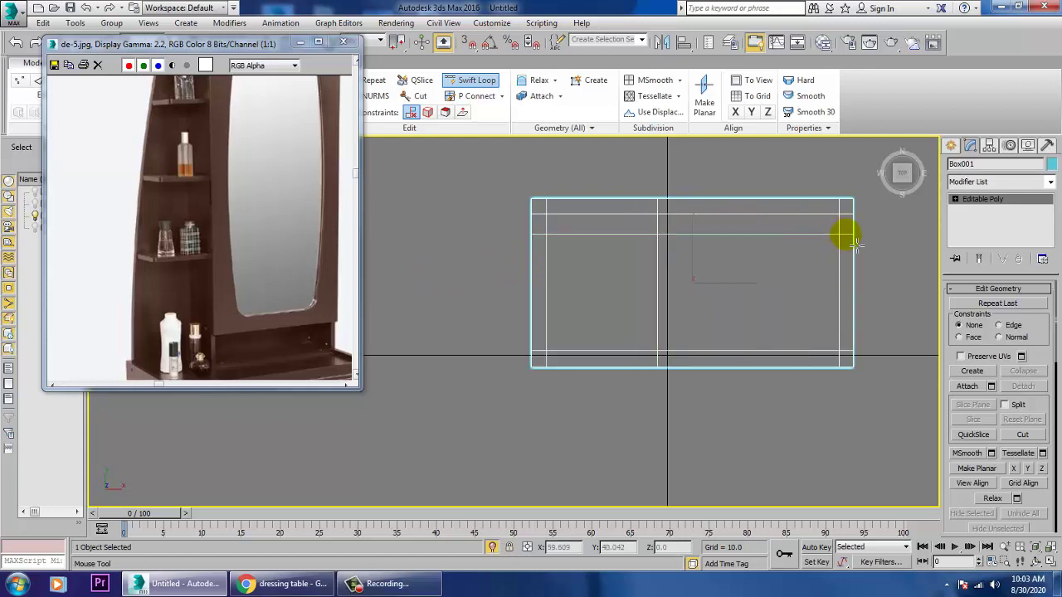
pyautogui.hotkey('alt', 'w')
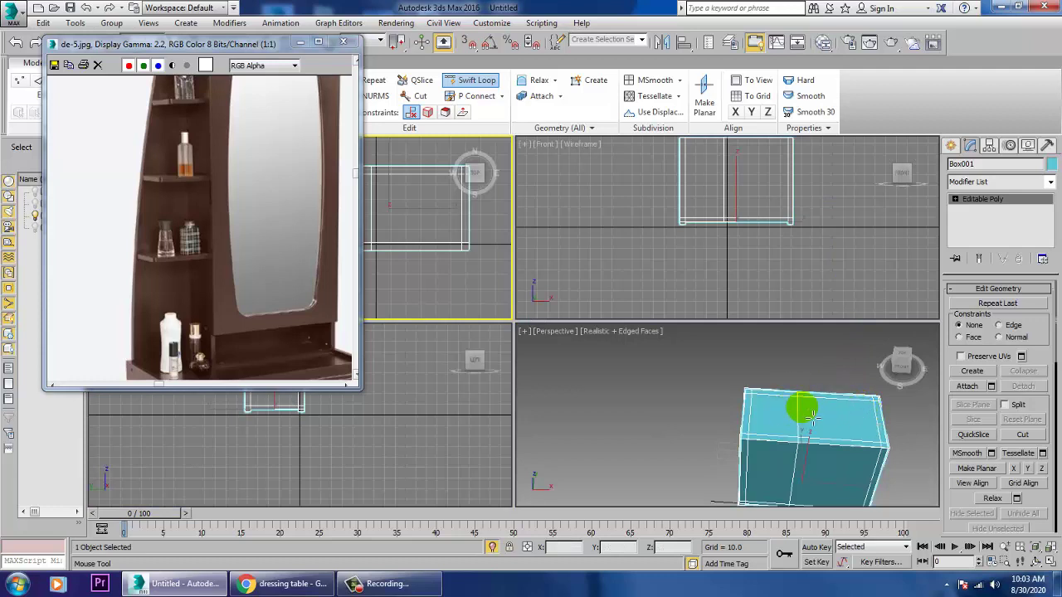
# Step: Add more Swift Loop edge loops: one beside the centre loop, one near the right side, and one lengthwise at mid-depth
pyautogui.hotkey('alt', 'w')
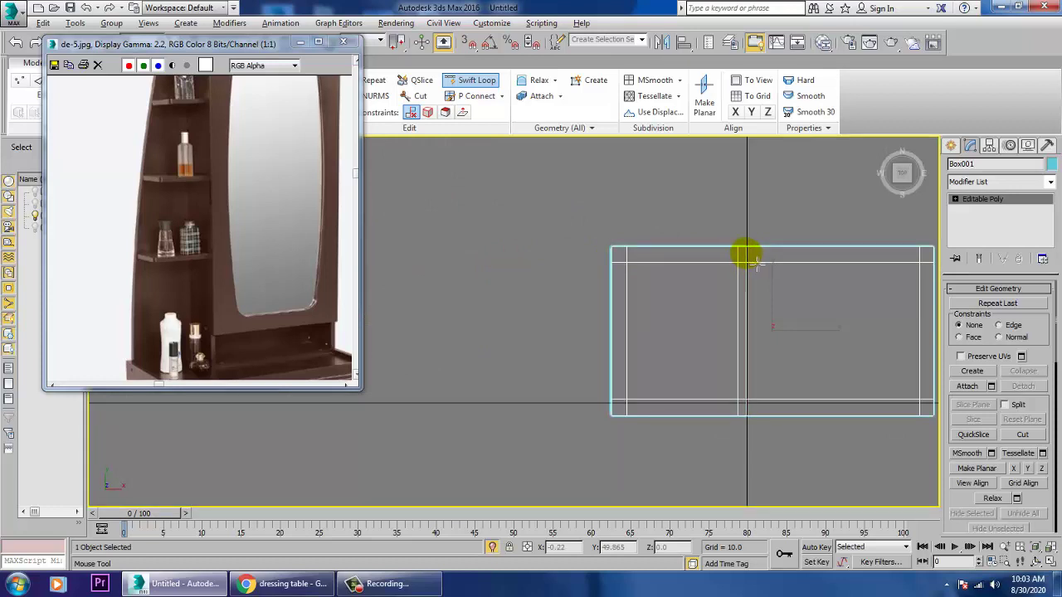
pyautogui.click(748, 254)
pyautogui.moveTo(748, 254); pyautogui.dragTo(744, 254, button='middle')
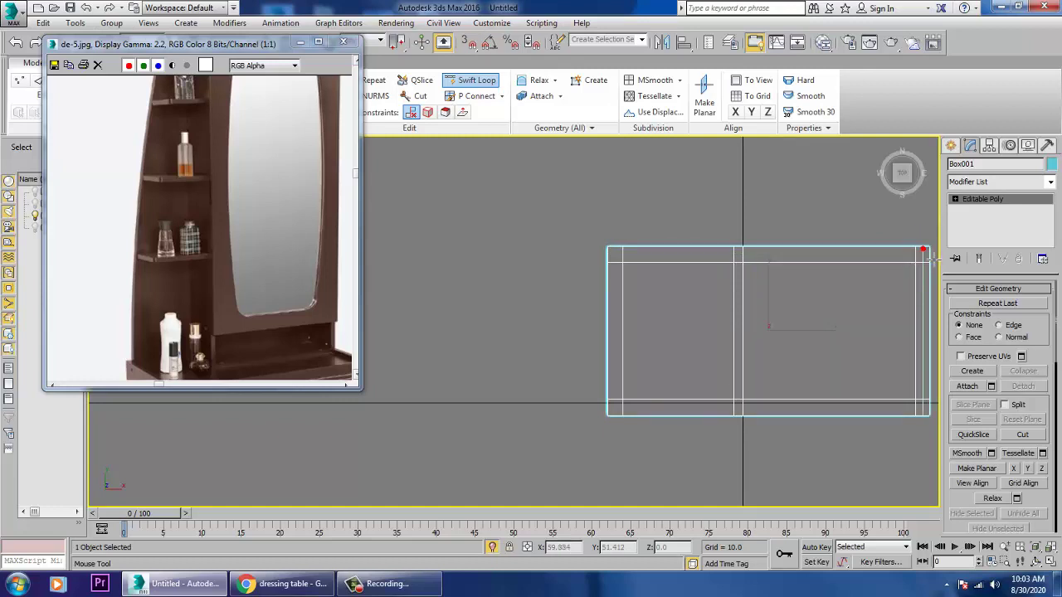
pyautogui.rightClick(930, 259)
pyautogui.moveTo(877, 284); pyautogui.dragTo(806, 285, button='middle')
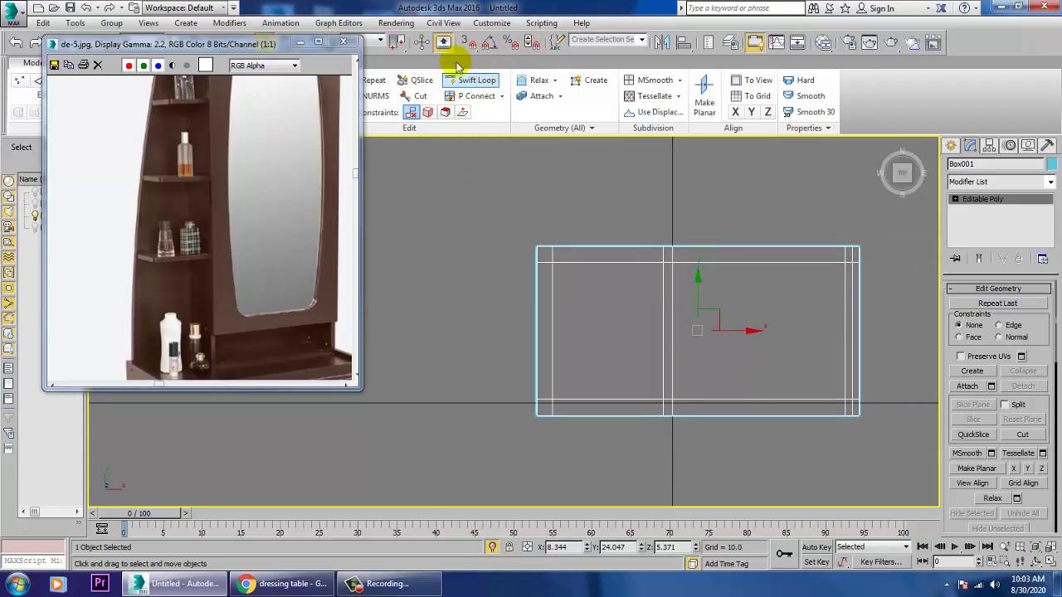
pyautogui.click(470, 84)
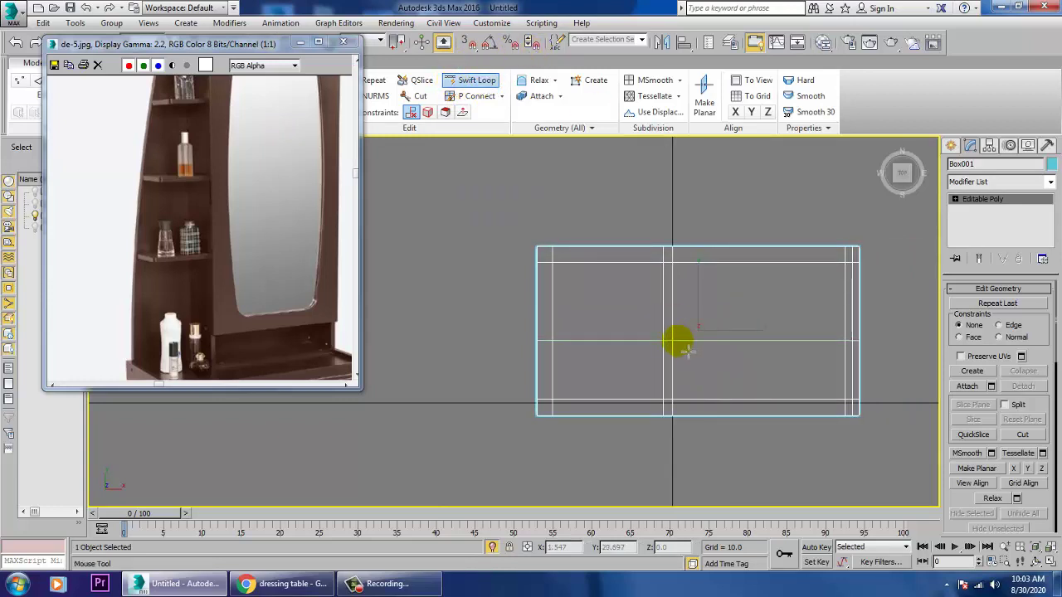
pyautogui.moveTo(243, 205); pyautogui.dragTo(235, 191, button='middle')
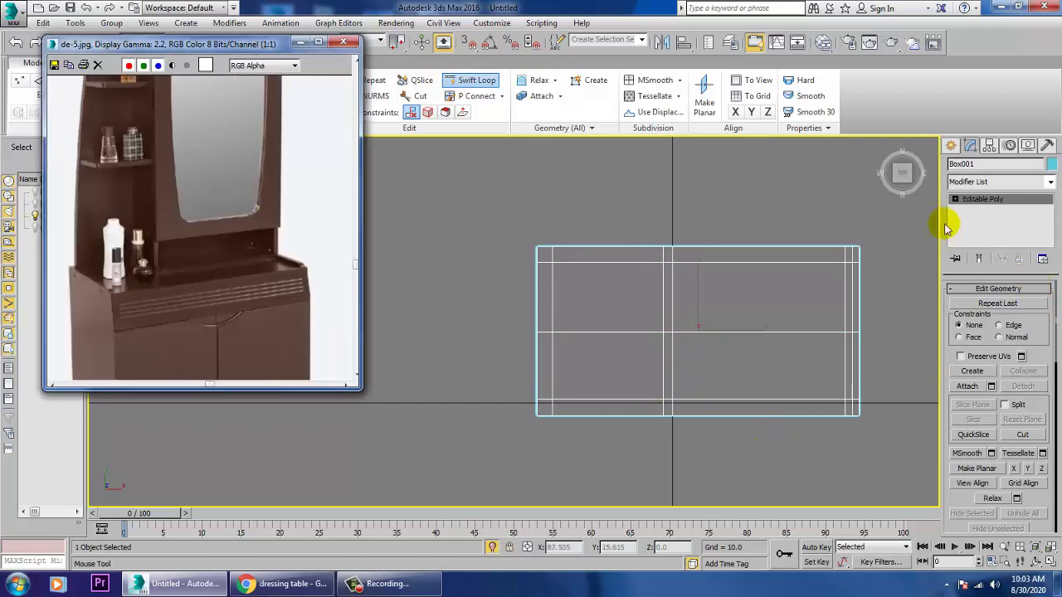
# Step: Select the box-top polygons forming a U-shaped strip around the rear right section: back strip, right edge and centre divider
pyautogui.click(955, 200)
pyautogui.click(982, 241)
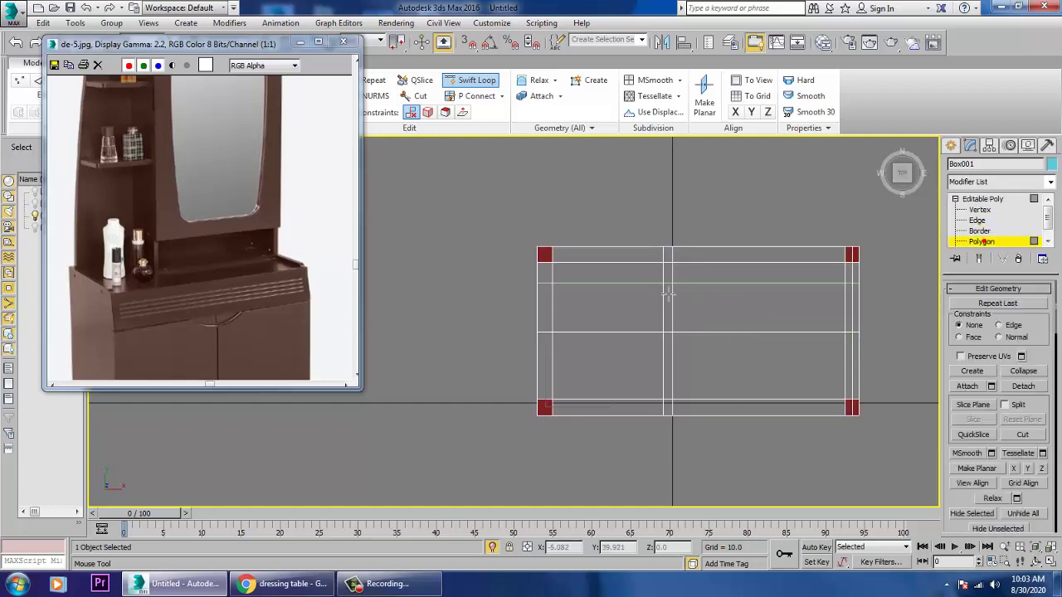
pyautogui.click(669, 257)
pyautogui.keyDown('ctrl'); pyautogui.click(772, 256); pyautogui.keyUp('ctrl')
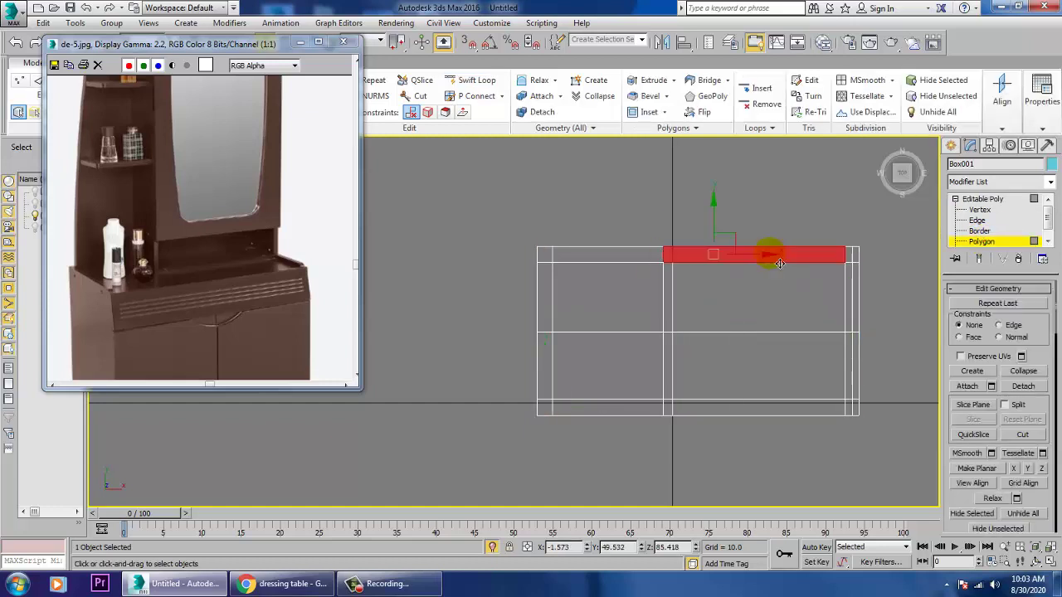
pyautogui.keyDown('ctrl'); pyautogui.click(863, 261); pyautogui.keyUp('ctrl')
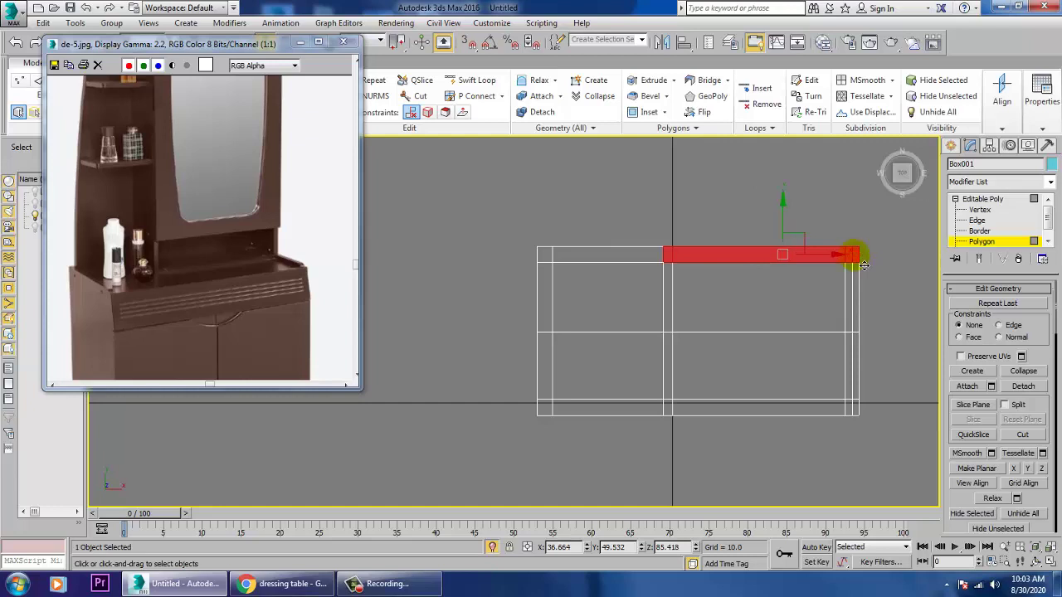
pyautogui.keyDown('ctrl'); pyautogui.click(855, 315); pyautogui.keyUp('ctrl')
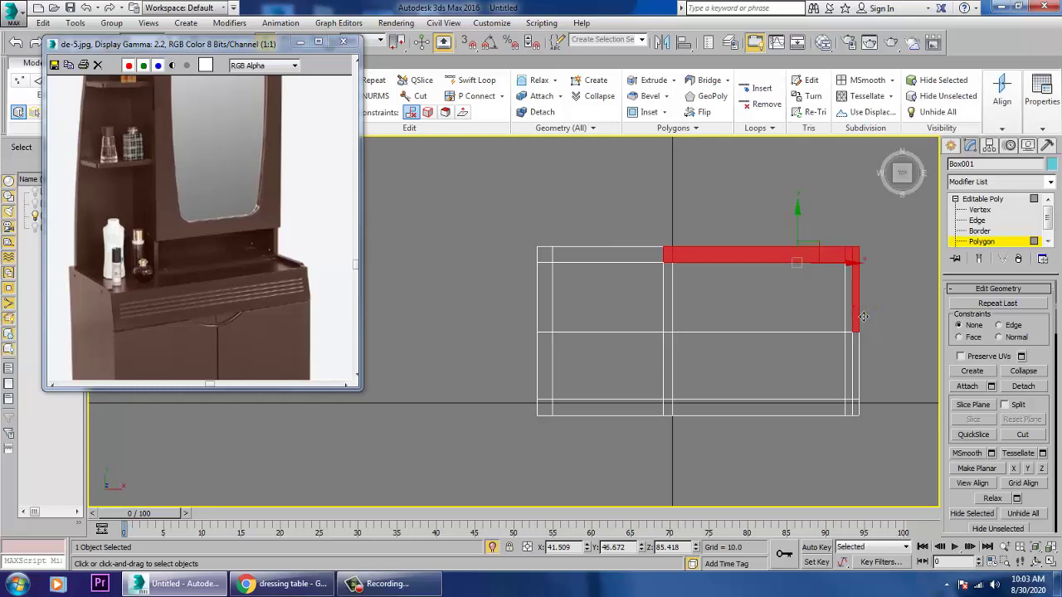
pyautogui.keyDown('ctrl'); pyautogui.click(667, 314); pyautogui.keyUp('ctrl')
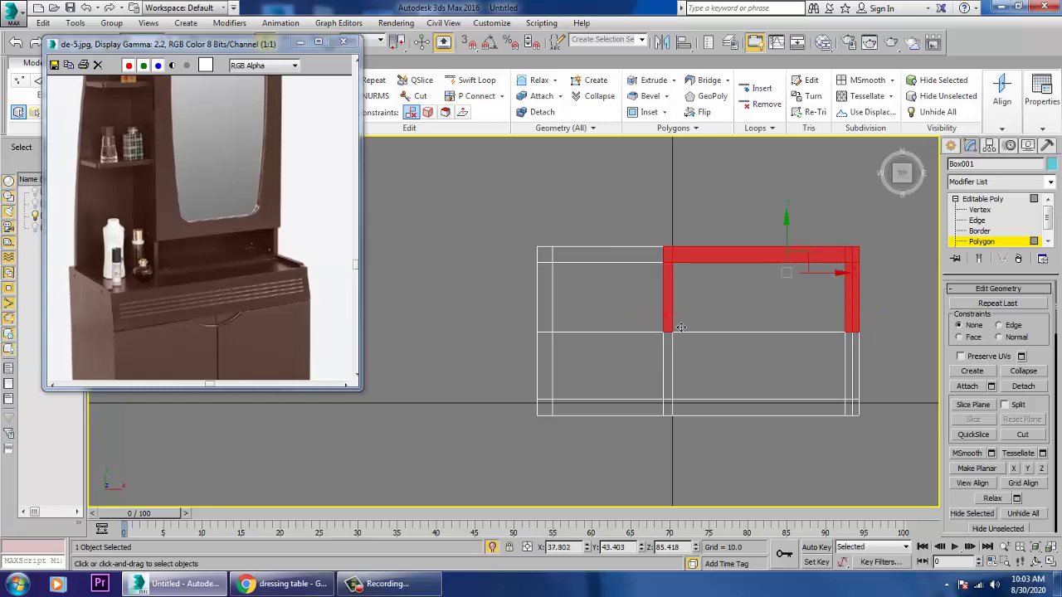
# Step: Compare the selected U-shaped strip in perspective with the mirror section and overall proportions of the reference image
pyautogui.hotkey('alt', 'w')
pyautogui.rightClick(874, 416)
pyautogui.hotkey('alt', 'w')
pyautogui.keyDown('alt'); pyautogui.moveTo(811, 394); pyautogui.dragTo(823, 357, button='middle'); pyautogui.keyUp('alt')
pyautogui.moveTo(278, 203); pyautogui.dragTo(283, 318, button='middle')
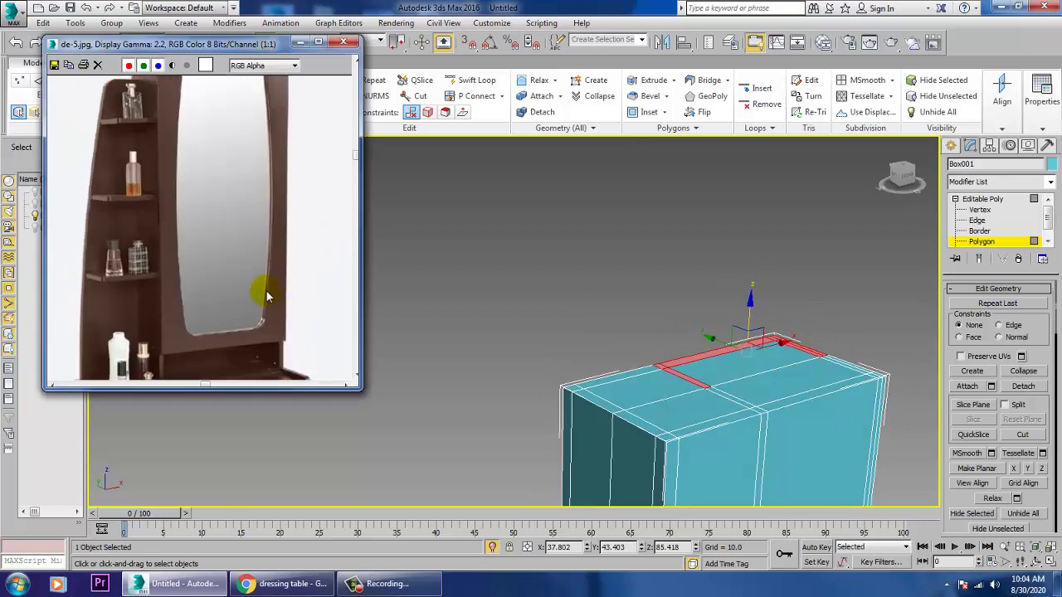
pyautogui.scroll(-2, 267, 293)
pyautogui.moveTo(738, 373); pyautogui.dragTo(714, 371, button='middle')
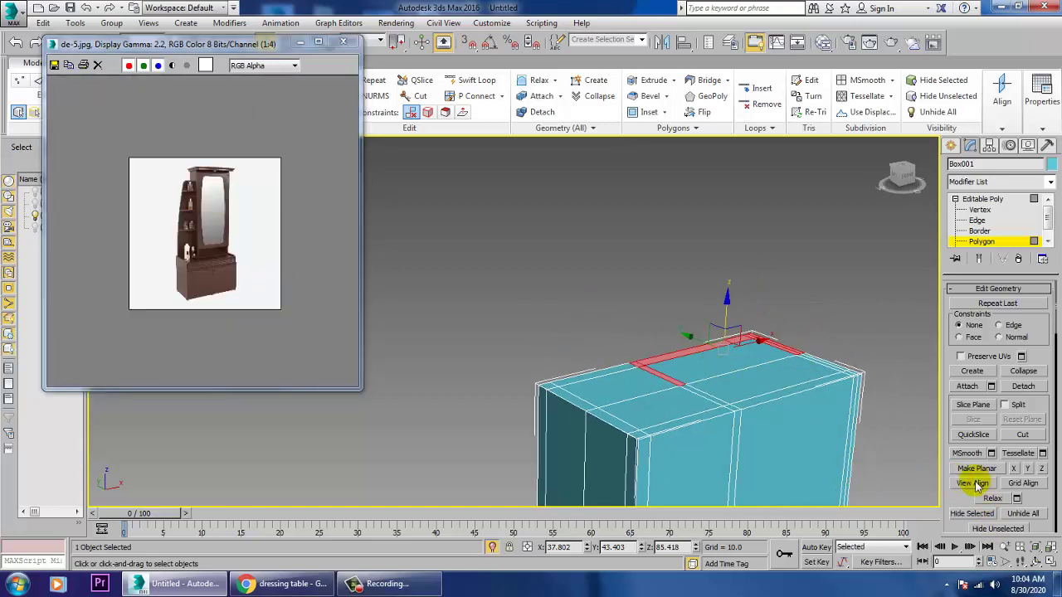
pyautogui.moveTo(972, 508); pyautogui.dragTo(972, 490)
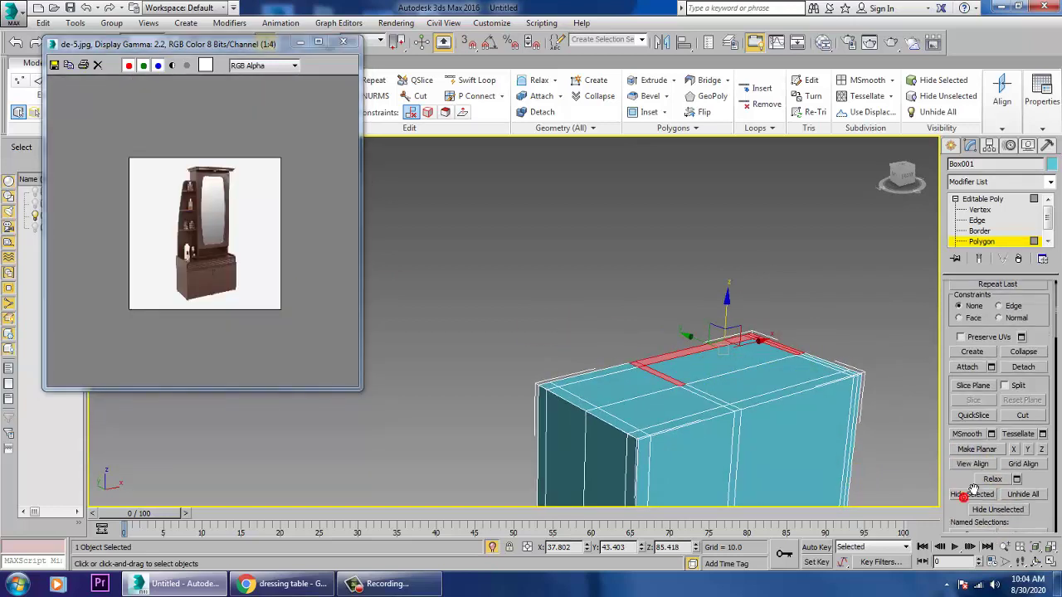
pyautogui.click(743, 365)
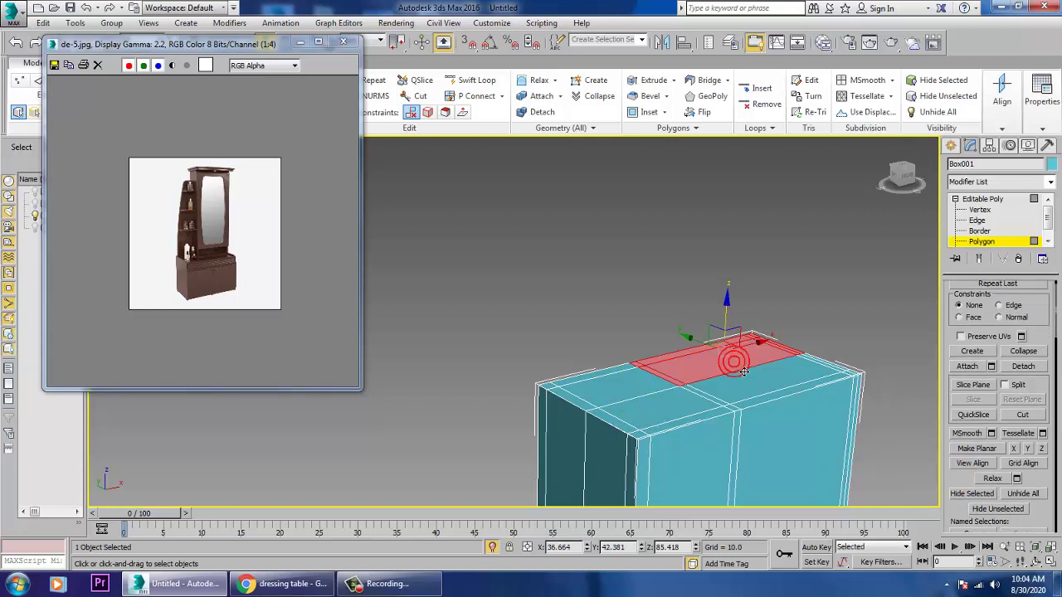
pyautogui.moveTo(965, 524); pyautogui.dragTo(965, 447)
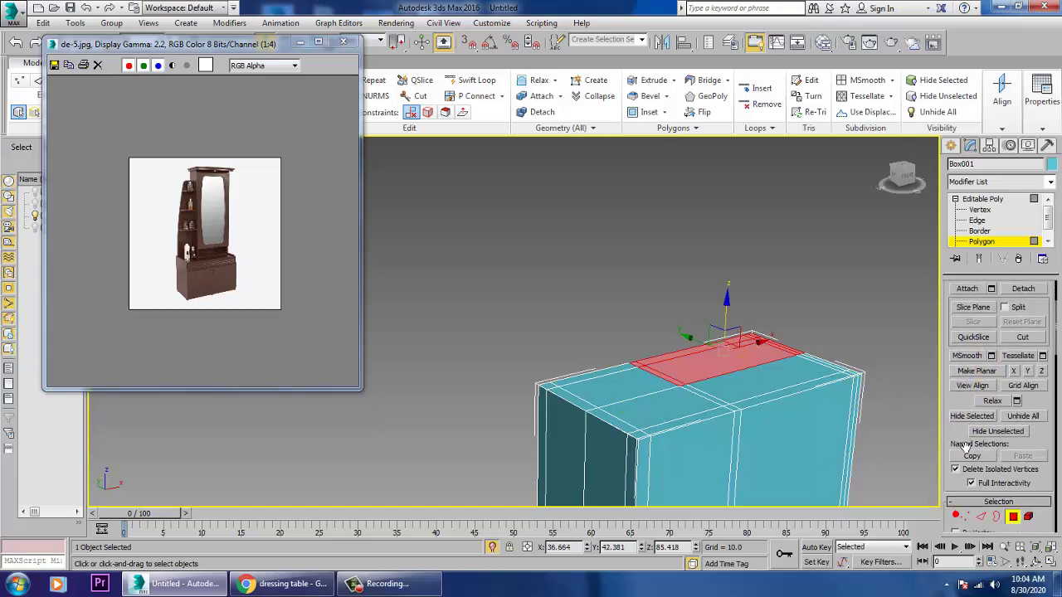
pyautogui.click(202, 267)
pyautogui.scroll(1, 206, 269)
pyautogui.scroll(2, 210, 272)
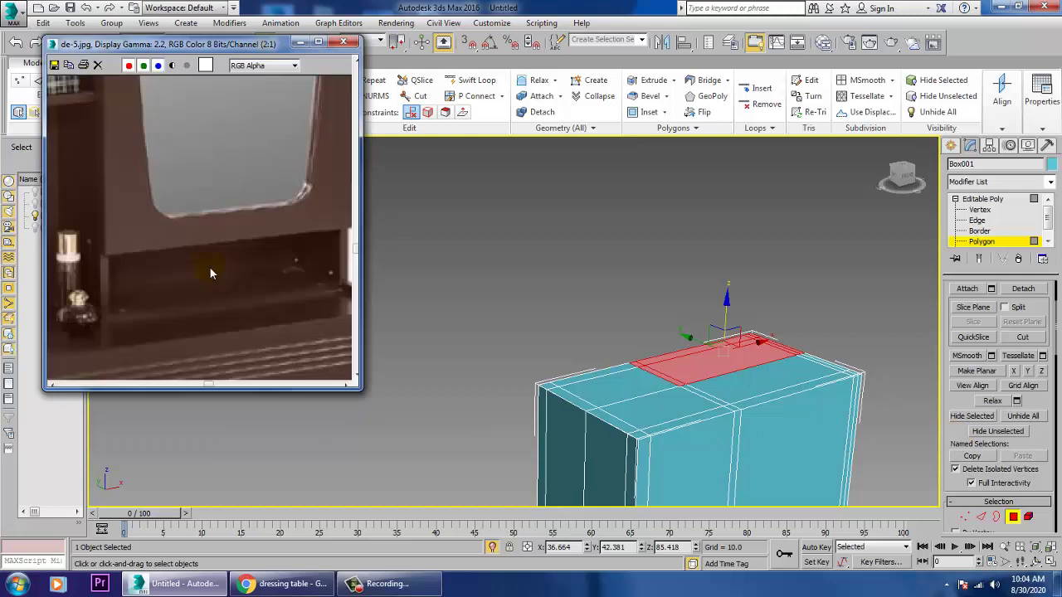
pyautogui.click(801, 278)
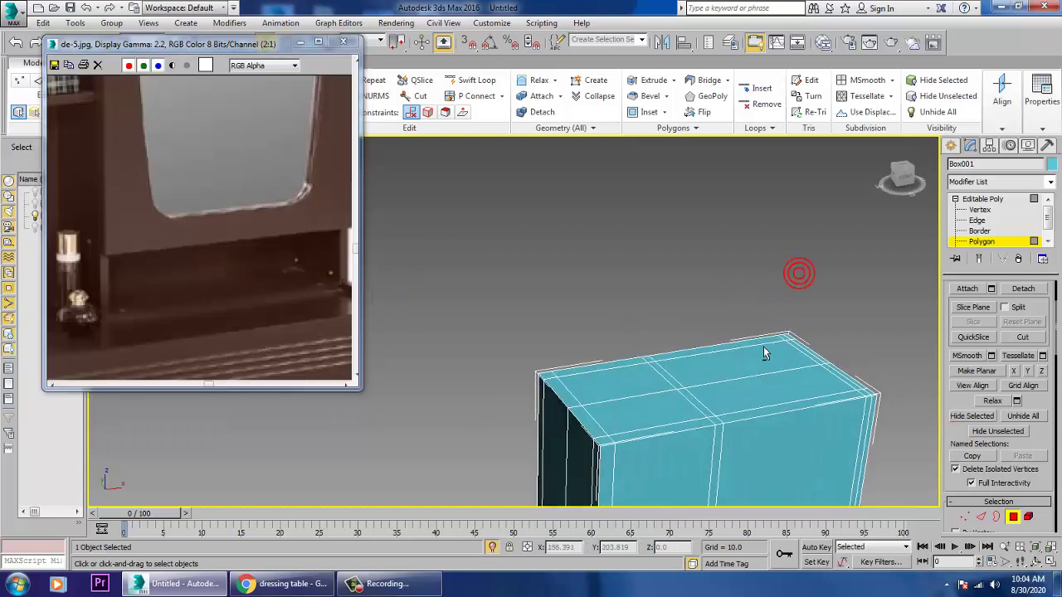
# Step: Reselect the seven polygons of the U-shaped strip around the rear right section of the box top
pyautogui.scroll(5, 639, 404)
pyautogui.click(618, 409)
pyautogui.keyDown('ctrl'); pyautogui.click(578, 352); pyautogui.keyUp('ctrl')
pyautogui.keyDown('ctrl'); pyautogui.click(646, 340); pyautogui.keyUp('ctrl')
pyautogui.moveTo(788, 354); pyautogui.dragTo(730, 352, button='middle')
pyautogui.keyDown('ctrl'); pyautogui.click(728, 311); pyautogui.keyUp('ctrl')
pyautogui.keyDown('ctrl'); pyautogui.click(717, 310); pyautogui.keyUp('ctrl')
pyautogui.keyDown('ctrl'); pyautogui.click(759, 337); pyautogui.keyUp('ctrl')
pyautogui.keyDown('ctrl'); pyautogui.click(758, 353); pyautogui.keyUp('ctrl')
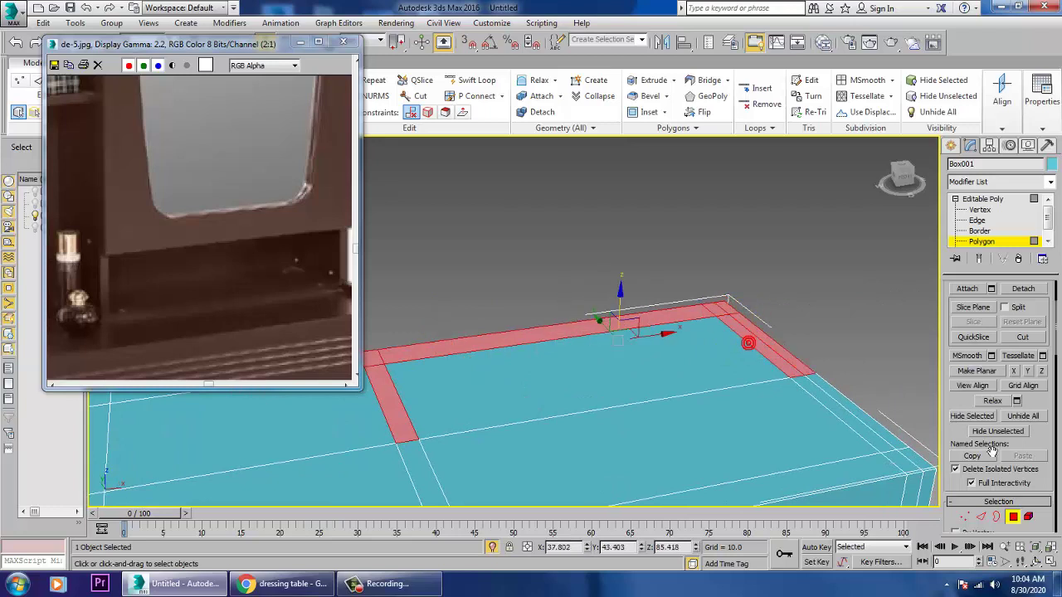
# Step: Extrude the U-shaped strip upward to a Z height of about 103.3 as low walls for the open compartment
pyautogui.moveTo(958, 488); pyautogui.dragTo(950, 182)
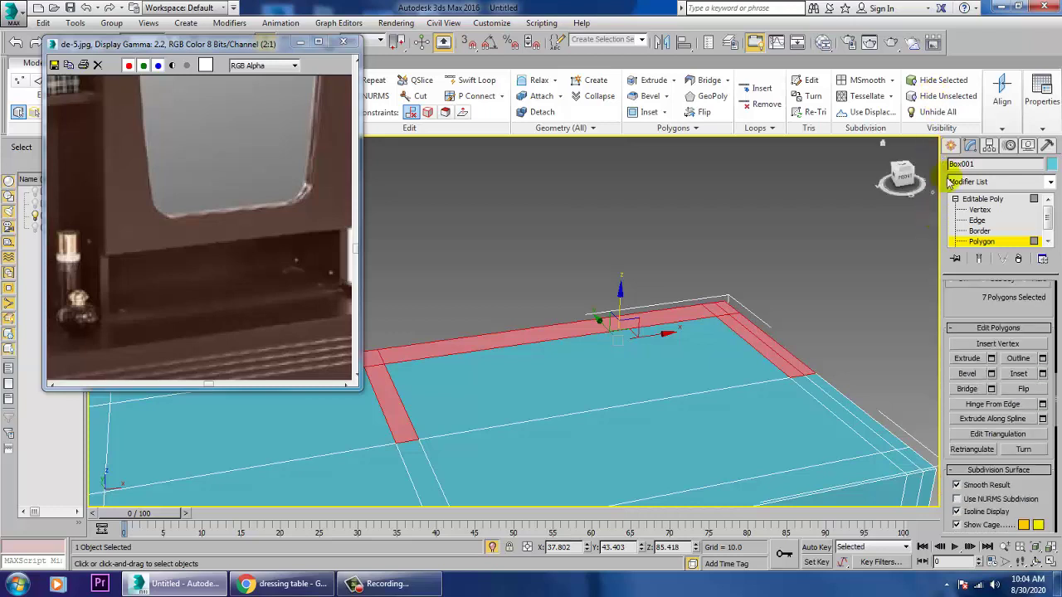
pyautogui.click(991, 360)
pyautogui.moveTo(525, 349); pyautogui.dragTo(528, 272)
pyautogui.click(521, 367)
pyautogui.scroll(-5, 674, 360)
pyautogui.moveTo(715, 345)
pyautogui.mouseDown(button='middle')
pyautogui.moveTo(729, 389)
pyautogui.moveTo(727, 344)
pyautogui.mouseUp(button='middle')
pyautogui.moveTo(727, 343); pyautogui.dragTo(732, 375, button='middle')
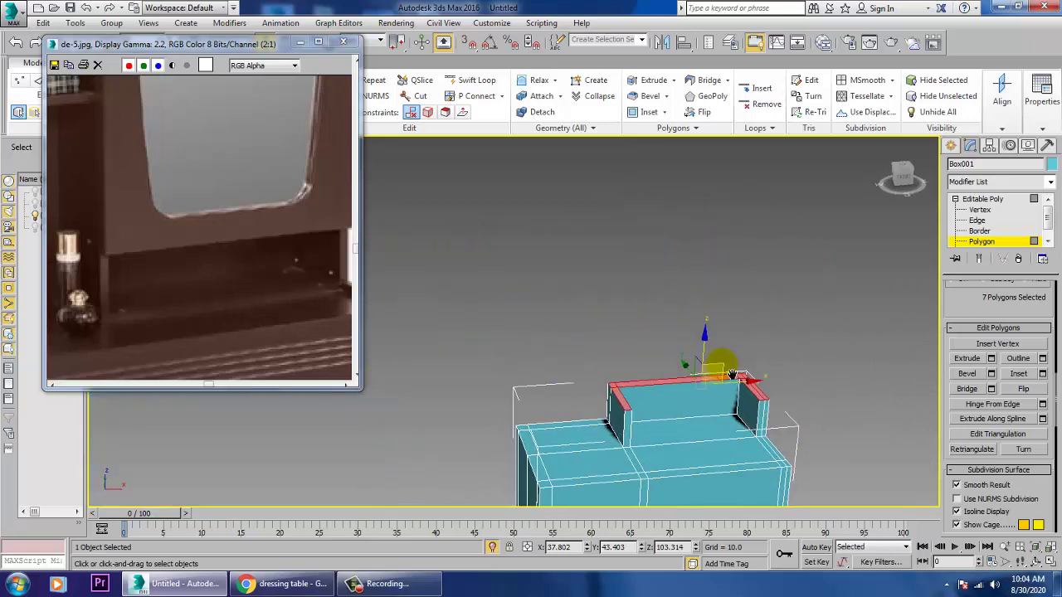
# Step: Extrude the same top polygons upward again by about 146 to form the tall mirror section
pyautogui.scroll(-4, 734, 375)
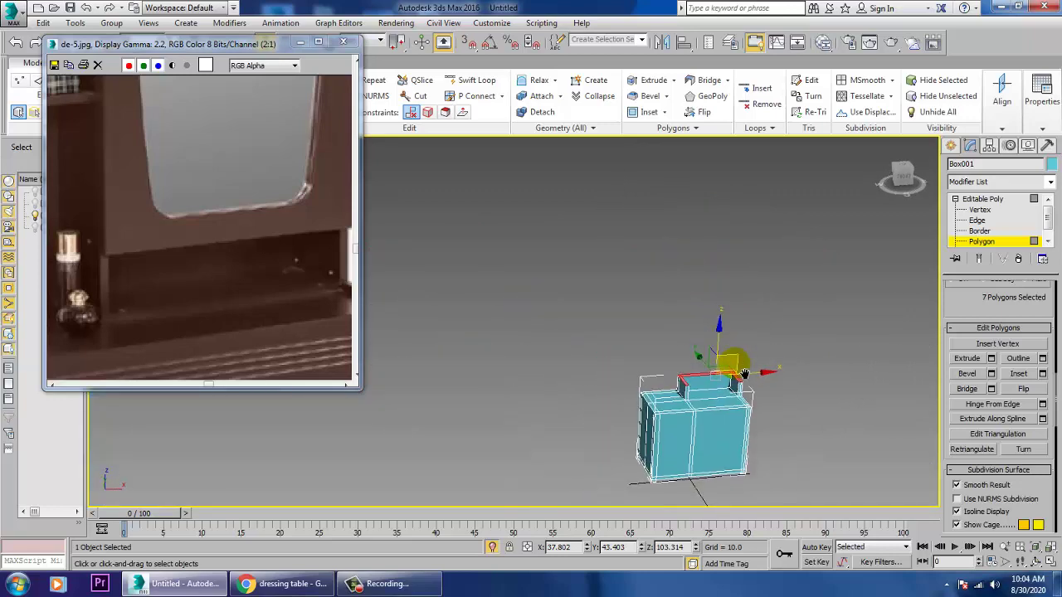
pyautogui.click(992, 360)
pyautogui.moveTo(522, 349); pyautogui.dragTo(503, 292)
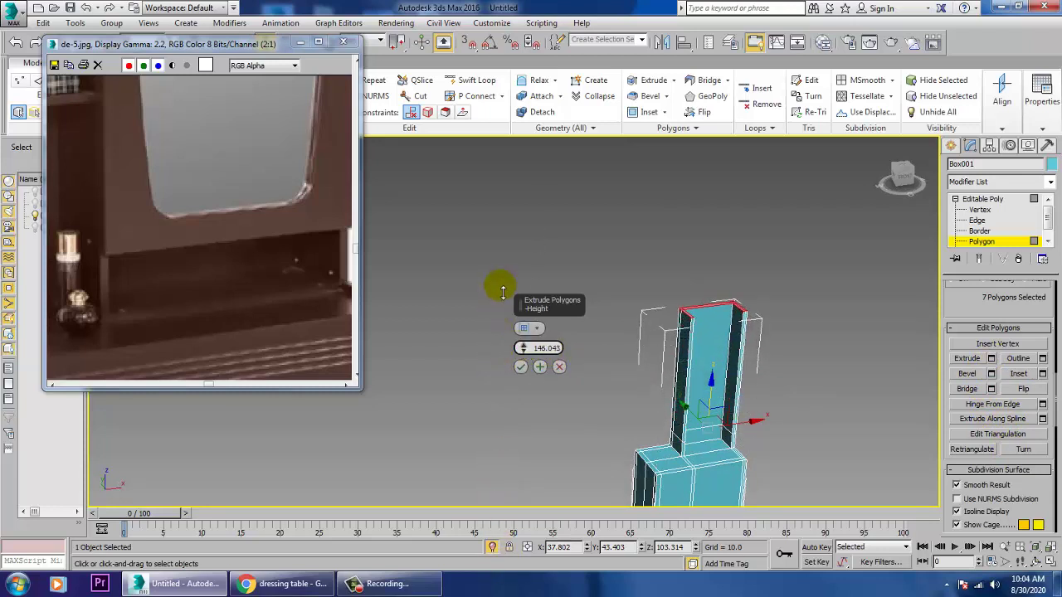
pyautogui.click(520, 368)
# Step: Check the proportions against the reference image and raise the tall section's top polygons to about Z 260.6
pyautogui.click(212, 347)
pyautogui.scroll(-2, 222, 311)
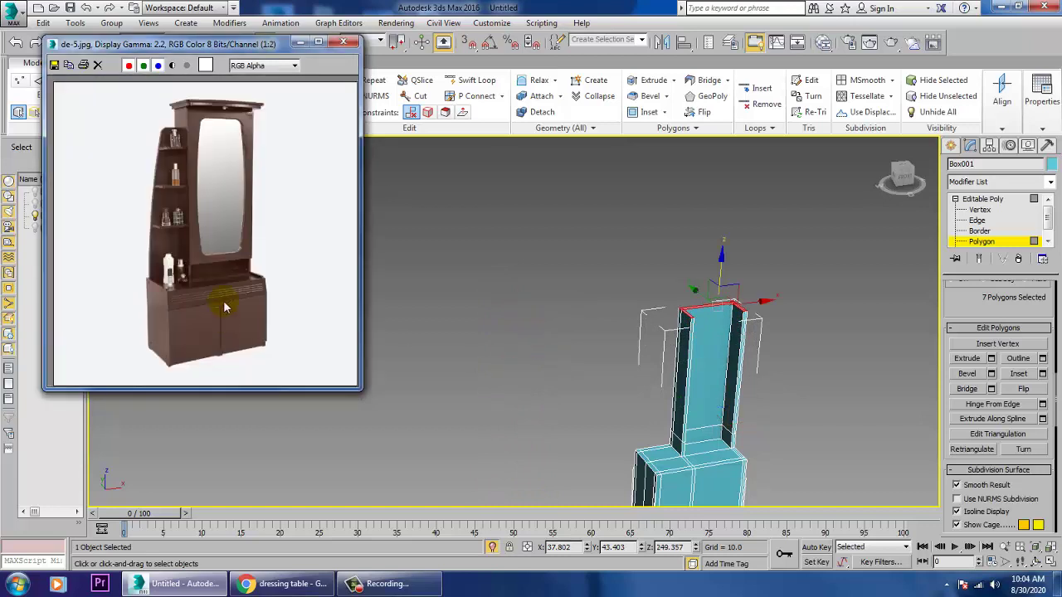
pyautogui.keyDown('alt'); pyautogui.moveTo(736, 343); pyautogui.dragTo(692, 361, button='middle'); pyautogui.keyUp('alt')
pyautogui.scroll(3, 721, 370)
pyautogui.scroll(3, 692, 360)
pyautogui.scroll(-2, 706, 246)
pyautogui.moveTo(706, 246); pyautogui.dragTo(692, 365, button='middle')
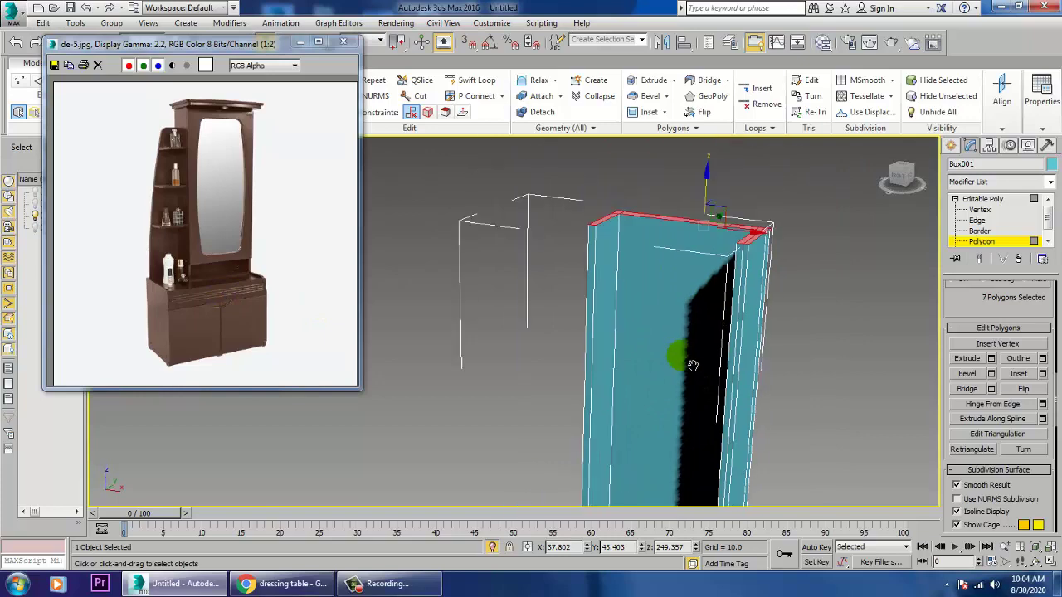
pyautogui.moveTo(703, 249); pyautogui.dragTo(704, 220)
# Step: Bridge the facing inner polygons of the two tall side walls to close the front above the open compartment
pyautogui.moveTo(701, 334); pyautogui.dragTo(673, 252, button='middle')
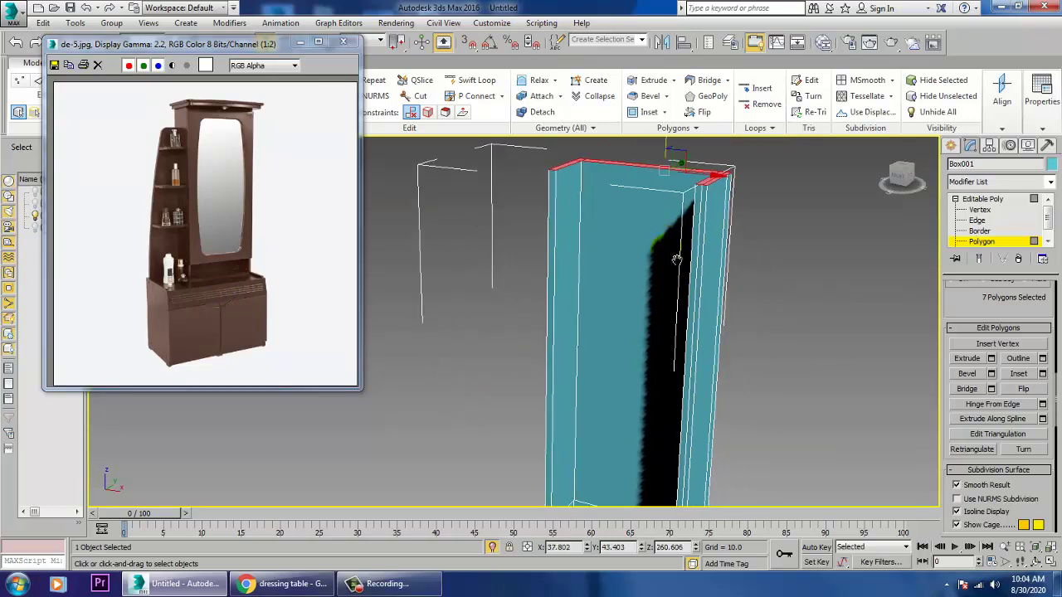
pyautogui.click(566, 236)
pyautogui.keyDown('alt'); pyautogui.moveTo(575, 245); pyautogui.dragTo(803, 288, button='middle'); pyautogui.keyUp('alt')
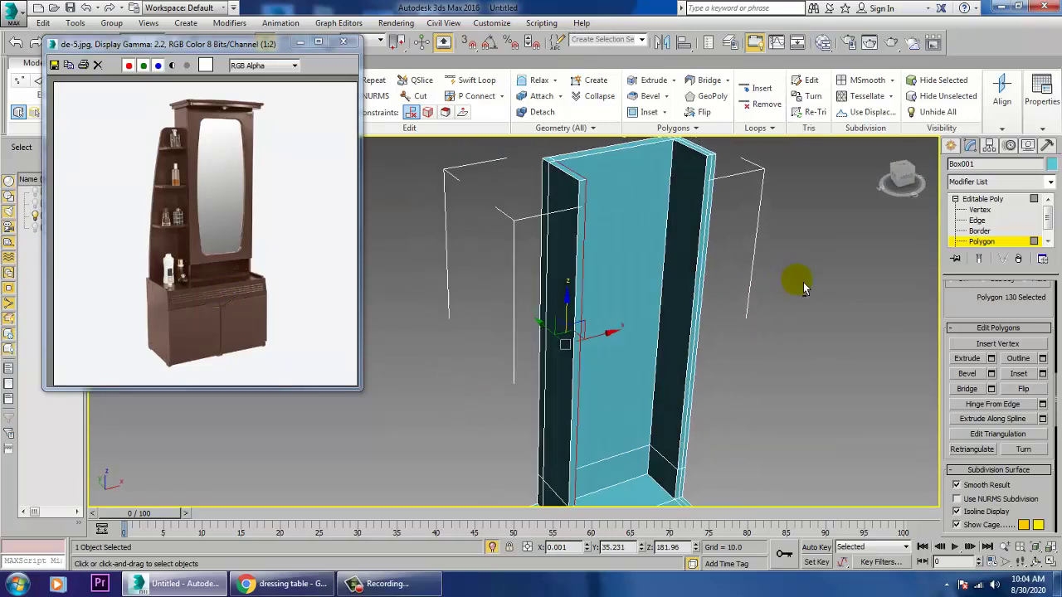
pyautogui.click(699, 220)
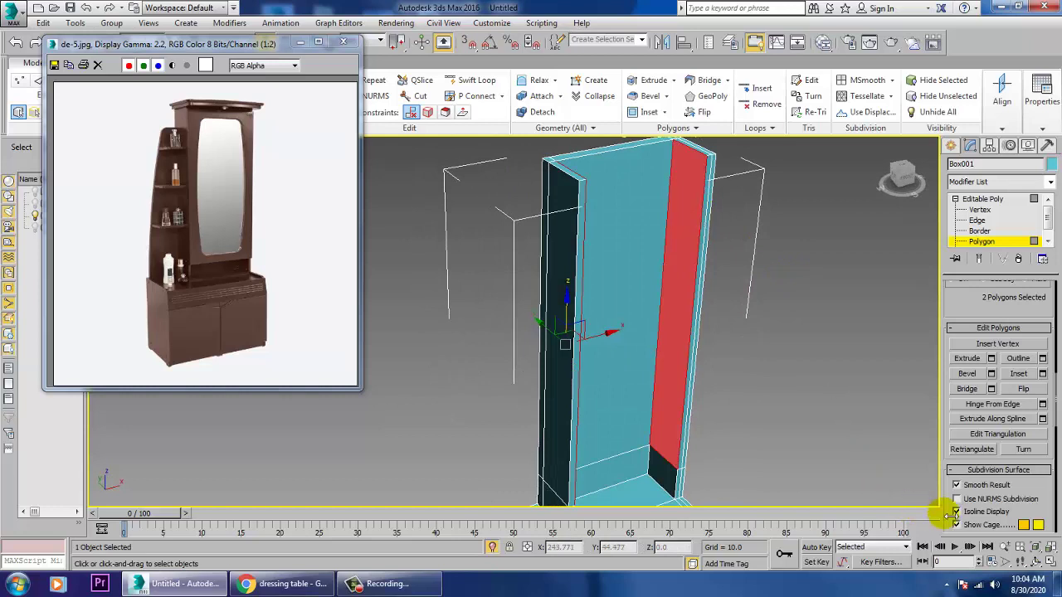
pyautogui.click(972, 390)
pyautogui.keyDown('alt'); pyautogui.moveTo(830, 377); pyautogui.dragTo(799, 346, button='middle'); pyautogui.keyUp('alt')
pyautogui.moveTo(765, 394); pyautogui.dragTo(761, 421, button='middle')
# Step: Examine the mirror panel and the overhanging top of the dressing table in the reference image
pyautogui.click(248, 322)
pyautogui.scroll(1, 189, 183)
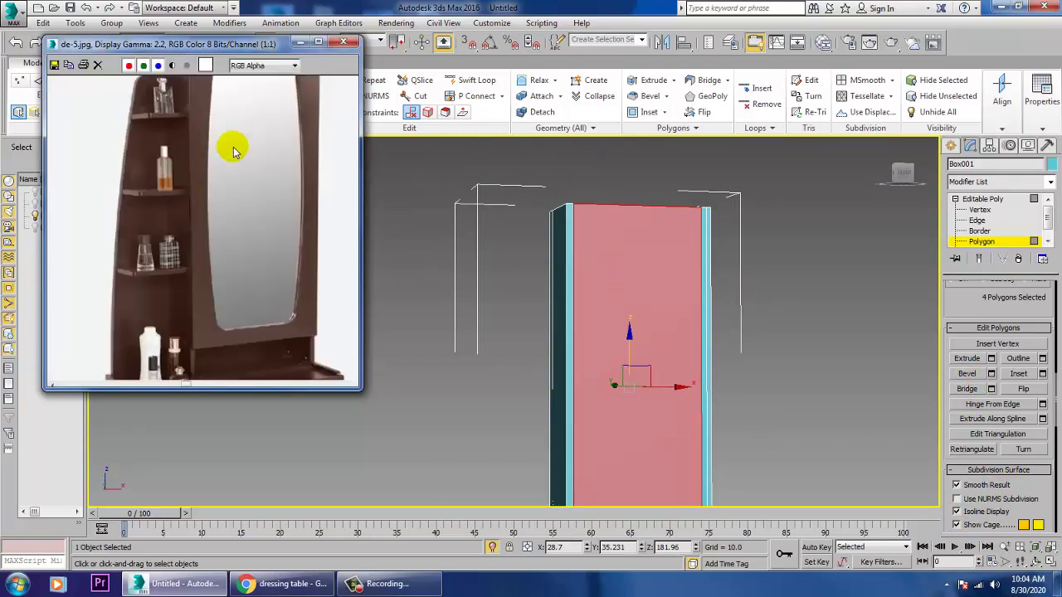
pyautogui.moveTo(234, 152); pyautogui.dragTo(238, 300, button='middle')
pyautogui.moveTo(255, 195); pyautogui.dragTo(238, 324, button='middle')
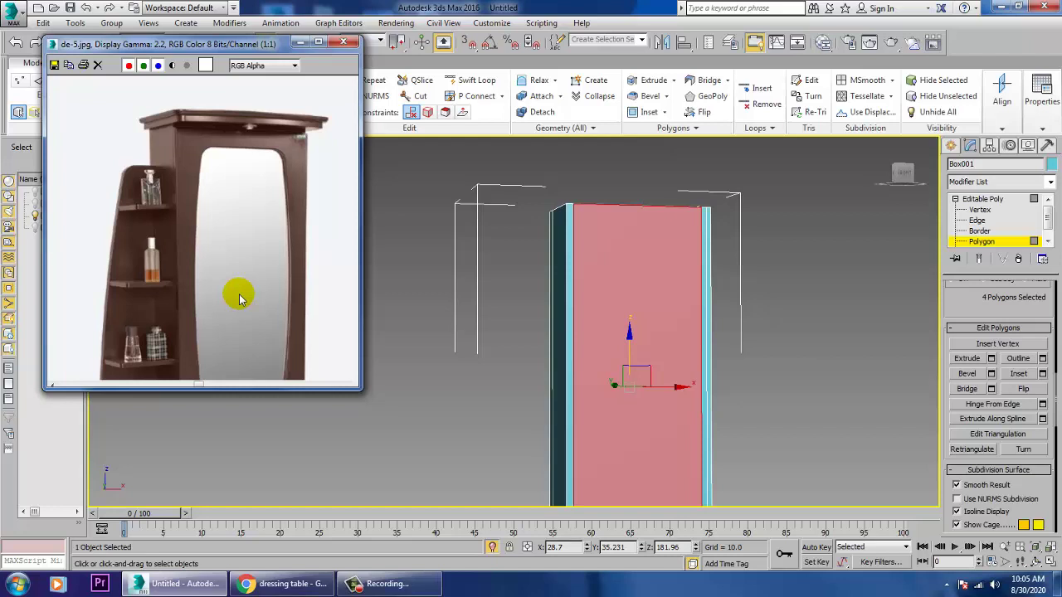
# Step: Select only the top polygons of the tall mirror section and extrude them upward by 3.657 to form a thin band
pyautogui.keyDown('alt'); pyautogui.moveTo(736, 276); pyautogui.dragTo(639, 268, button='middle'); pyautogui.keyUp('alt')
pyautogui.moveTo(746, 276); pyautogui.dragTo(748, 281)
pyautogui.keyDown('alt'); pyautogui.moveTo(507, 304); pyautogui.dragTo(761, 274); pyautogui.keyUp('alt')
pyautogui.keyDown('alt'); pyautogui.moveTo(762, 274); pyautogui.dragTo(730, 328, button='middle'); pyautogui.keyUp('alt')
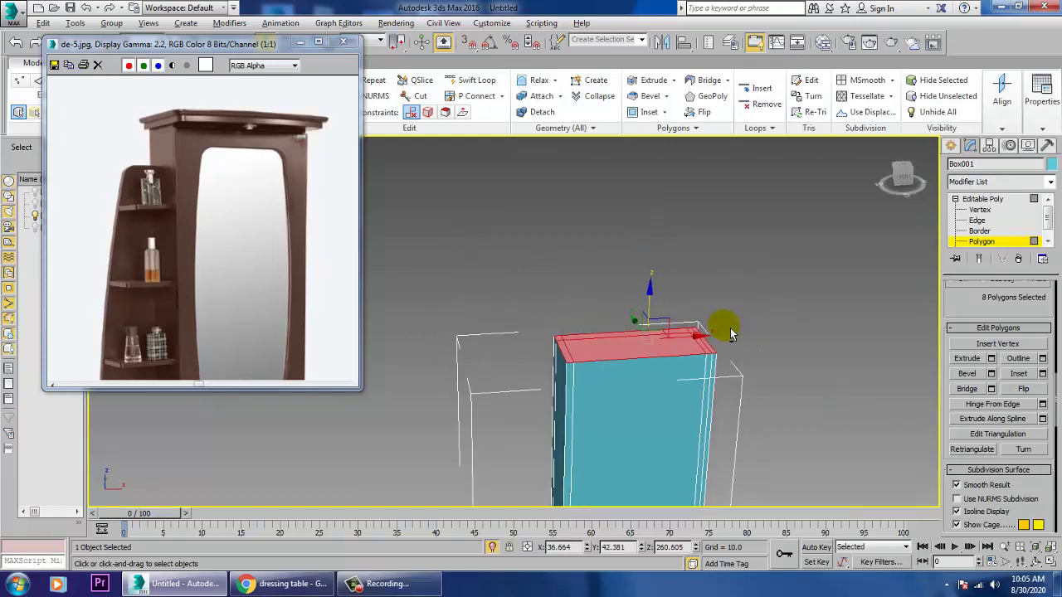
pyautogui.click(991, 358)
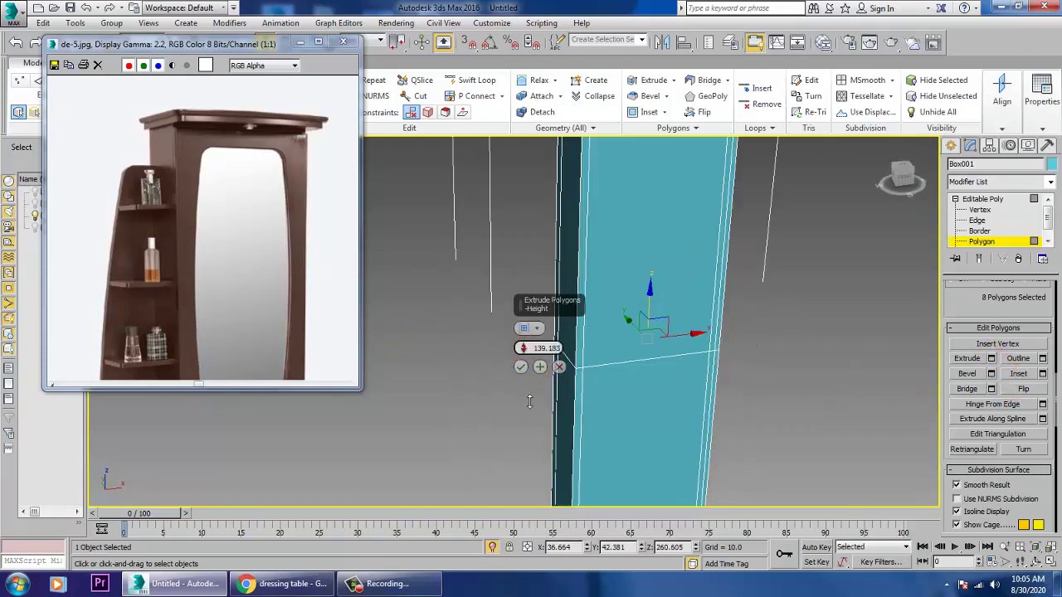
pyautogui.moveTo(541, 555); pyautogui.dragTo(516, 488)
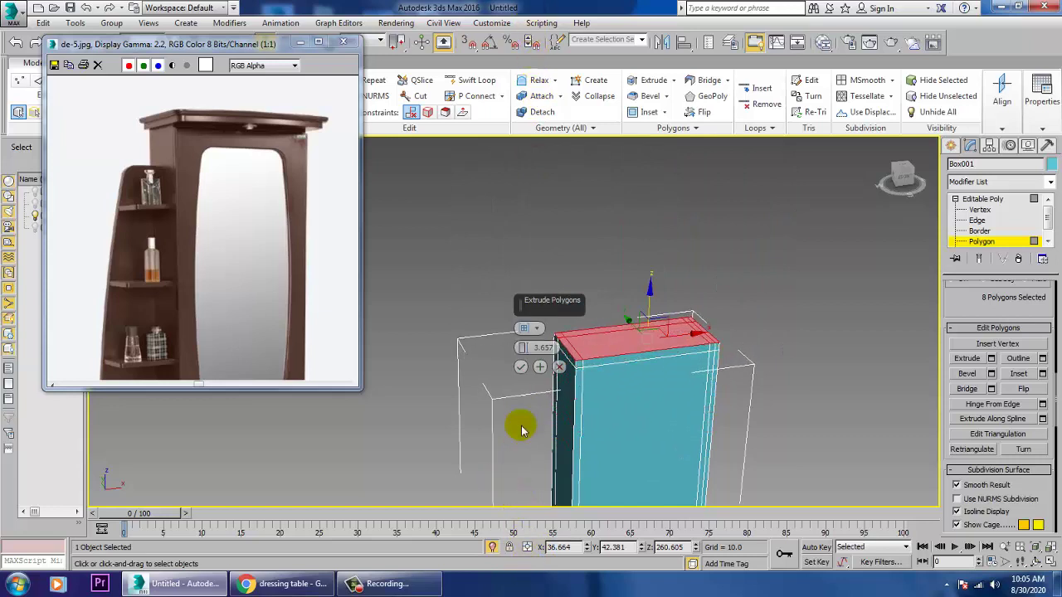
pyautogui.click(521, 368)
# Step: Select the polygons around the sides of the thin band at the top of the tall section
pyautogui.keyDown('alt'); pyautogui.moveTo(641, 359); pyautogui.dragTo(624, 313, button='middle'); pyautogui.keyUp('alt')
pyautogui.scroll(4, 624, 336)
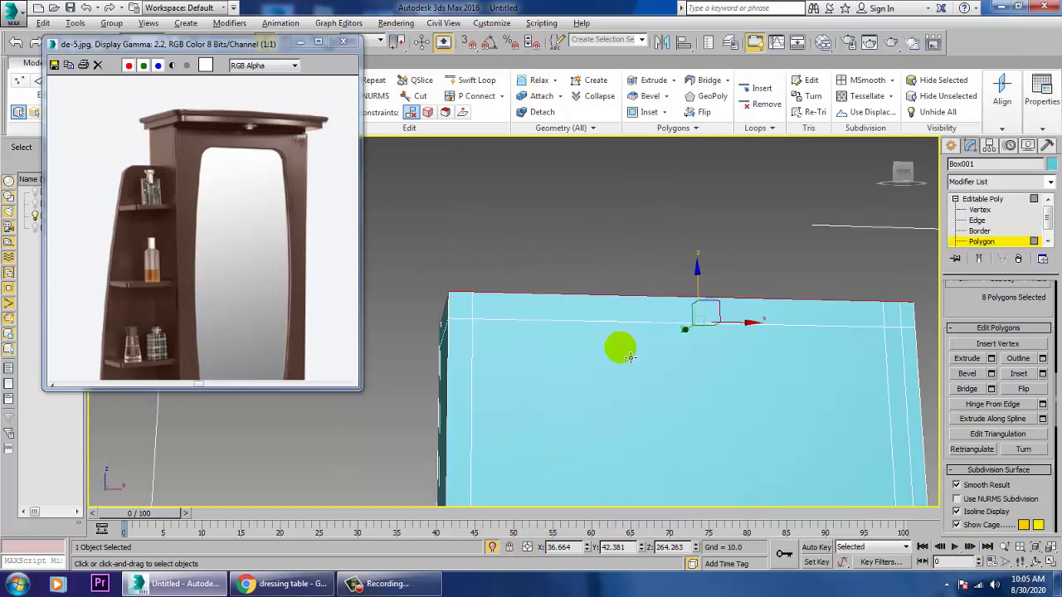
pyautogui.hotkey('alt', 'w')
pyautogui.rightClick(742, 239)
pyautogui.hotkey('alt', 'w')
pyautogui.press('z')
pyautogui.moveTo(706, 238); pyautogui.dragTo(738, 346, button='middle')
pyautogui.scroll(-2, 739, 344)
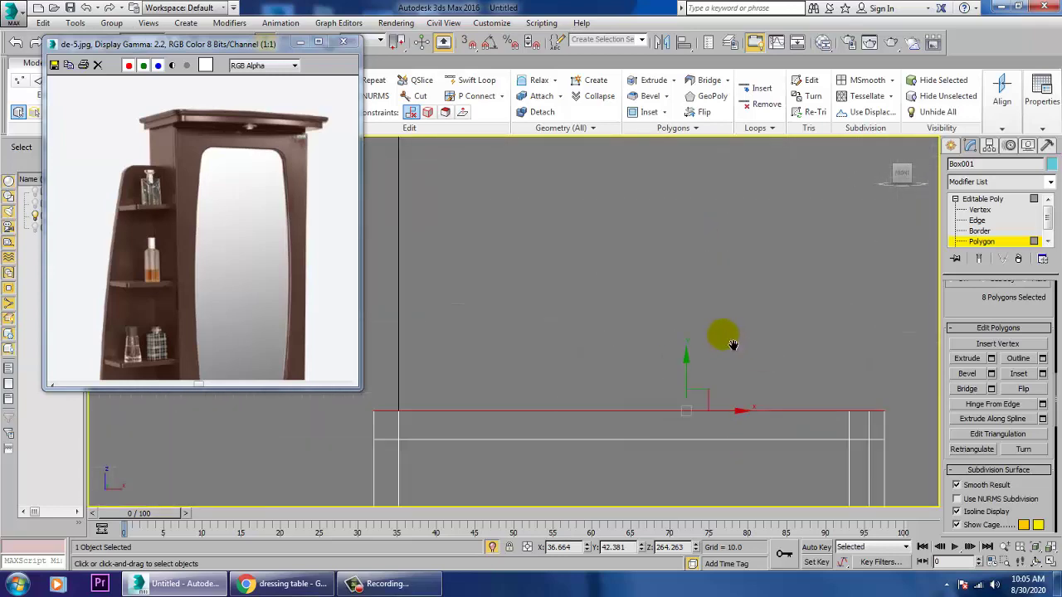
pyautogui.moveTo(337, 430); pyautogui.dragTo(815, 424)
pyautogui.moveTo(943, 427); pyautogui.dragTo(943, 428)
# Step: Deselect the hidden inner polygons of the top band, keeping only its outer side polygons selected
pyautogui.hotkey('alt', 'w')
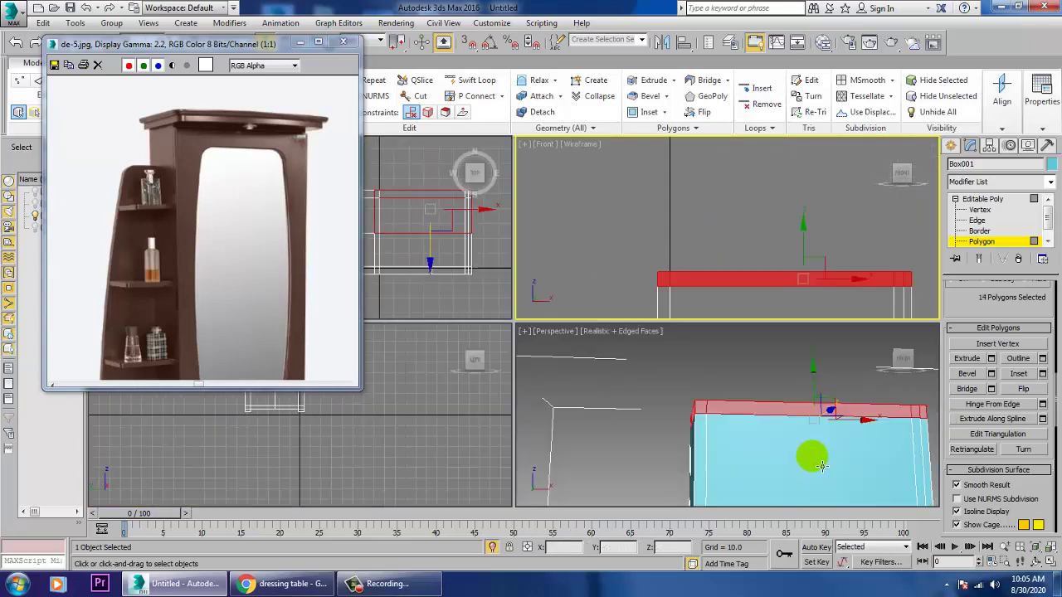
pyautogui.rightClick(812, 459)
pyautogui.hotkey('alt', 'w')
pyautogui.keyDown('alt'); pyautogui.moveTo(790, 435); pyautogui.dragTo(596, 382, button='middle'); pyautogui.keyUp('alt')
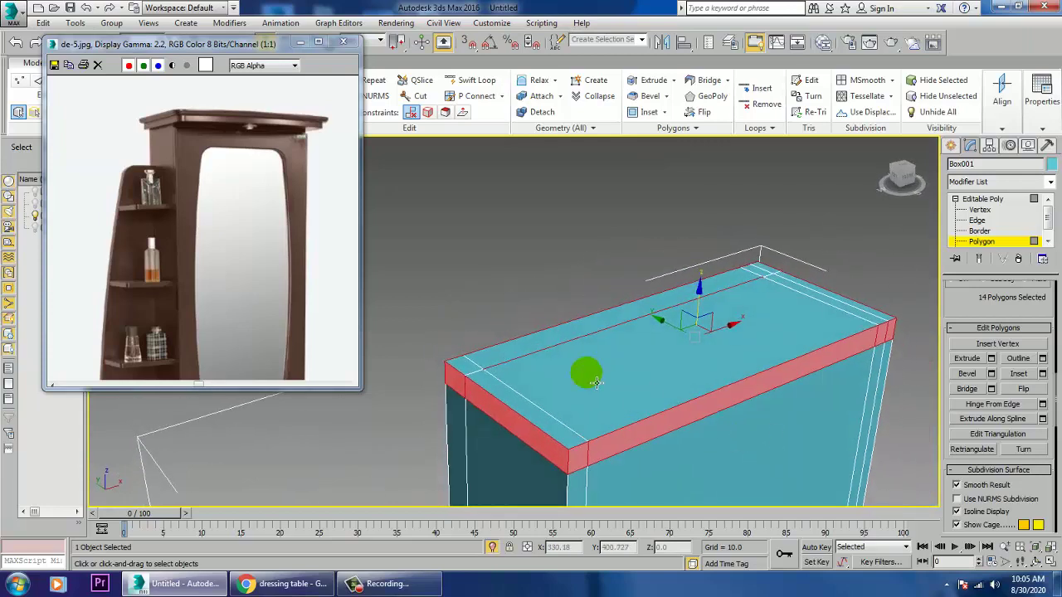
pyautogui.press('F3')
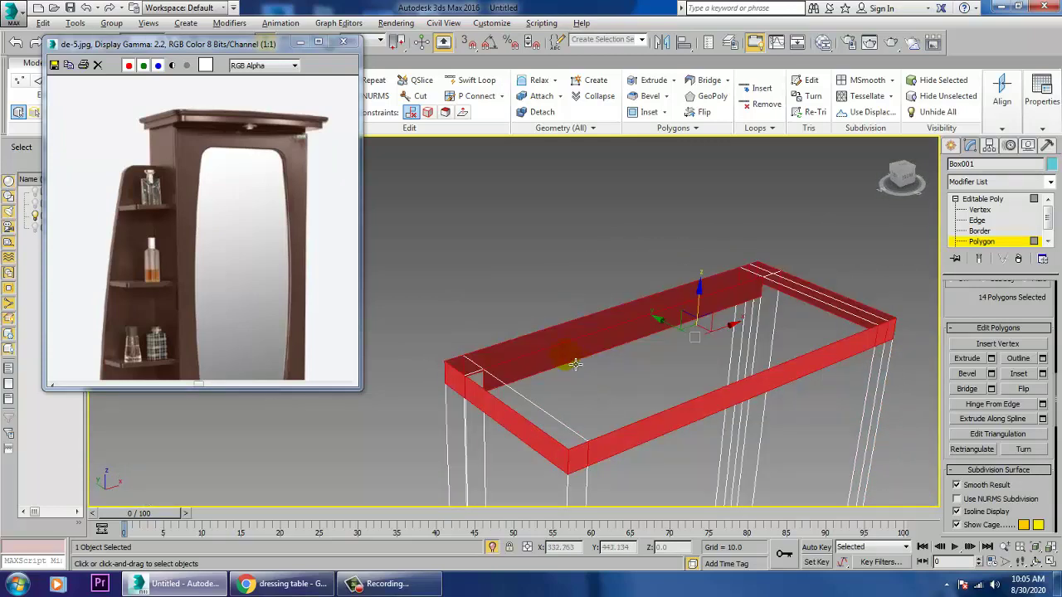
pyautogui.keyDown('alt'); pyautogui.moveTo(607, 363); pyautogui.dragTo(695, 438, button='middle'); pyautogui.keyUp('alt')
pyautogui.keyDown('alt'); pyautogui.click(710, 424); pyautogui.keyUp('alt')
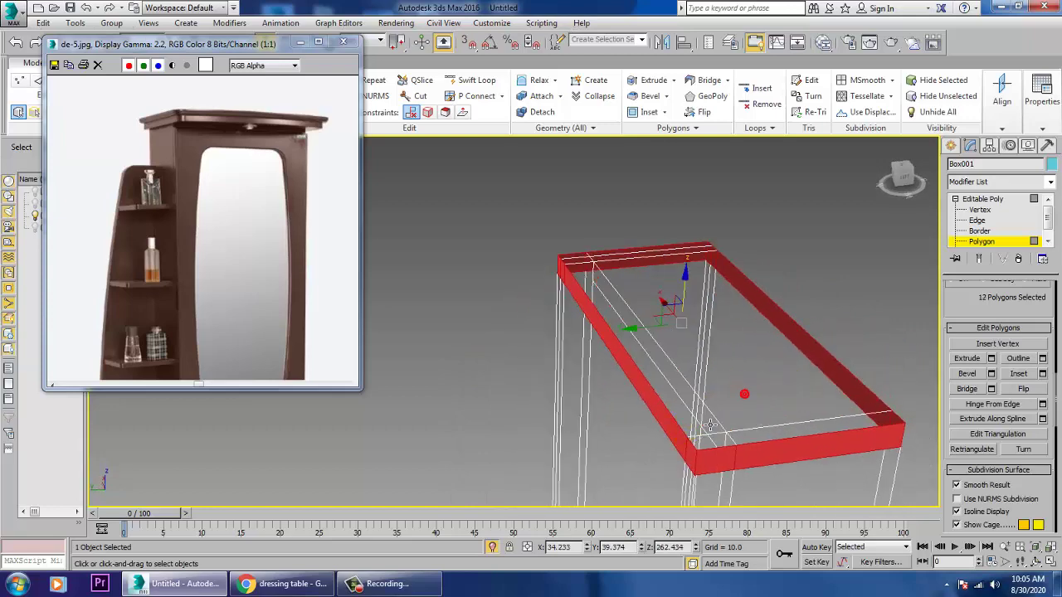
pyautogui.keyDown('alt'); pyautogui.moveTo(782, 395); pyautogui.dragTo(687, 399, button='middle'); pyautogui.keyUp('alt')
pyautogui.press('F3')
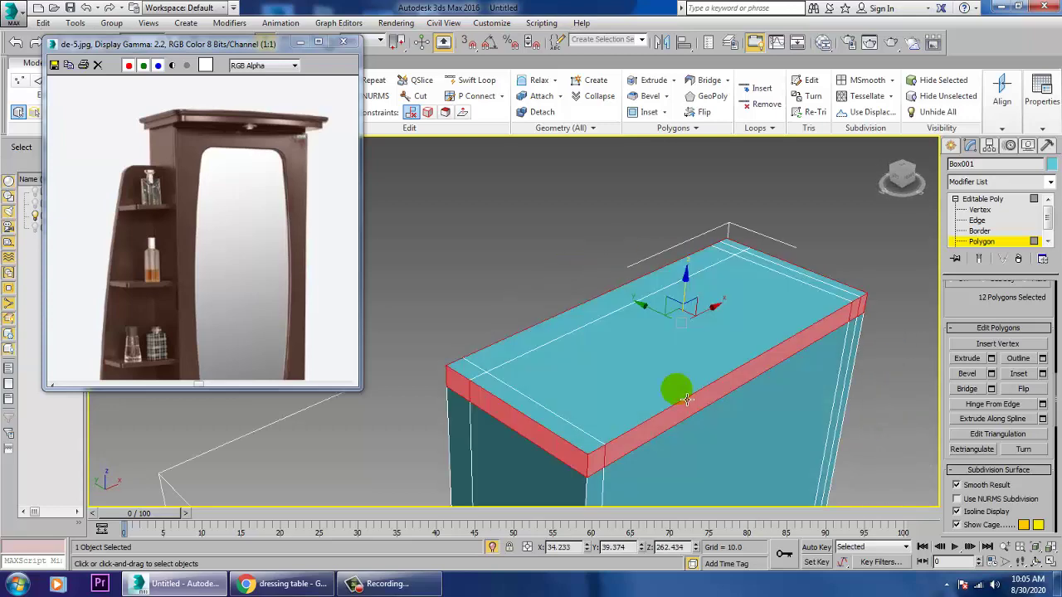
# Step: Extrude the band's outer side polygons outward by 3.657 using Local Normal to create the overhanging top
pyautogui.click(992, 359)
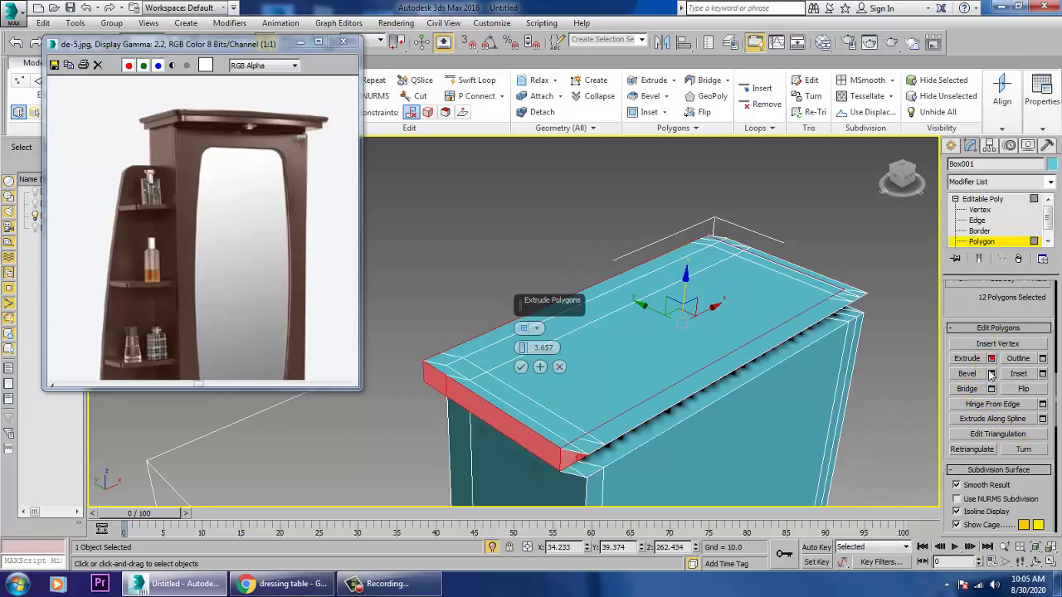
pyautogui.click(524, 329)
pyautogui.click(564, 348)
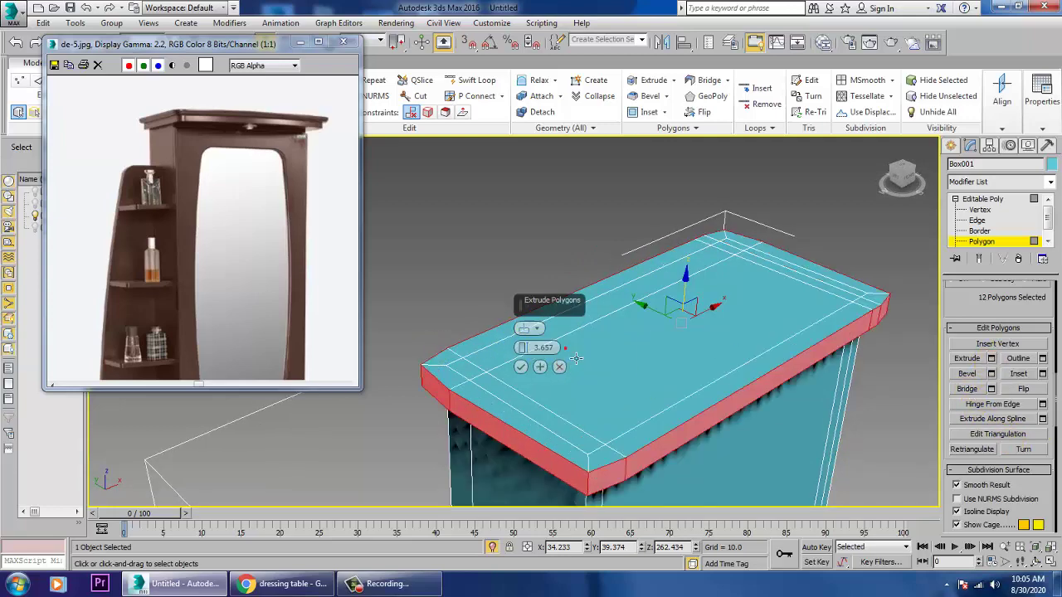
pyautogui.keyDown('alt'); pyautogui.moveTo(641, 370); pyautogui.dragTo(598, 334, button='middle'); pyautogui.keyUp('alt')
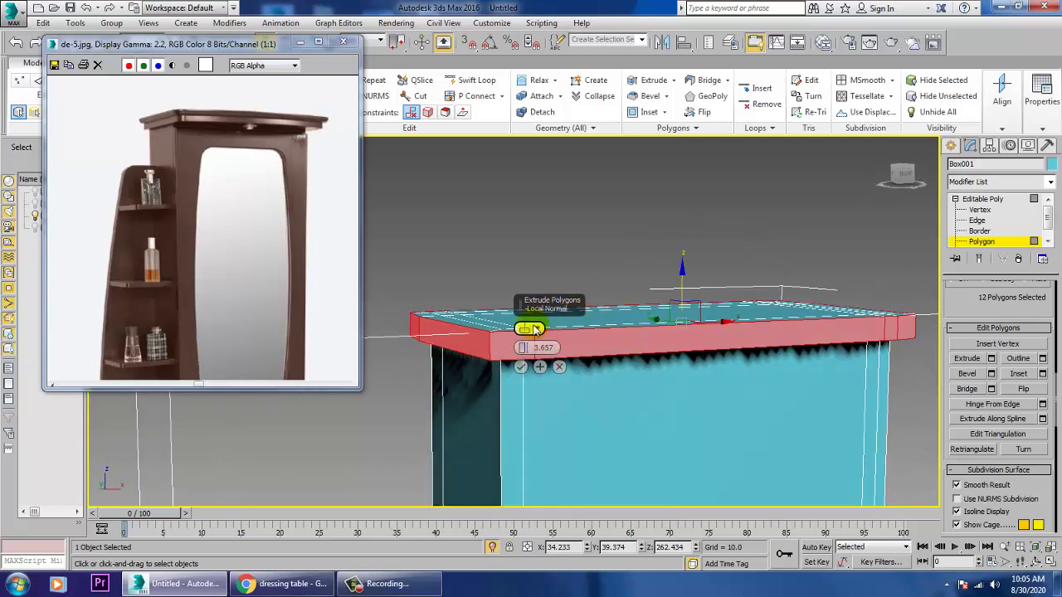
pyautogui.click(522, 369)
pyautogui.keyDown('alt'); pyautogui.moveTo(566, 406); pyautogui.dragTo(638, 413, button='middle'); pyautogui.keyUp('alt')
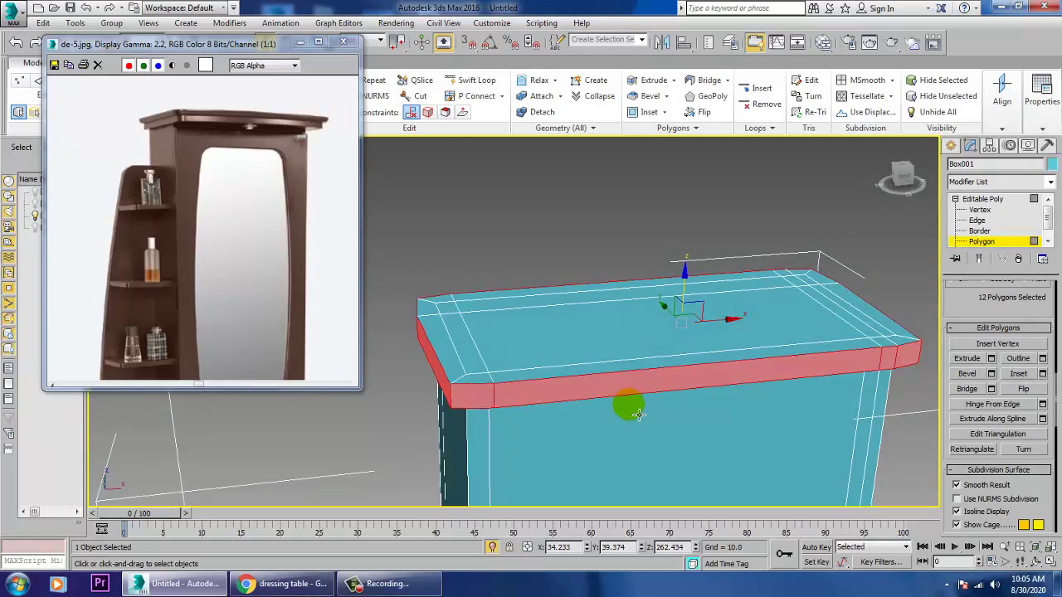
# Step: Select all the polygons on the upper face of the overhanging top, including the narrow strips around its border
pyautogui.keyDown('alt'); pyautogui.moveTo(599, 379); pyautogui.dragTo(596, 387, button='middle'); pyautogui.keyUp('alt')
pyautogui.moveTo(452, 328)
pyautogui.keyDown('alt'); pyautogui.mouseDown(button='middle')
pyautogui.moveTo(454, 365)
pyautogui.moveTo(446, 355)
pyautogui.mouseUp(button='middle'); pyautogui.keyUp('alt')
pyautogui.click(438, 270)
pyautogui.keyDown('ctrl'); pyautogui.click(429, 285); pyautogui.keyUp('ctrl')
pyautogui.keyDown('ctrl'); pyautogui.click(449, 290); pyautogui.keyUp('ctrl')
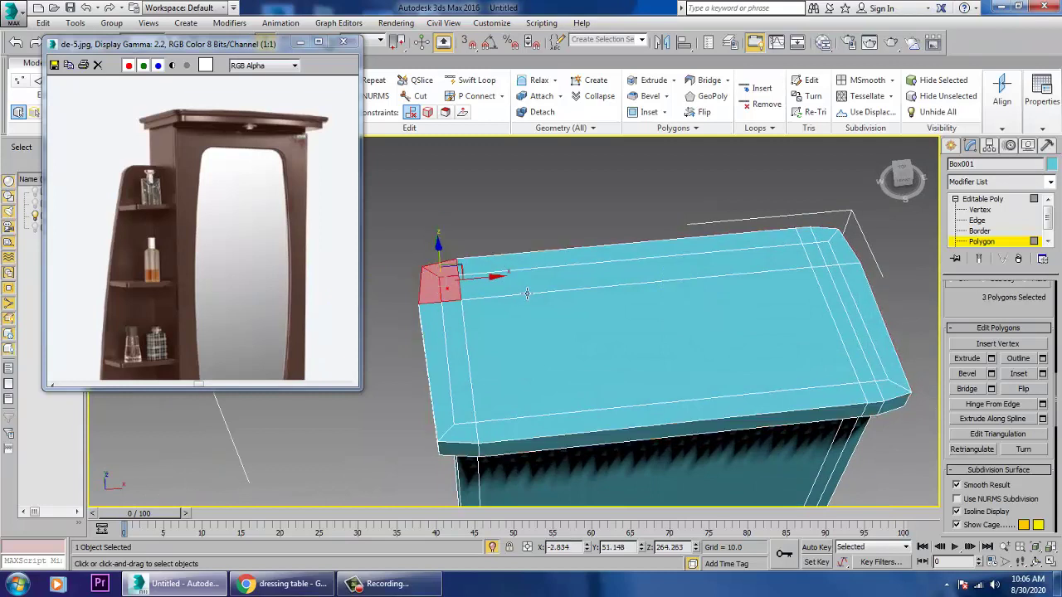
pyautogui.keyDown('ctrl'); pyautogui.click(528, 292); pyautogui.keyUp('ctrl')
pyautogui.keyDown('ctrl'); pyautogui.click(556, 264); pyautogui.keyUp('ctrl')
pyautogui.keyDown('ctrl'); pyautogui.click(821, 243); pyautogui.keyUp('ctrl')
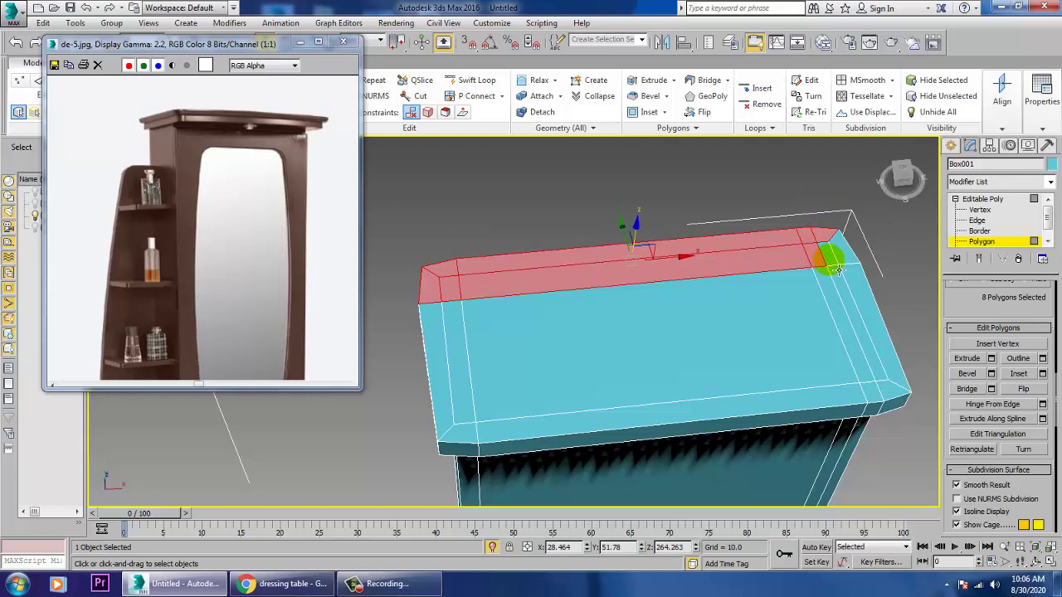
pyautogui.keyDown('ctrl'); pyautogui.click(831, 262); pyautogui.keyUp('ctrl')
pyautogui.keyDown('ctrl'); pyautogui.click(849, 256); pyautogui.keyUp('ctrl')
pyautogui.keyDown('ctrl'); pyautogui.click(882, 312); pyautogui.keyUp('ctrl')
pyautogui.keyDown('ctrl'); pyautogui.click(903, 398); pyautogui.keyUp('ctrl')
pyautogui.keyDown('ctrl'); pyautogui.click(884, 400); pyautogui.keyUp('ctrl')
pyautogui.keyDown('ctrl'); pyautogui.click(882, 370); pyautogui.keyUp('ctrl')
pyautogui.keyDown('ctrl'); pyautogui.click(868, 372); pyautogui.keyUp('ctrl')
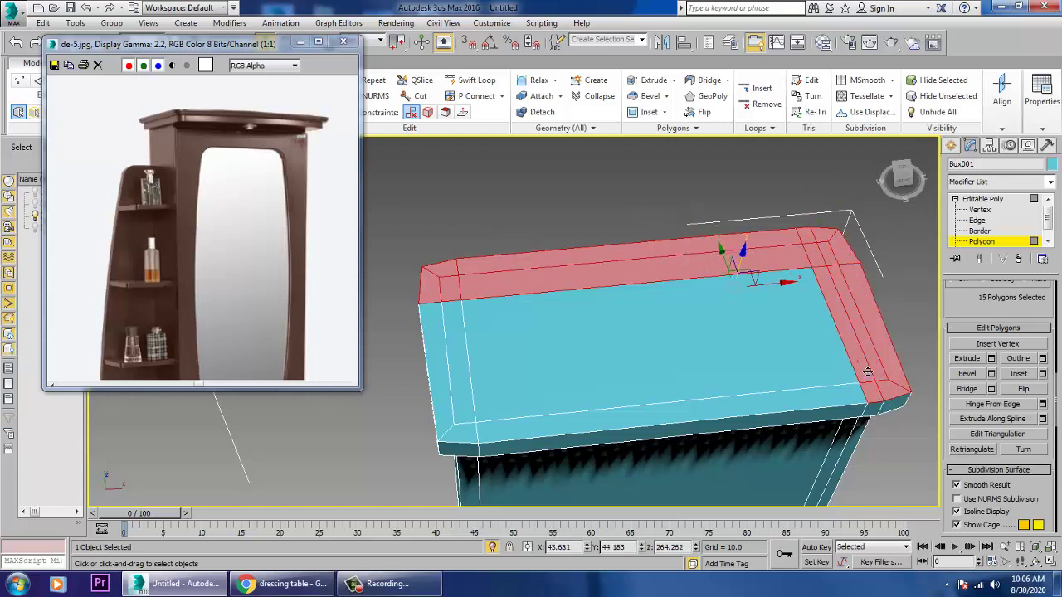
pyautogui.keyDown('ctrl'); pyautogui.click(812, 371); pyautogui.keyUp('ctrl')
pyautogui.keyDown('ctrl'); pyautogui.click(814, 406); pyautogui.keyUp('ctrl')
pyautogui.keyDown('ctrl'); pyautogui.click(465, 437); pyautogui.keyUp('ctrl')
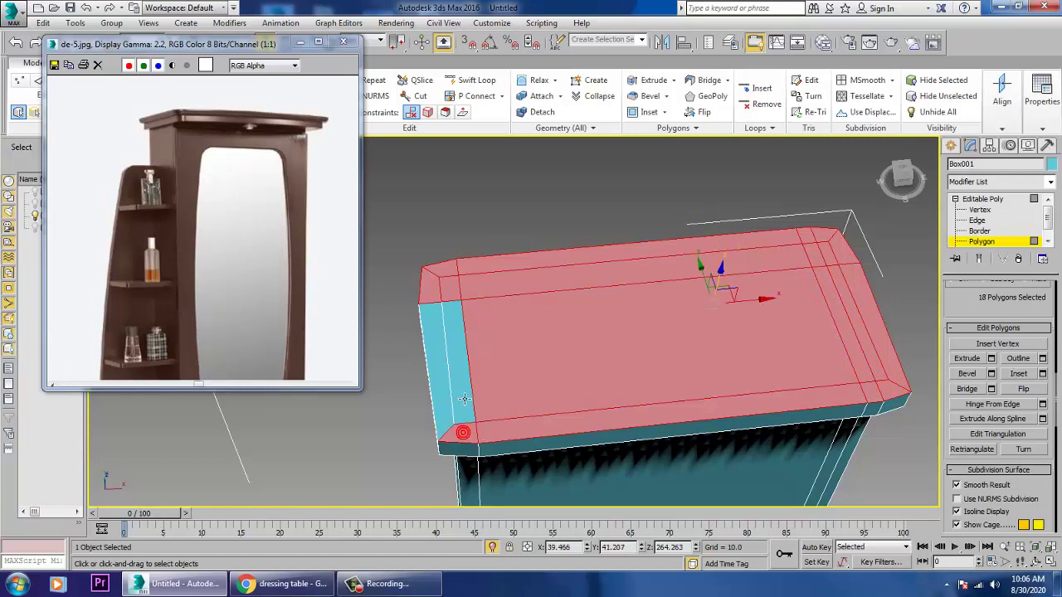
pyautogui.keyDown('ctrl'); pyautogui.click(458, 397); pyautogui.keyUp('ctrl')
pyautogui.keyDown('ctrl'); pyautogui.click(446, 397); pyautogui.keyUp('ctrl')
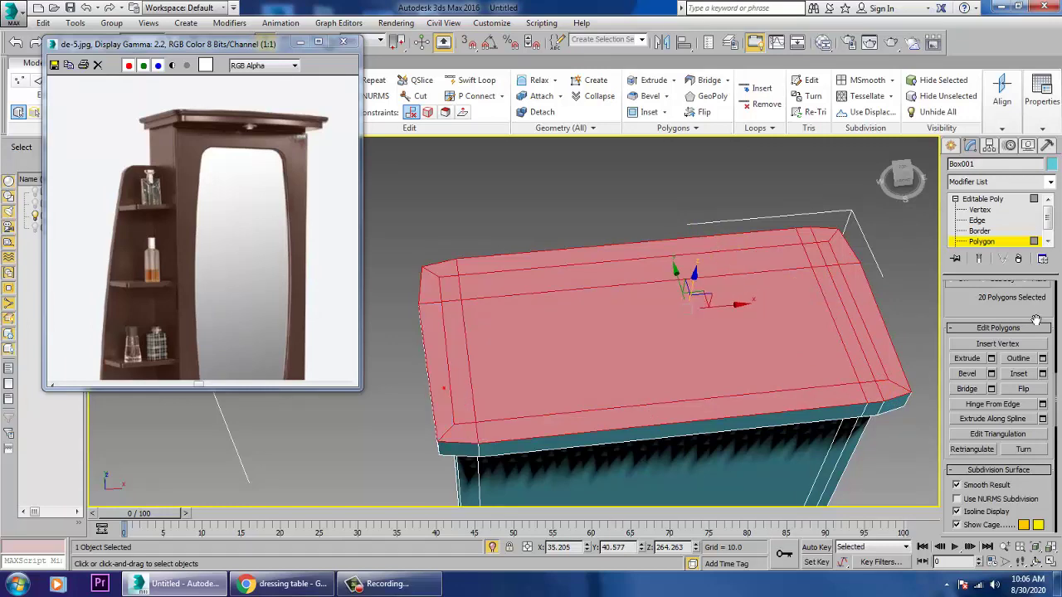
# Step: Extrude the overhanging top's upper face upward by about 2.1 to add a second, thinner layer
pyautogui.click(991, 358)
pyautogui.keyDown('alt'); pyautogui.moveTo(679, 379); pyautogui.dragTo(688, 327, button='middle'); pyautogui.keyUp('alt')
pyautogui.moveTo(526, 352); pyautogui.dragTo(531, 366)
pyautogui.click(521, 367)
# Step: Select the polygons around the sides of the thin upper layer of the overhanging top
pyautogui.hotkey('alt', 'w')
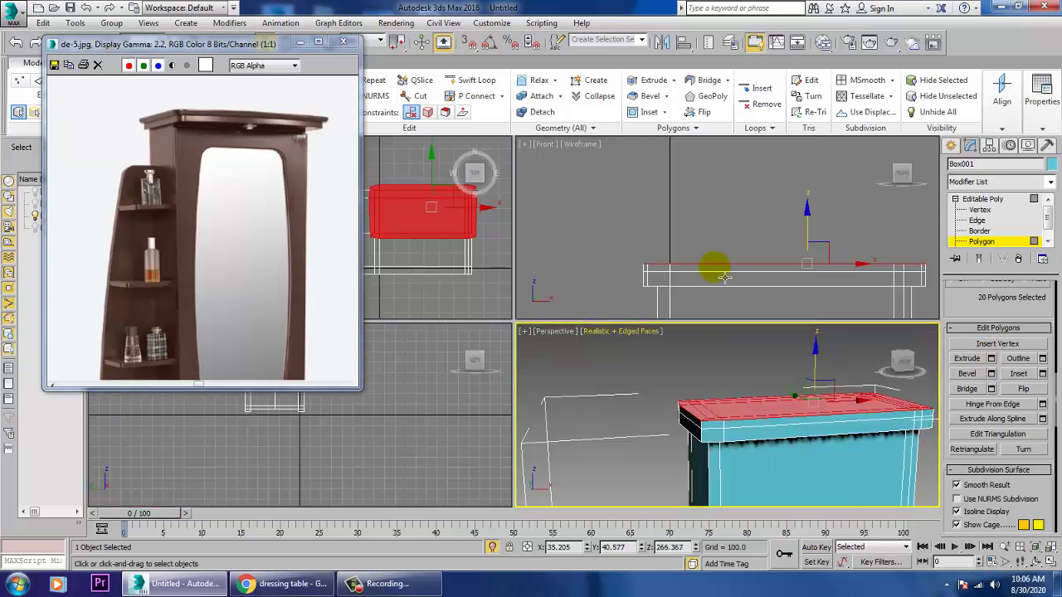
pyautogui.rightClick(798, 274)
pyautogui.hotkey('alt', 'w')
pyautogui.moveTo(705, 297); pyautogui.dragTo(759, 284, button='middle')
pyautogui.moveTo(520, 455); pyautogui.dragTo(546, 451, button='middle')
pyautogui.moveTo(693, 425); pyautogui.dragTo(541, 466, button='middle')
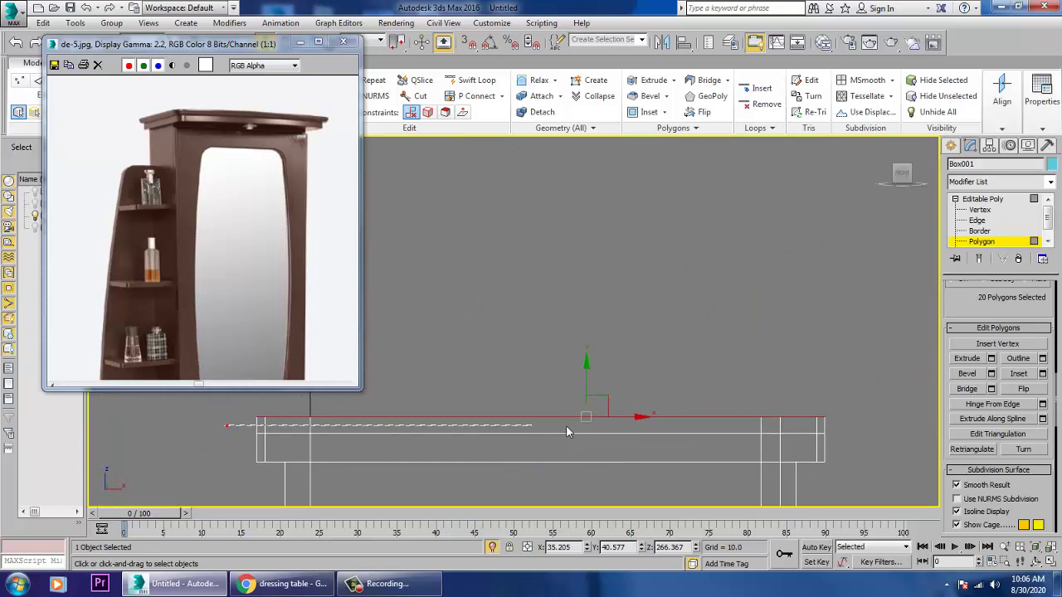
pyautogui.moveTo(912, 432); pyautogui.dragTo(911, 429)
# Step: Deselect the upper layer's hidden inner polygons and extrude its outer side polygons outward to form a stepped cornice
pyautogui.hotkey('alt', 'w')
pyautogui.rightClick(817, 433)
pyautogui.hotkey('alt', 'w')
pyautogui.keyDown('alt'); pyautogui.moveTo(807, 423); pyautogui.dragTo(802, 417, button='middle'); pyautogui.keyUp('alt')
pyautogui.keyDown('alt'); pyautogui.moveTo(576, 316); pyautogui.dragTo(626, 333, button='middle'); pyautogui.keyUp('alt')
pyautogui.press('F3')
pyautogui.keyDown('alt'); pyautogui.moveTo(618, 324); pyautogui.dragTo(664, 350); pyautogui.keyUp('alt')
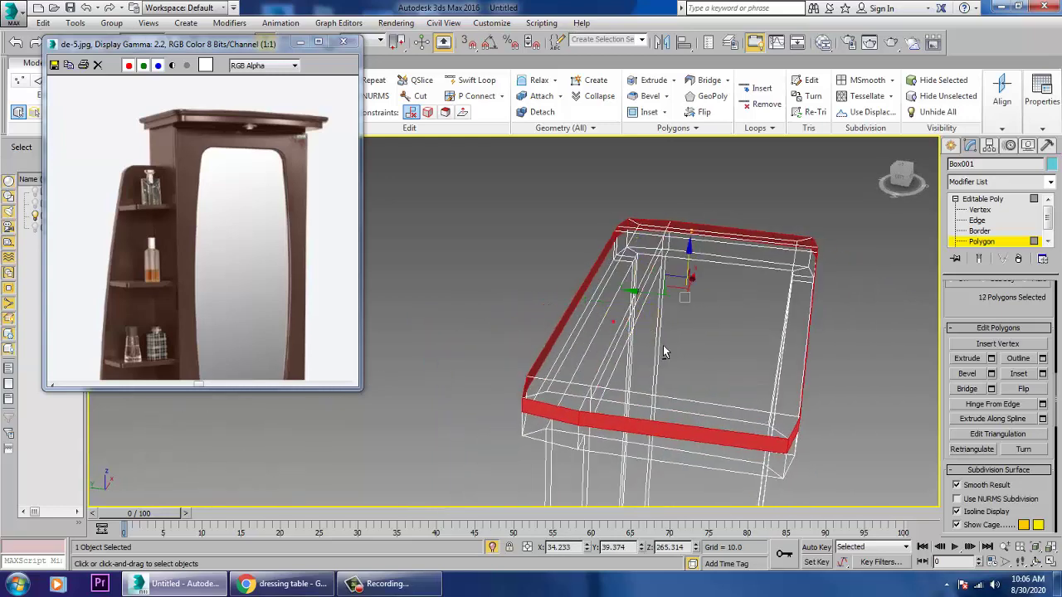
pyautogui.keyDown('alt'); pyautogui.moveTo(623, 330); pyautogui.dragTo(593, 323, button='middle'); pyautogui.keyUp('alt')
pyautogui.press('F3')
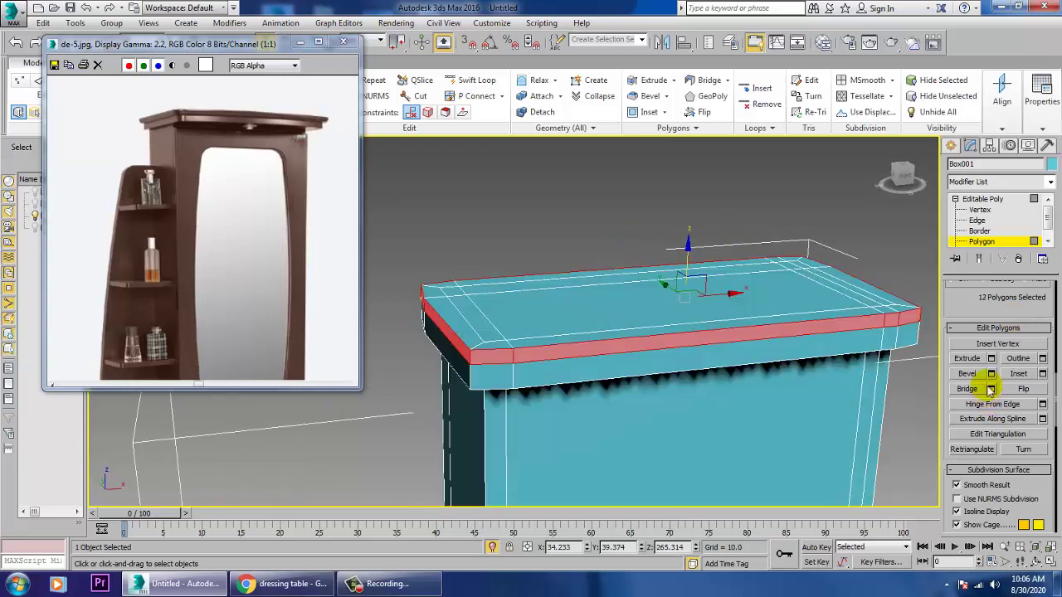
pyautogui.click(990, 358)
pyautogui.click(521, 368)
# Step: Examine the side shelves and mirror panel in the reference image and compare them with the model's tall section
pyautogui.keyDown('alt'); pyautogui.moveTo(856, 316); pyautogui.dragTo(776, 361, button='middle'); pyautogui.keyUp('alt')
pyautogui.scroll(-8, 780, 332)
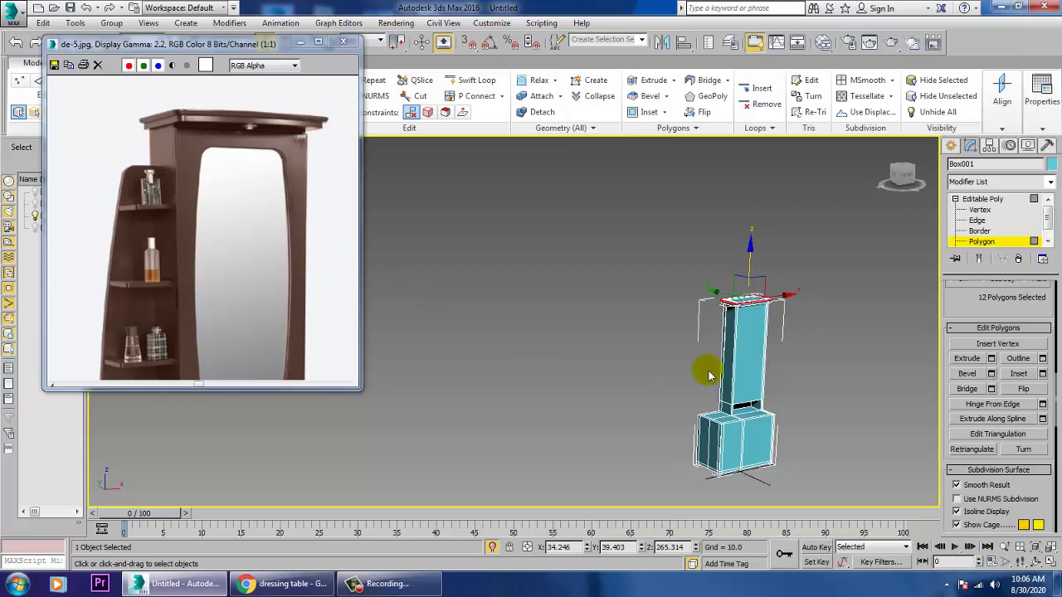
pyautogui.moveTo(278, 266); pyautogui.dragTo(303, 128, button='middle')
pyautogui.moveTo(803, 358); pyautogui.dragTo(743, 323, button='middle')
pyautogui.scroll(3, 743, 324)
pyautogui.click(142, 273)
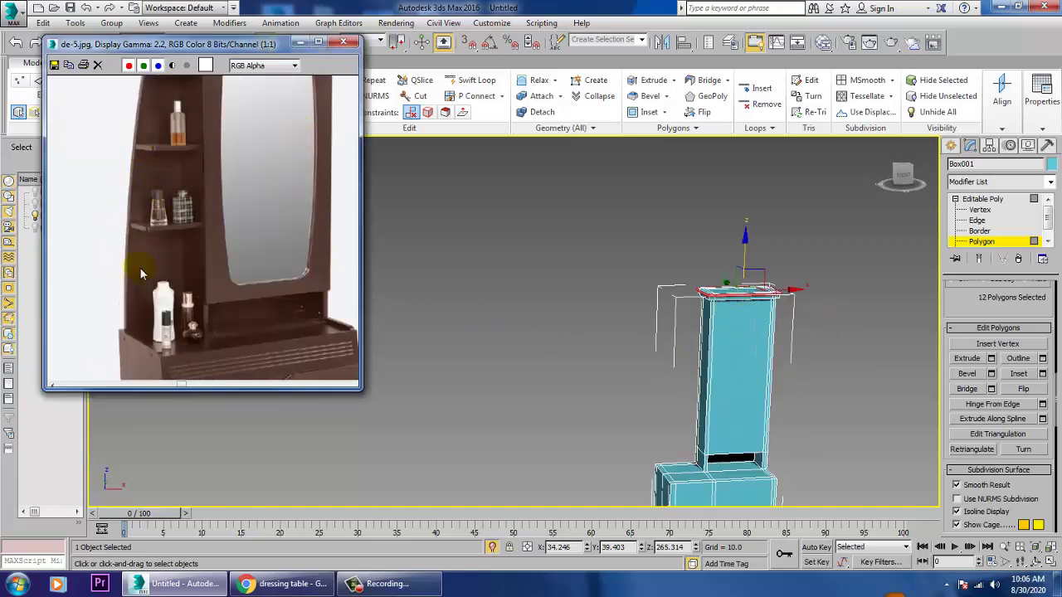
pyautogui.moveTo(325, 125); pyautogui.dragTo(305, 229, button='middle')
pyautogui.moveTo(853, 234); pyautogui.dragTo(844, 235, button='middle')
pyautogui.hotkey('alt', 'w')
pyautogui.middleClick(795, 249)
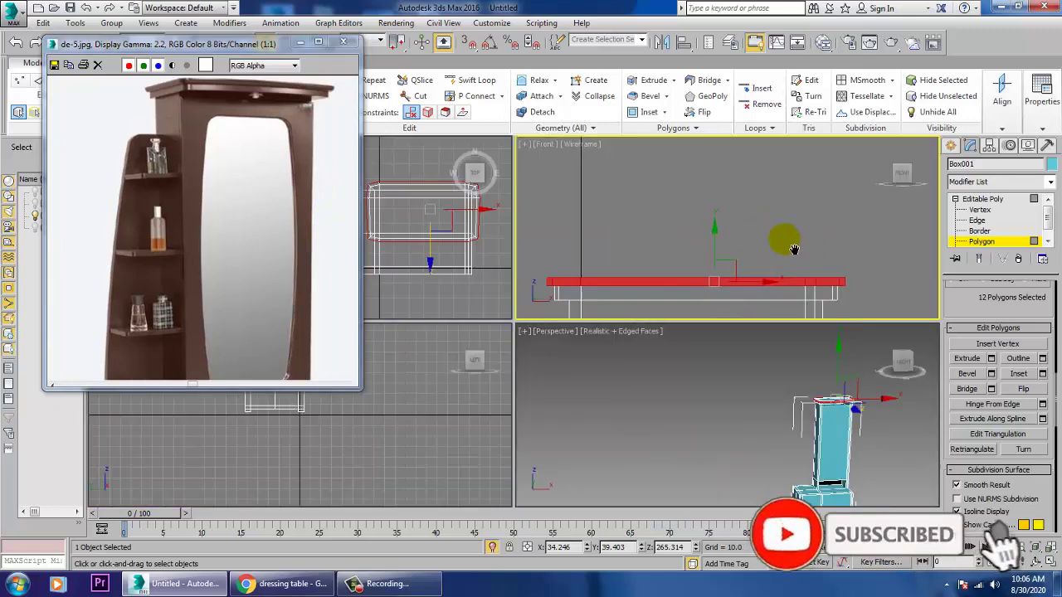
pyautogui.hotkey('alt', 'w')
pyautogui.moveTo(737, 405); pyautogui.dragTo(746, 294, button='middle')
pyautogui.scroll(-10, 747, 294)
pyautogui.moveTo(736, 336); pyautogui.dragTo(721, 318, button='middle')
pyautogui.scroll(5, 729, 329)
pyautogui.click(477, 80)
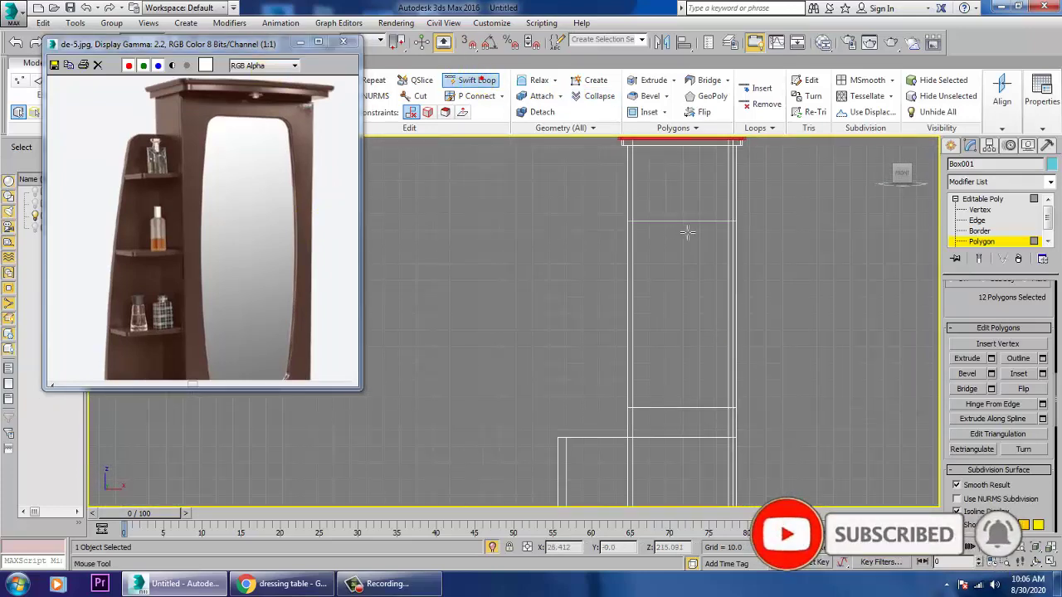
pyautogui.click(695, 172)
pyautogui.rightClick(730, 185)
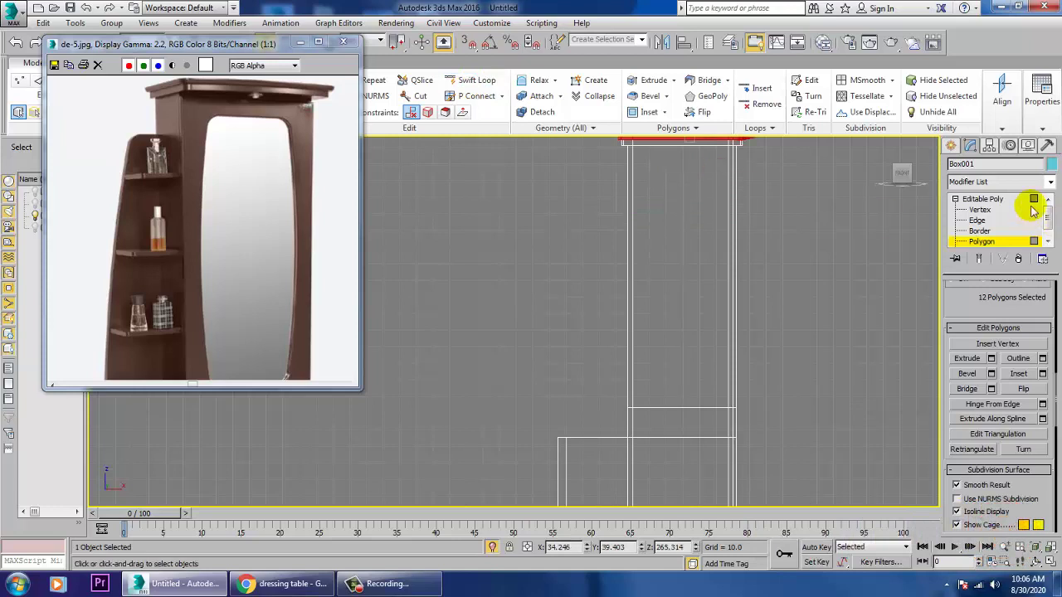
# Step: Select the tall section's vertical edges and connect them with 4 segments at a pinch of 32
pyautogui.click(982, 220)
pyautogui.moveTo(545, 209); pyautogui.dragTo(964, 283)
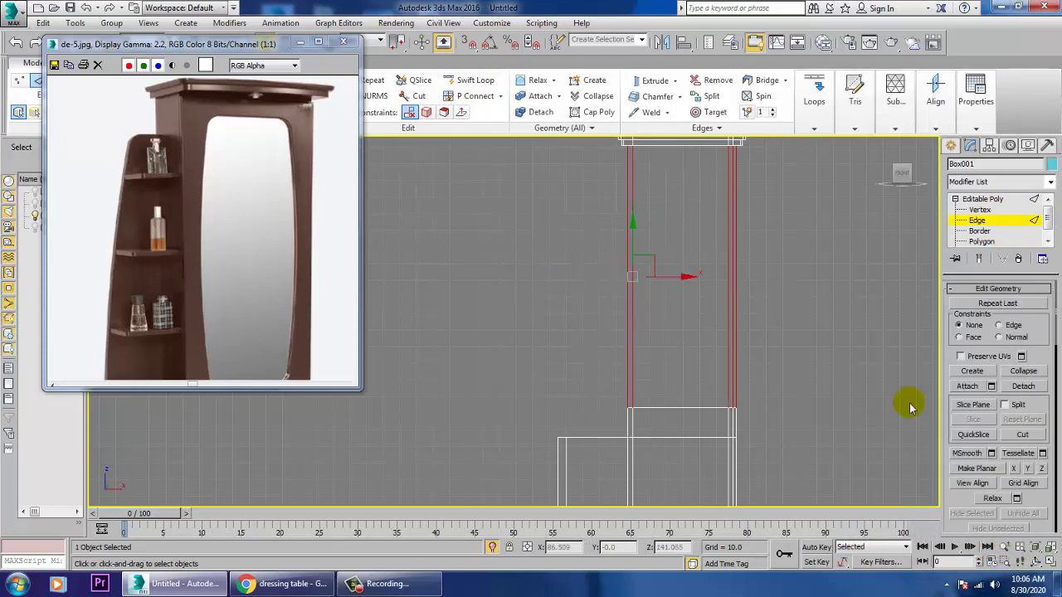
pyautogui.moveTo(1054, 503); pyautogui.dragTo(1034, 124)
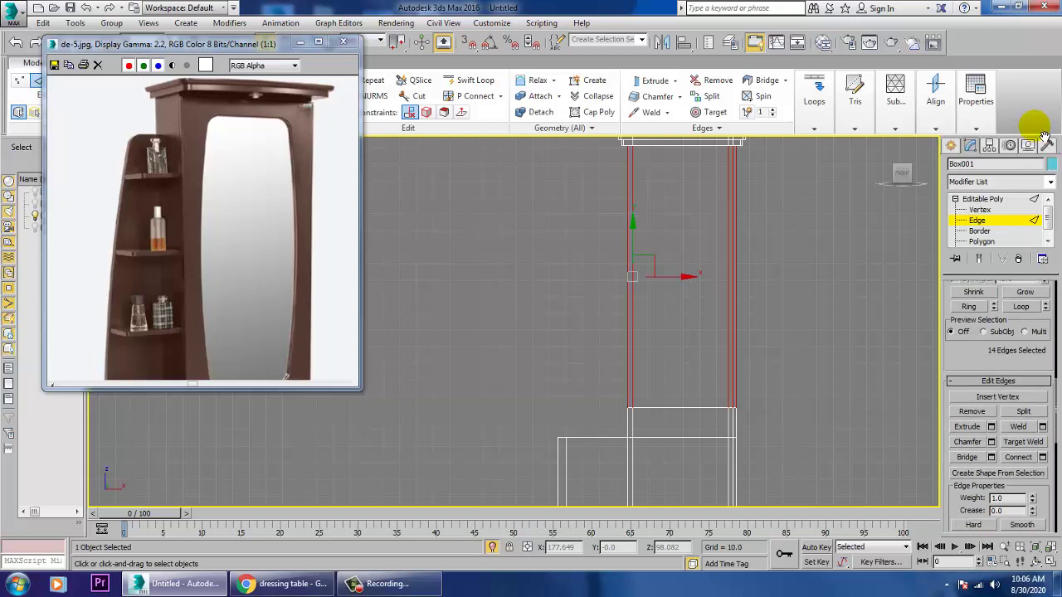
pyautogui.click(1043, 457)
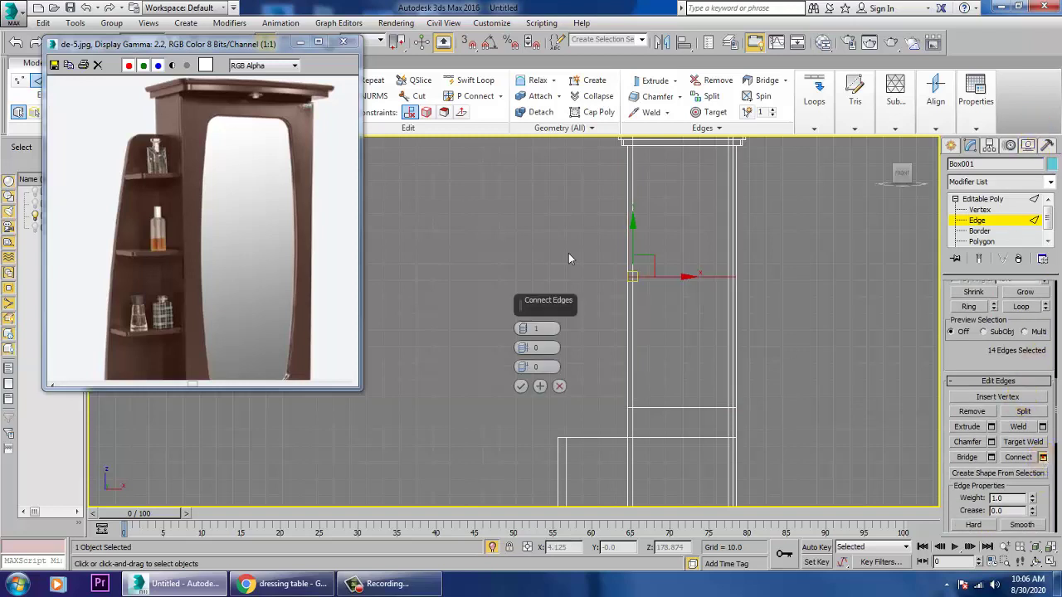
pyautogui.click(524, 325)
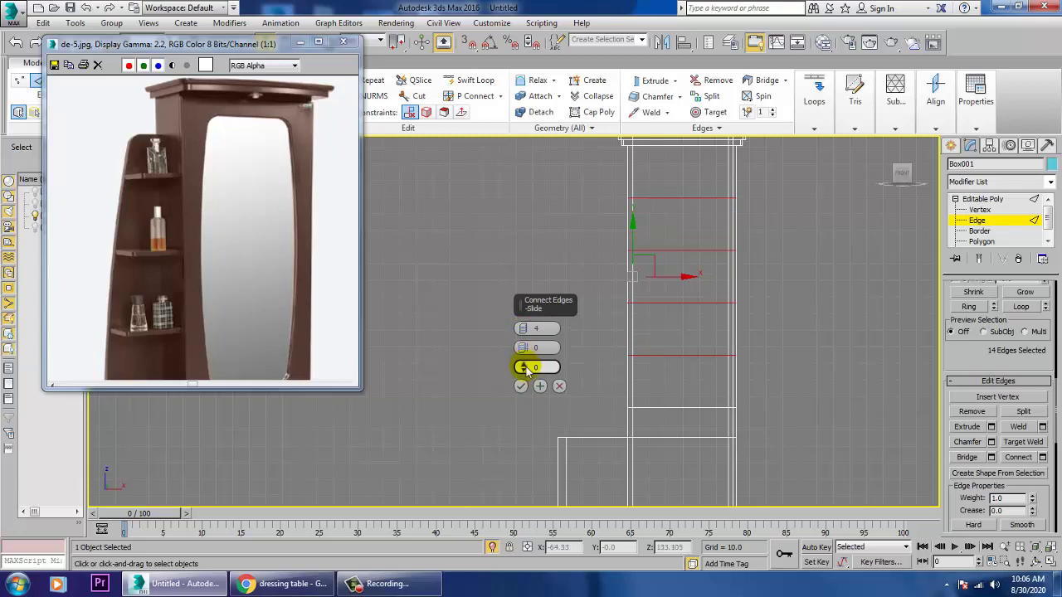
pyautogui.moveTo(524, 347); pyautogui.dragTo(531, 258)
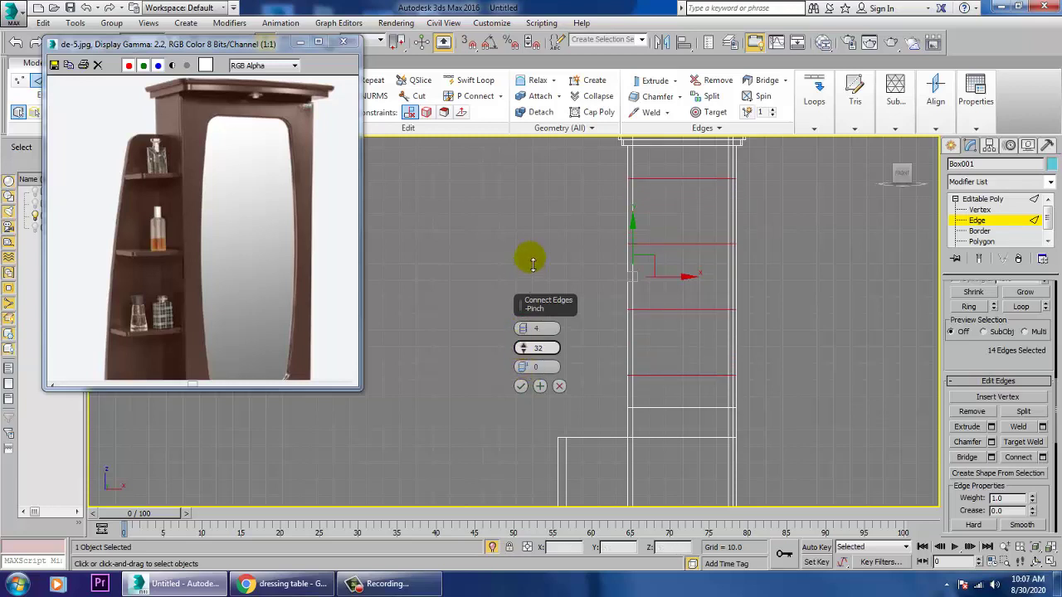
pyautogui.click(520, 387)
# Step: Select the tall section's horizontal edges and connect them with 2 vertical segments at a pinch of 48
pyautogui.scroll(-5, 699, 209)
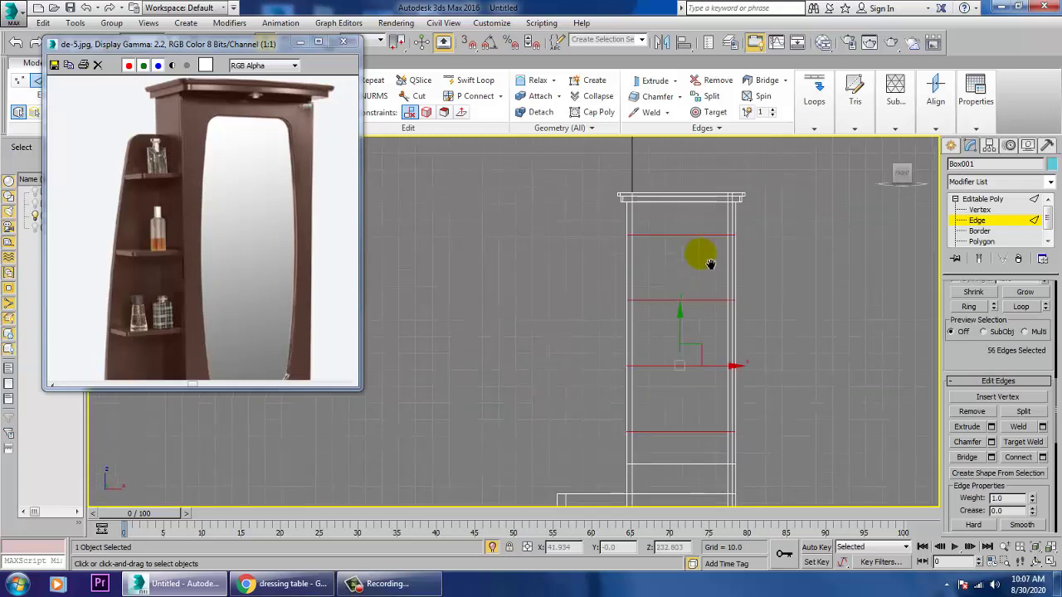
pyautogui.moveTo(686, 499); pyautogui.dragTo(690, 497)
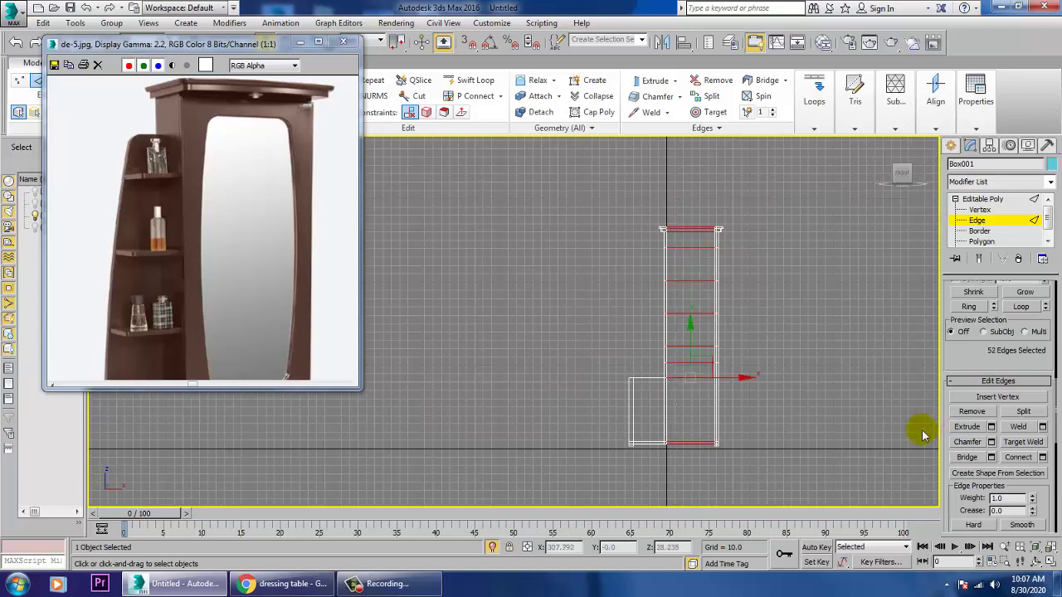
pyautogui.click(1043, 457)
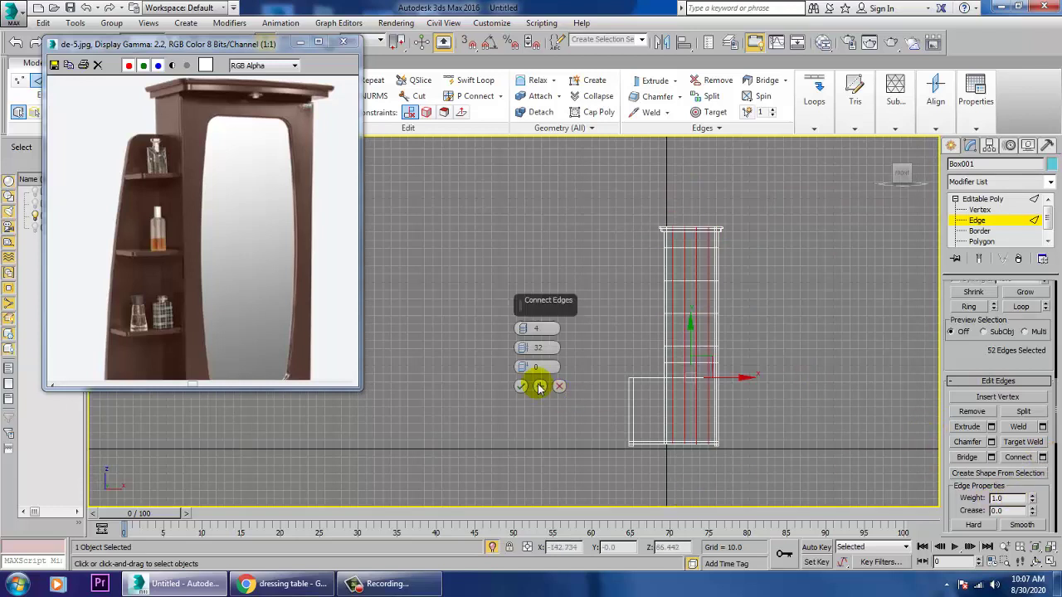
pyautogui.click(524, 333)
pyautogui.click(525, 333)
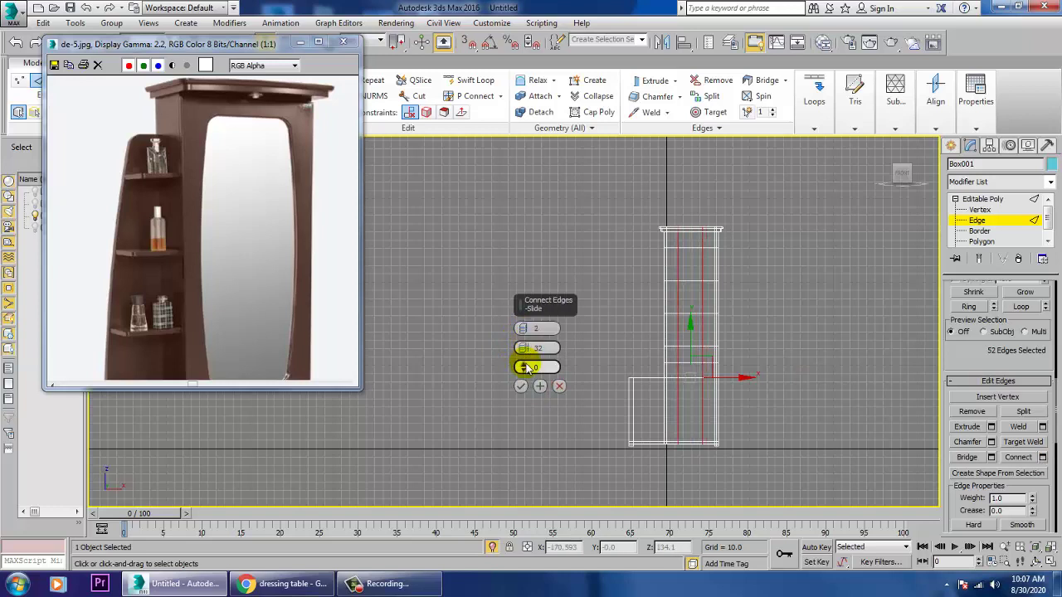
pyautogui.moveTo(523, 331); pyautogui.dragTo(519, 301)
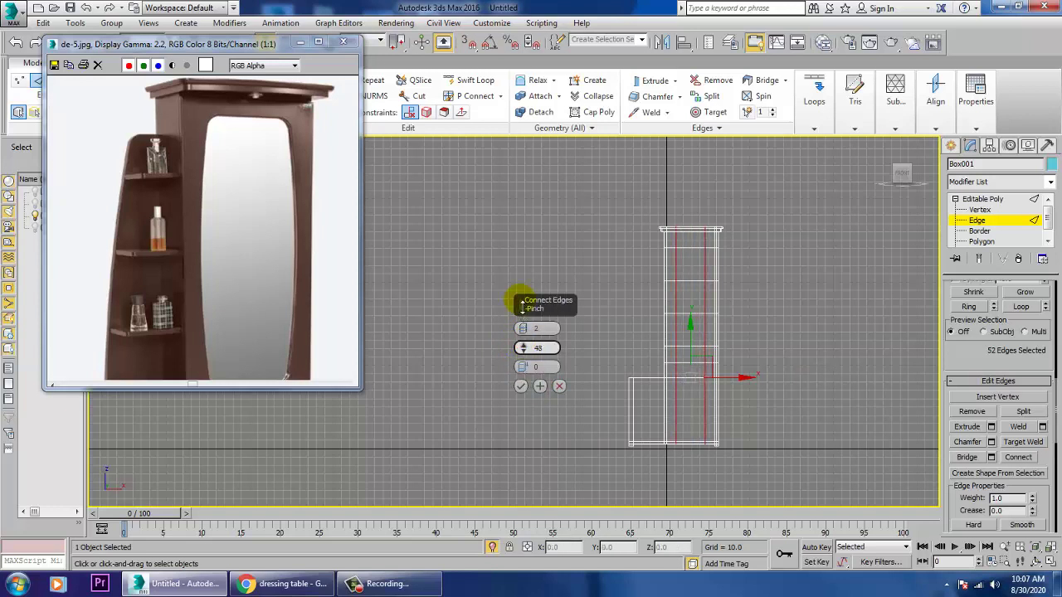
pyautogui.click(522, 387)
# Step: Move the middle vertices on both sides of the mirror outline outward to give the tall section's front panel a bulged shape
pyautogui.moveTo(774, 362); pyautogui.dragTo(748, 350, button='middle')
pyautogui.scroll(2, 710, 292)
pyautogui.moveTo(688, 286); pyautogui.dragTo(724, 308, button='middle')
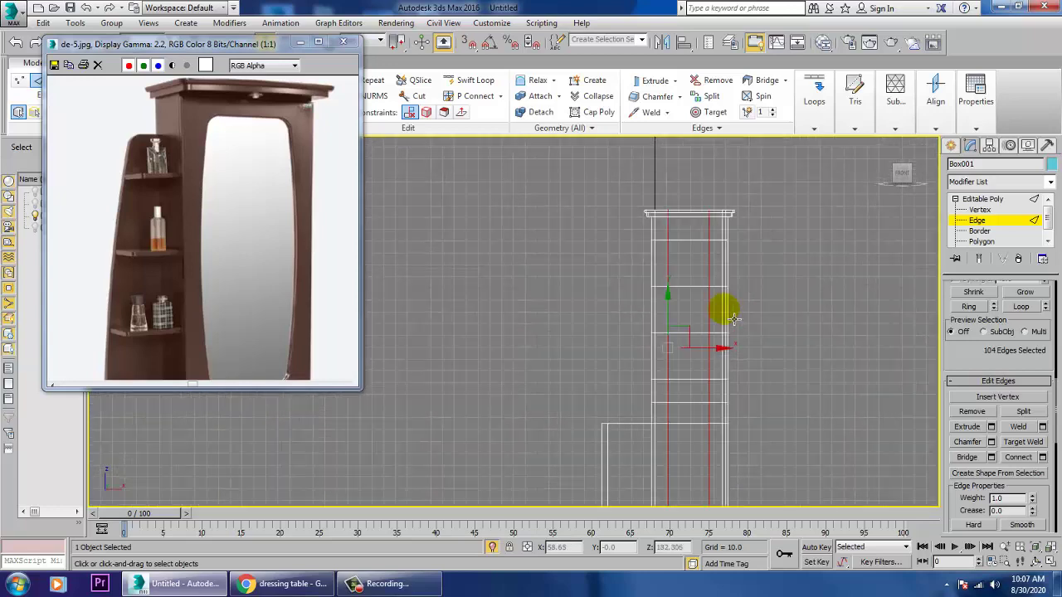
pyautogui.press('1')
pyautogui.moveTo(682, 355); pyautogui.dragTo(682, 353)
pyautogui.moveTo(718, 316); pyautogui.dragTo(701, 286)
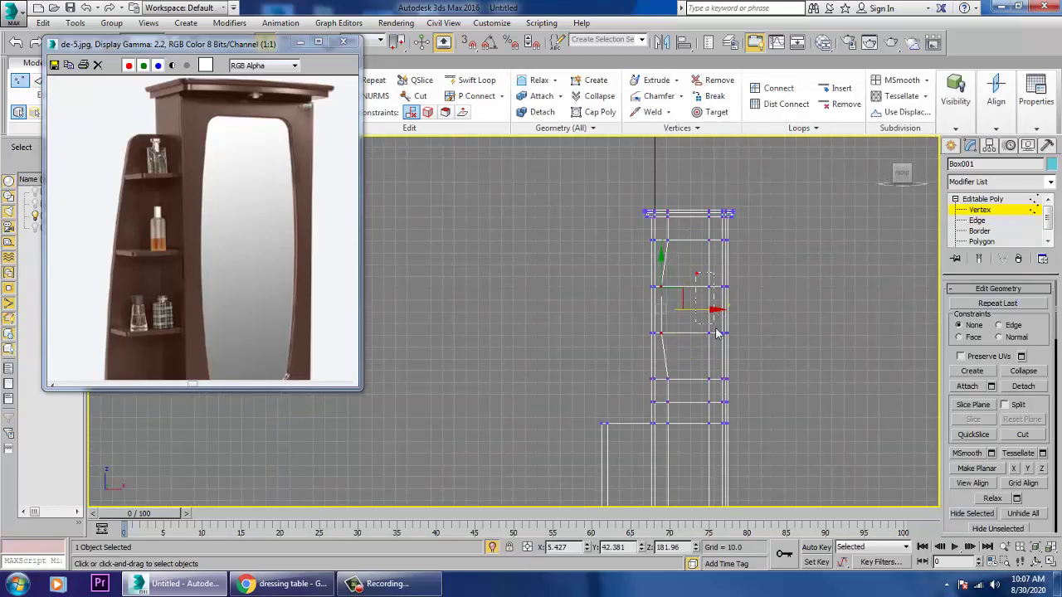
pyautogui.moveTo(719, 339); pyautogui.dragTo(761, 319)
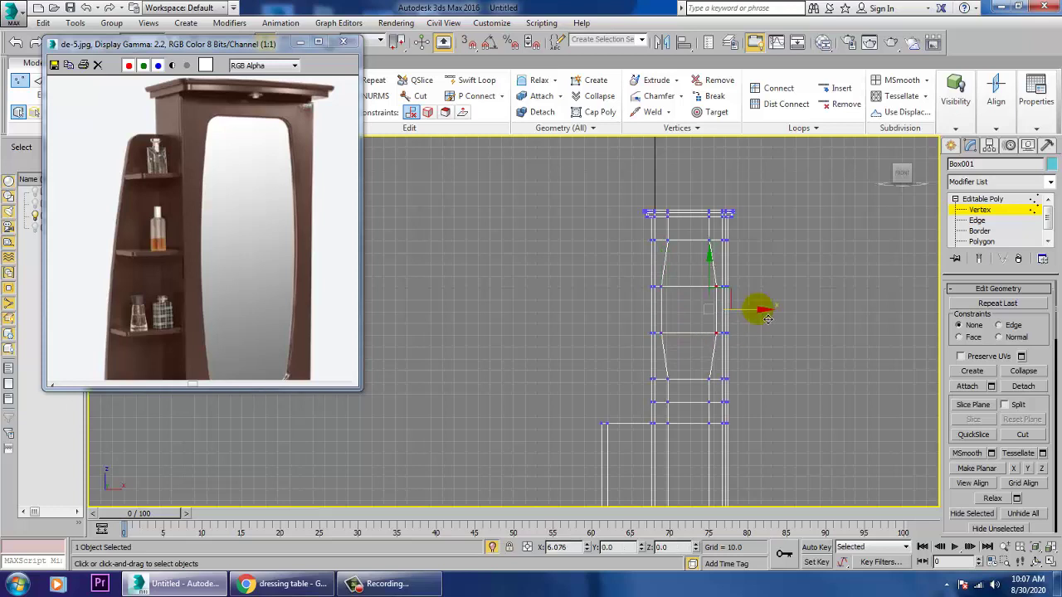
# Step: Select the three front polygons inside the bulged mirror outline on the tall section
pyautogui.moveTo(743, 383); pyautogui.dragTo(744, 361, button='middle')
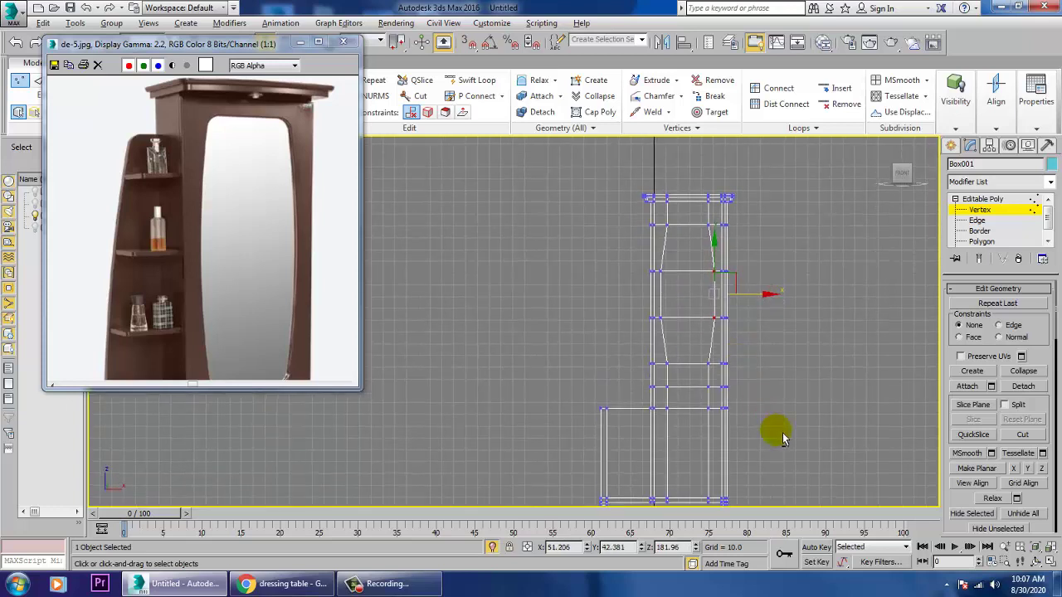
pyautogui.hotkey('alt', 'w')
pyautogui.middleClick(778, 423)
pyautogui.hotkey('alt', 'w')
pyautogui.scroll(4, 794, 381)
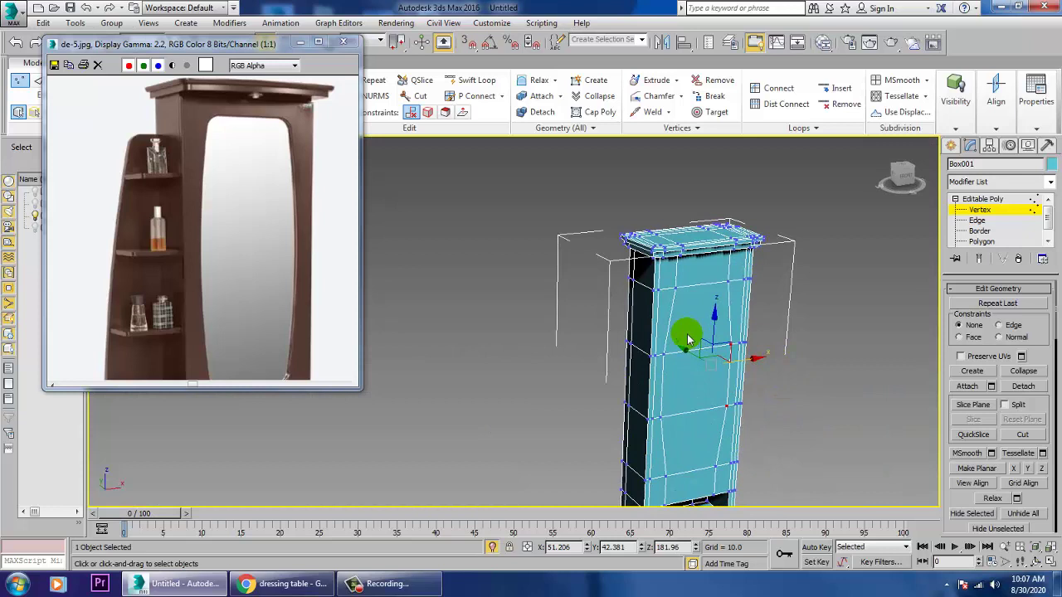
pyautogui.click(974, 236)
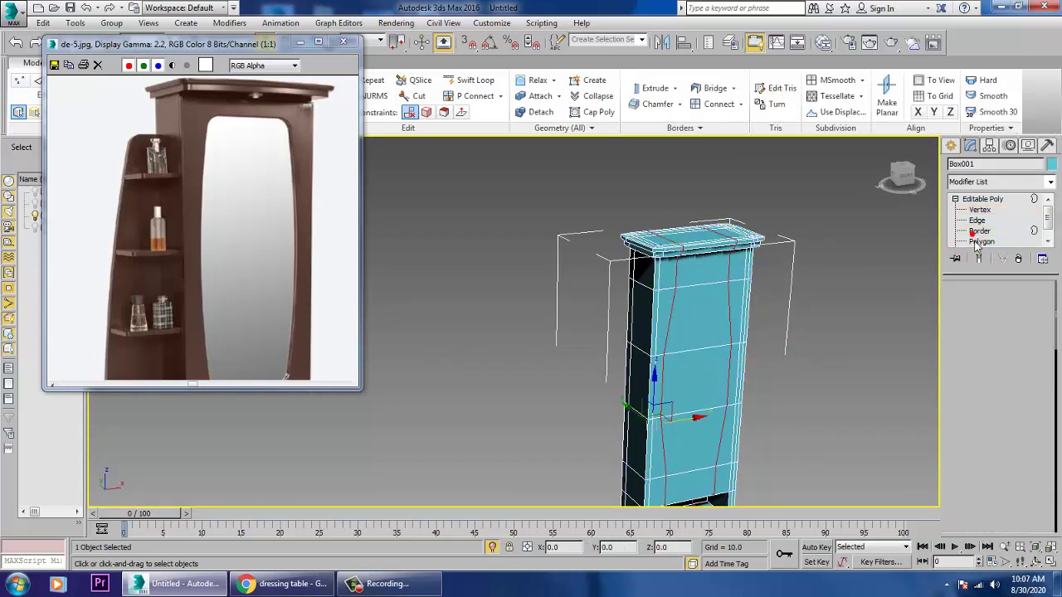
pyautogui.click(979, 242)
pyautogui.click(704, 311)
pyautogui.keyDown('ctrl'); pyautogui.click(713, 376); pyautogui.keyUp('ctrl')
pyautogui.keyDown('ctrl'); pyautogui.click(712, 451); pyautogui.keyUp('ctrl')
pyautogui.scroll(3, 745, 406)
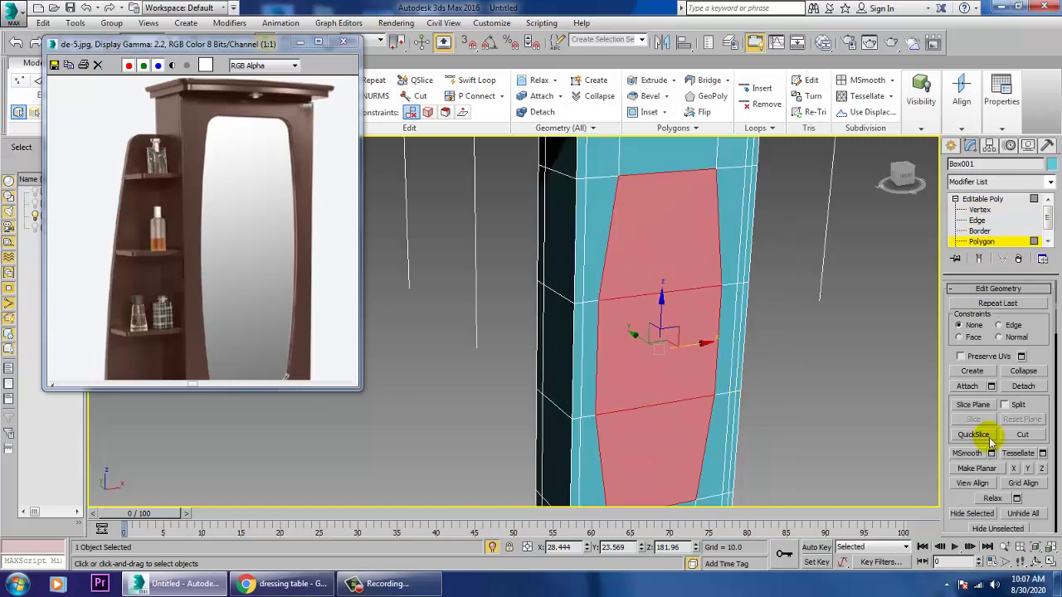
# Step: Inset the selected mirror polygons as one group by 1.0 to form a thin frame
pyautogui.scroll(-1, 1054, 487)
pyautogui.moveTo(1054, 487); pyautogui.dragTo(1003, 158)
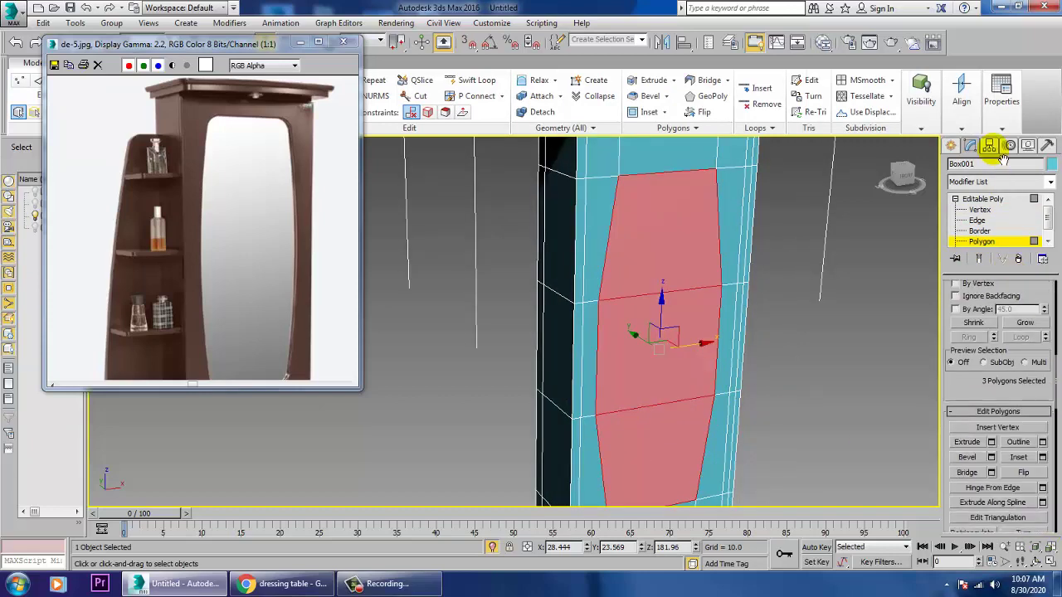
pyautogui.click(1043, 457)
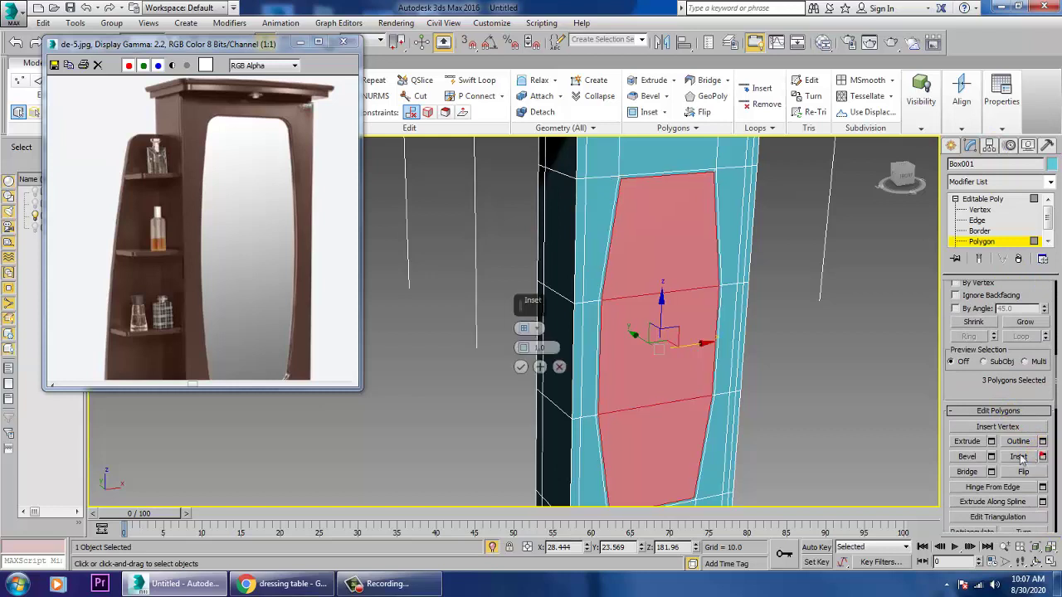
pyautogui.click(521, 367)
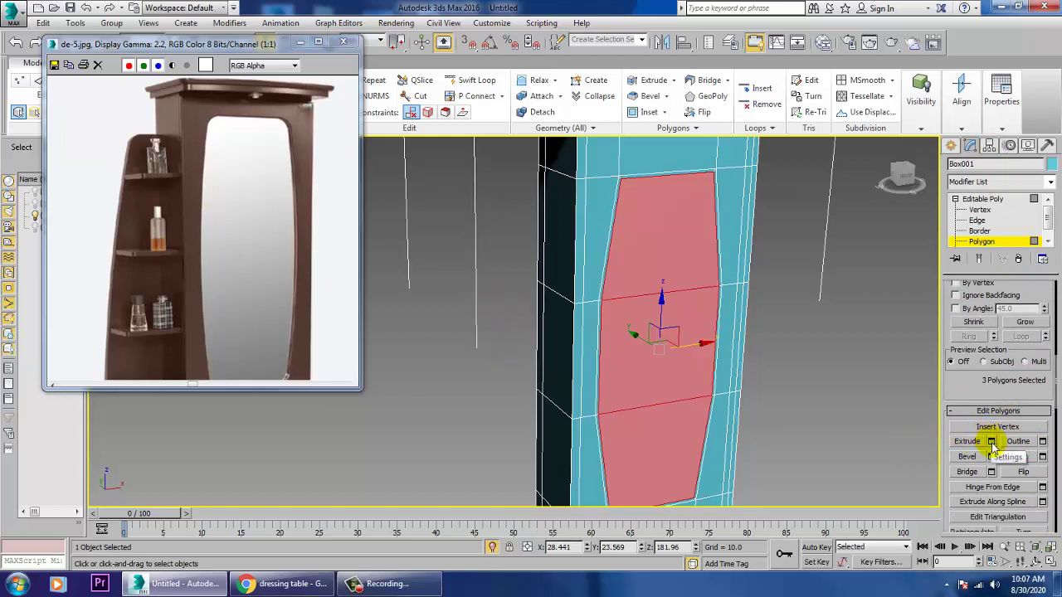
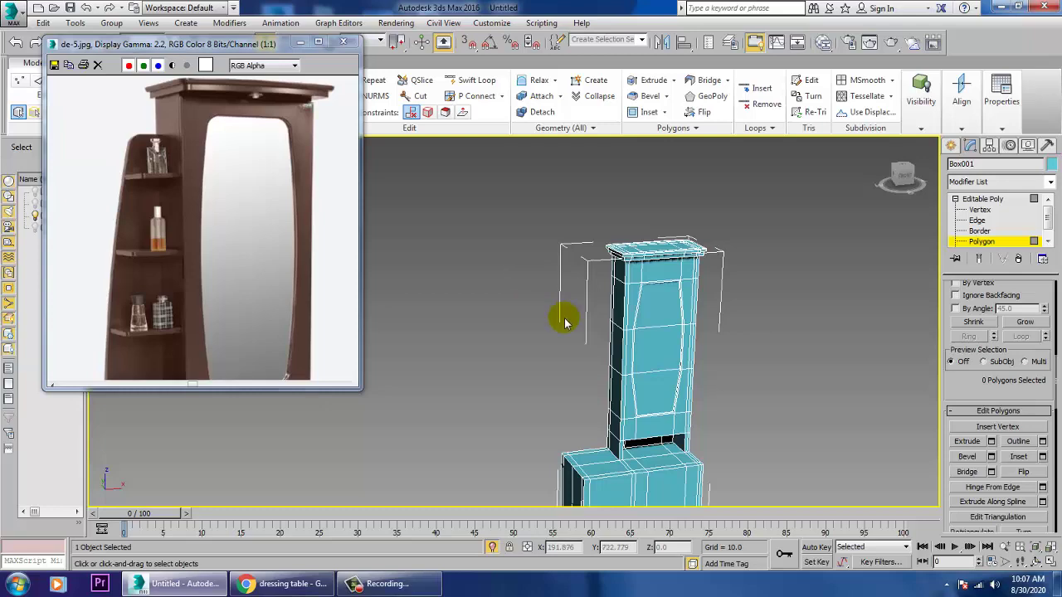
# Step: Save the scene as "deessing" in the desktop's dressing table folder
pyautogui.click(14, 15)
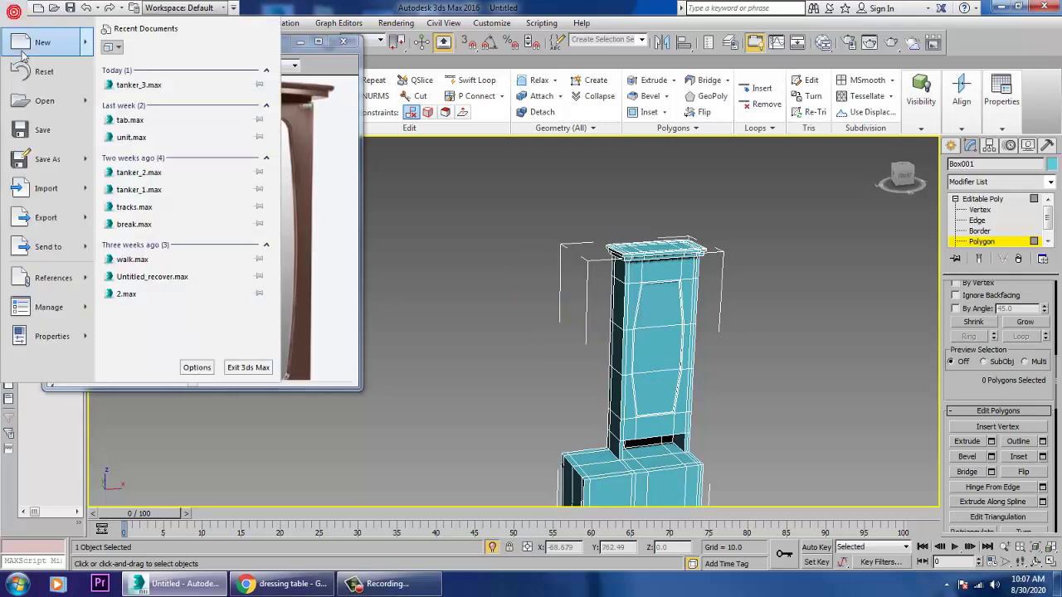
pyautogui.click(44, 166)
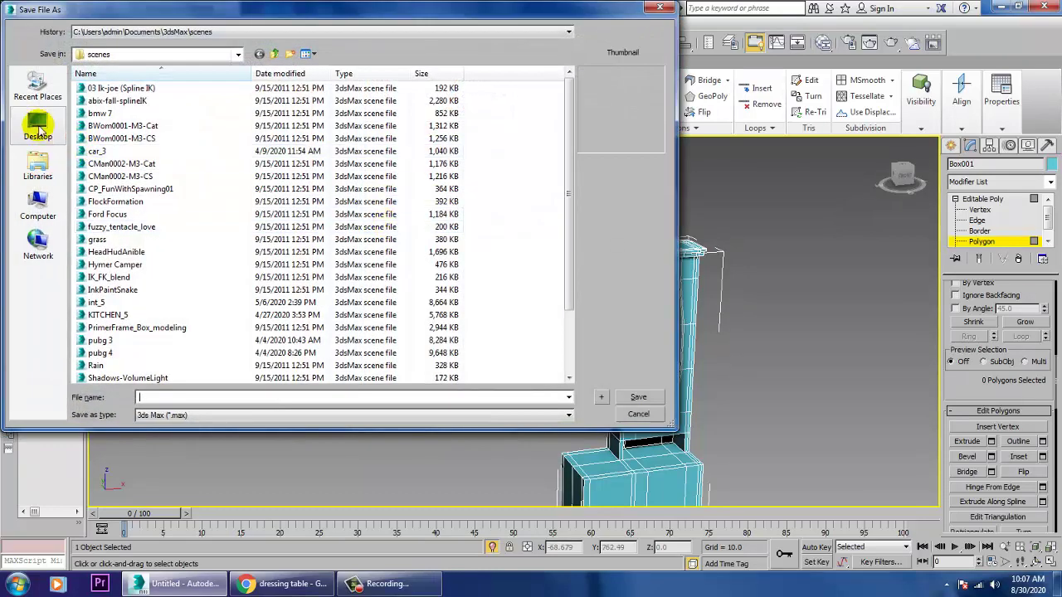
pyautogui.click(39, 126)
pyautogui.click(370, 216)
pyautogui.press('d')
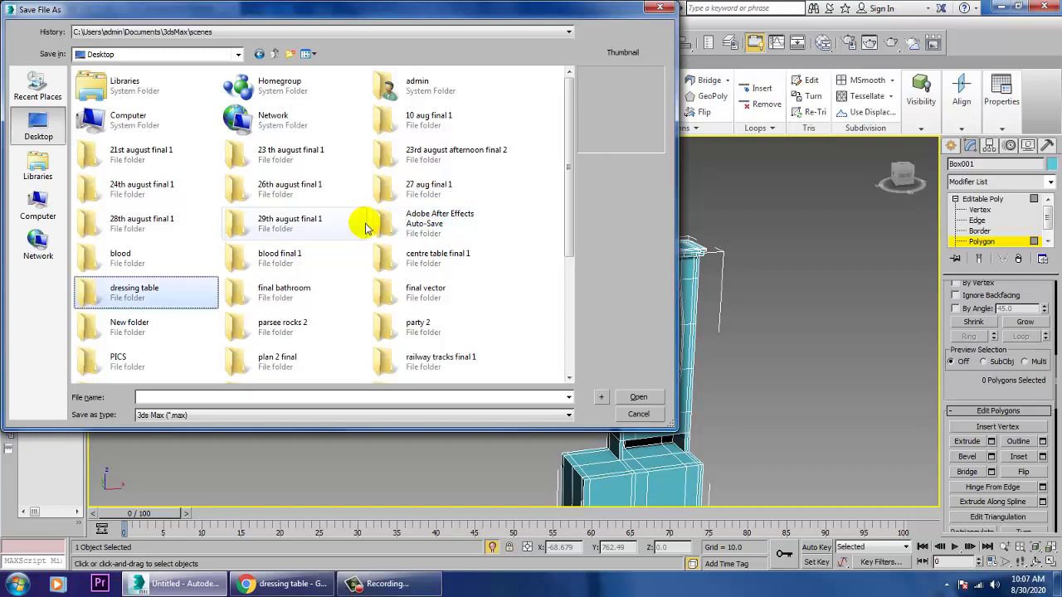
pyautogui.press('Return')
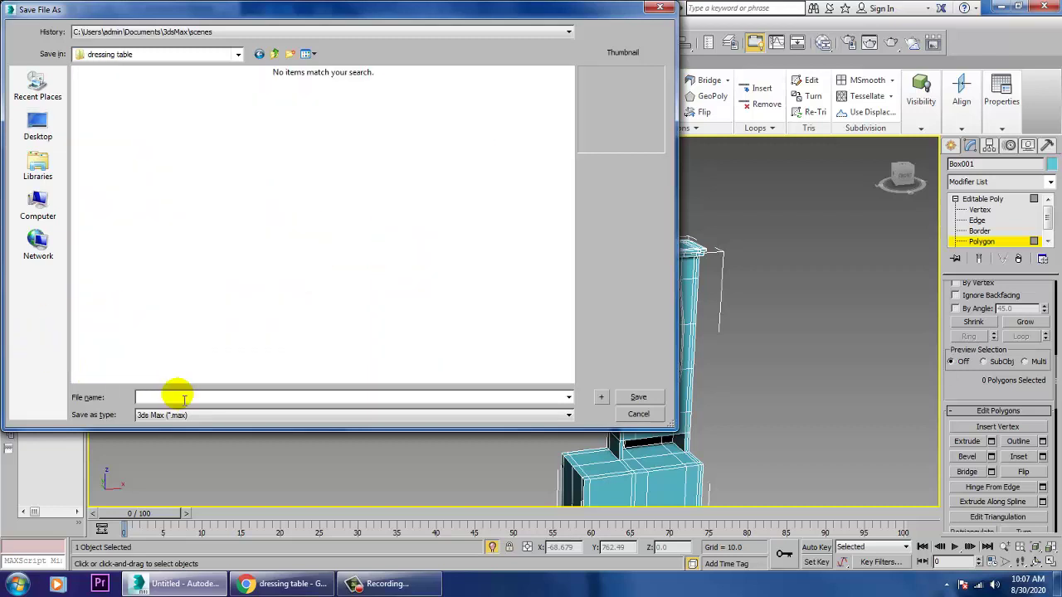
pyautogui.write('deessing')
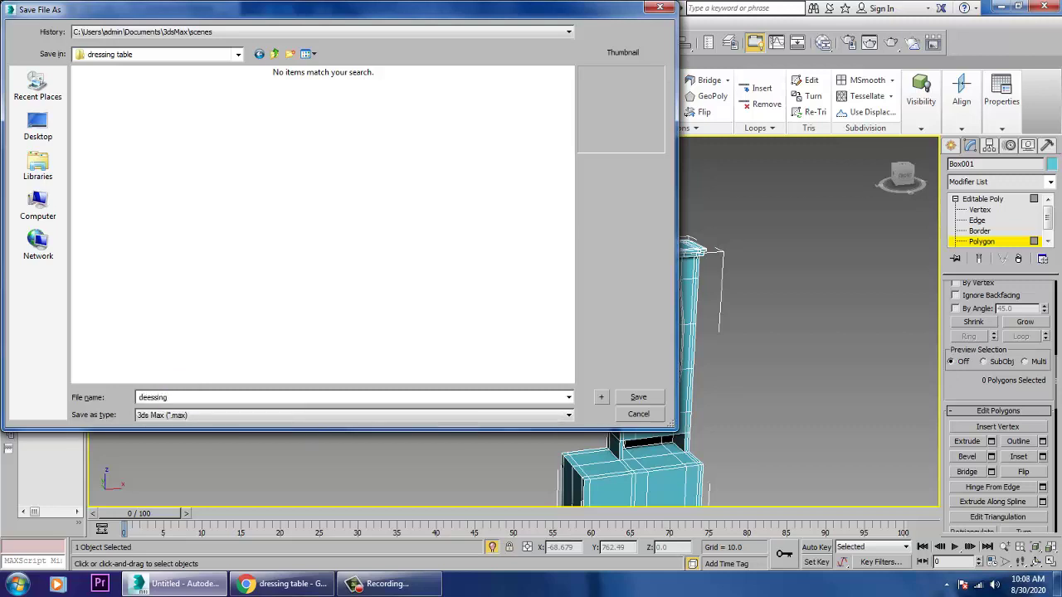
pyautogui.press('Return')
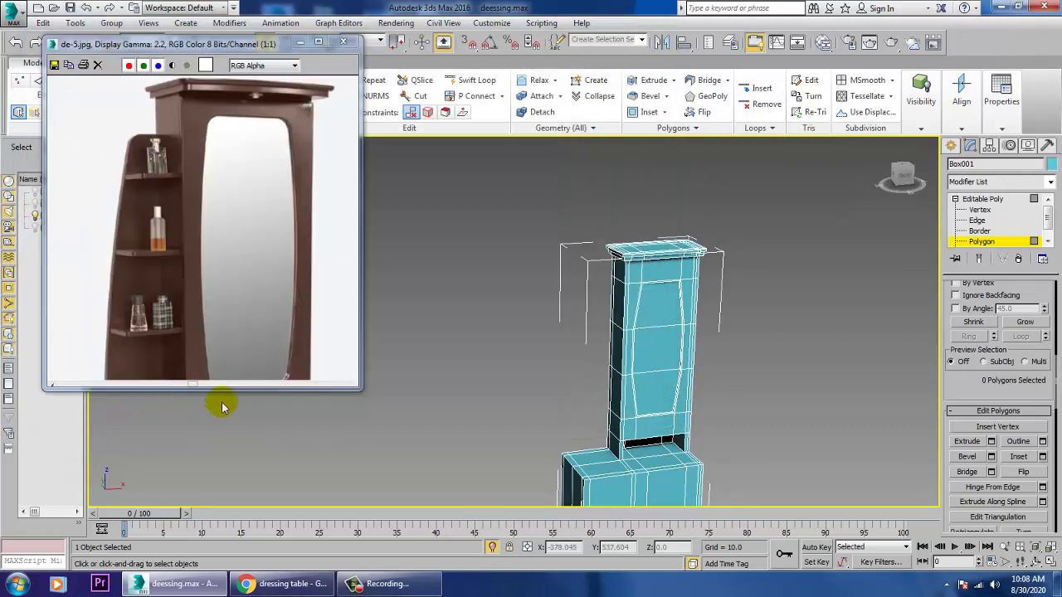
# Step: Select the narrow rear polygon on the cabinet top beside the tall section and extrude it upward 142.678 as the shelf back panel
pyautogui.moveTo(772, 382); pyautogui.dragTo(794, 264, button='middle')
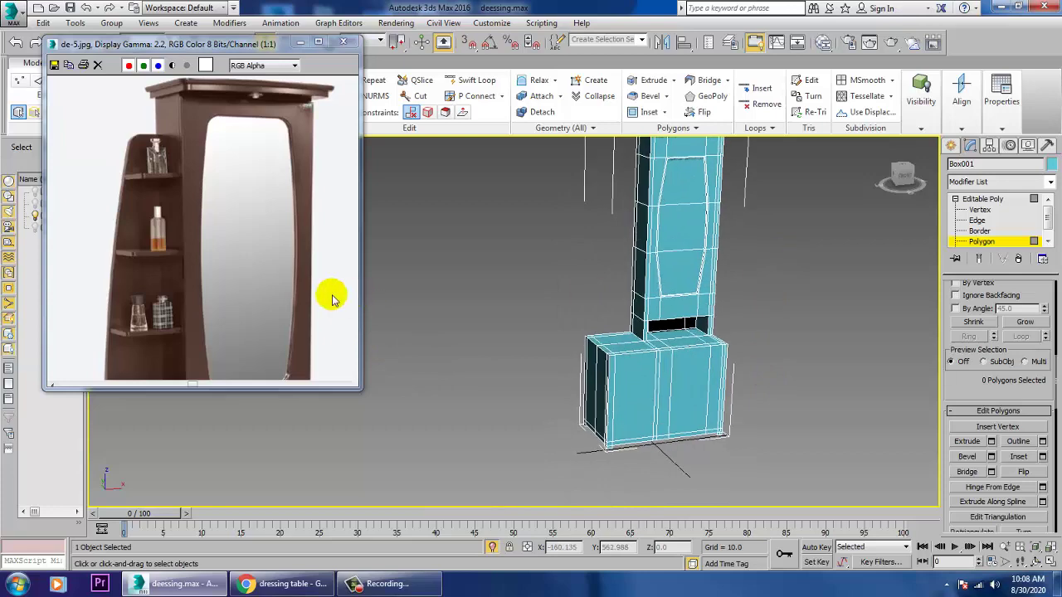
pyautogui.moveTo(228, 301); pyautogui.dragTo(277, 117, button='middle')
pyautogui.keyDown('alt'); pyautogui.moveTo(820, 347); pyautogui.dragTo(736, 381, button='middle'); pyautogui.keyUp('alt')
pyautogui.scroll(4, 794, 360)
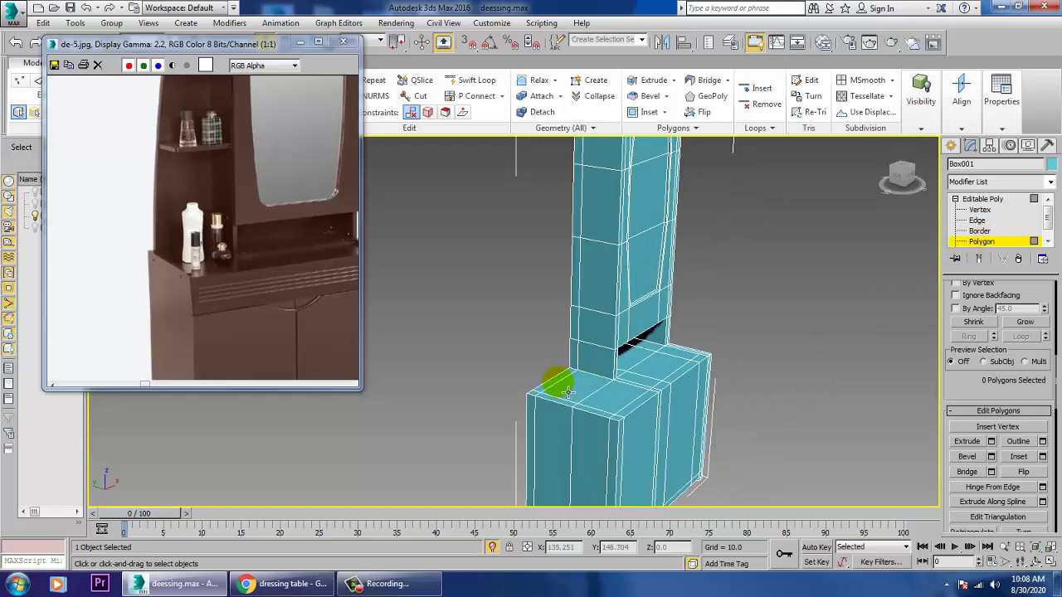
pyautogui.click(557, 382)
pyautogui.keyDown('alt'); pyautogui.moveTo(696, 381); pyautogui.dragTo(727, 399, button='middle'); pyautogui.keyUp('alt')
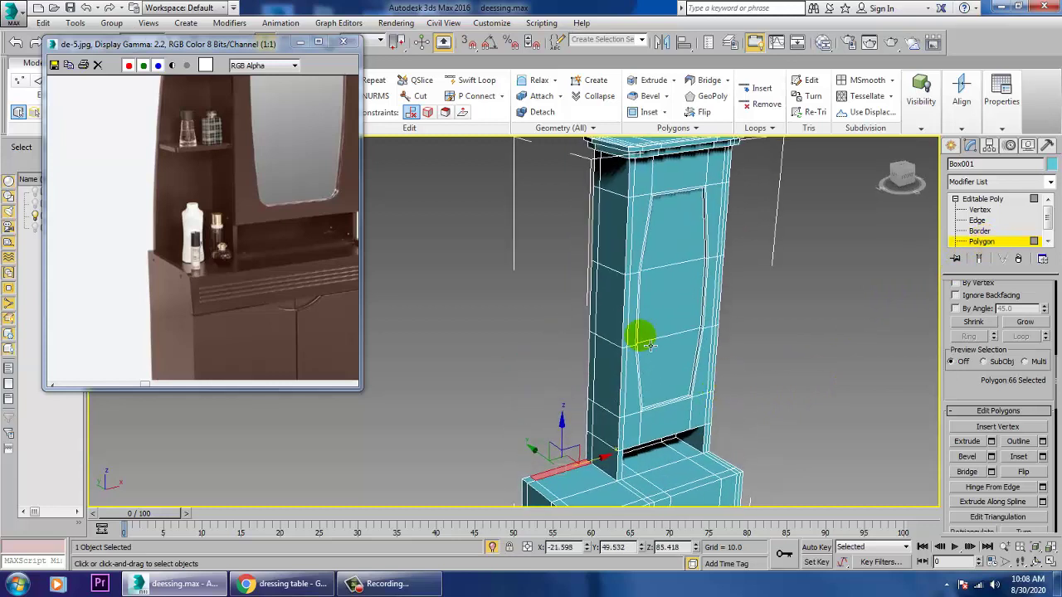
pyautogui.moveTo(204, 199); pyautogui.dragTo(211, 332, button='middle')
pyautogui.moveTo(279, 170); pyautogui.dragTo(282, 181, button='middle')
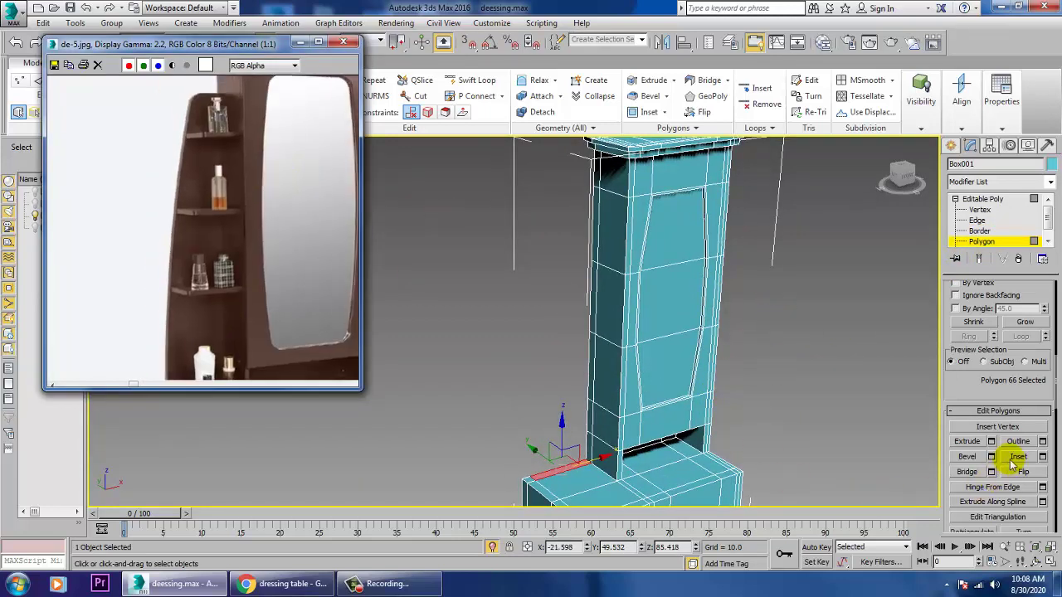
pyautogui.click(991, 441)
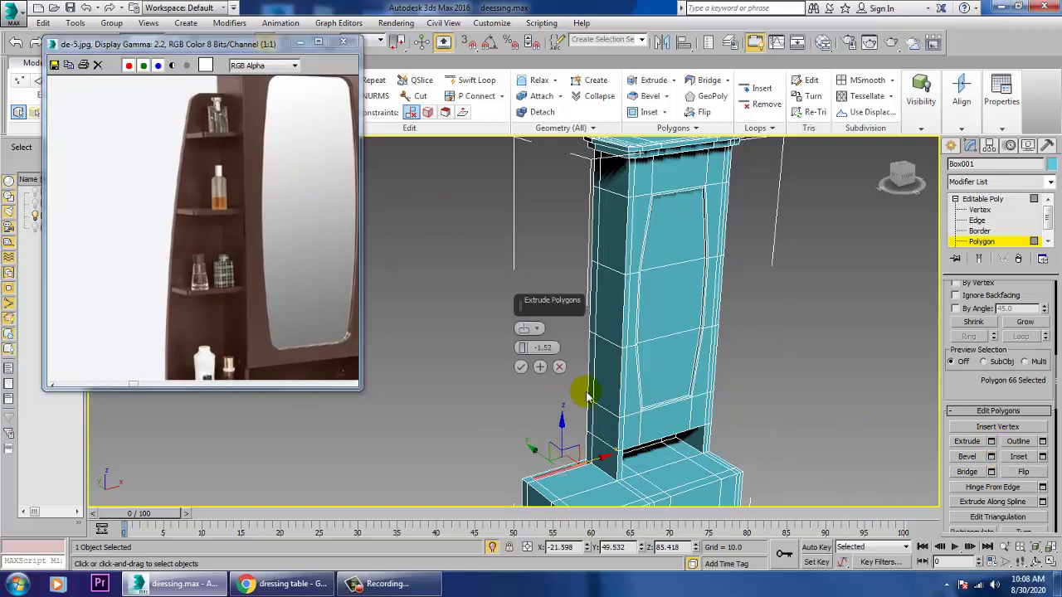
pyautogui.moveTo(524, 349); pyautogui.dragTo(539, 214)
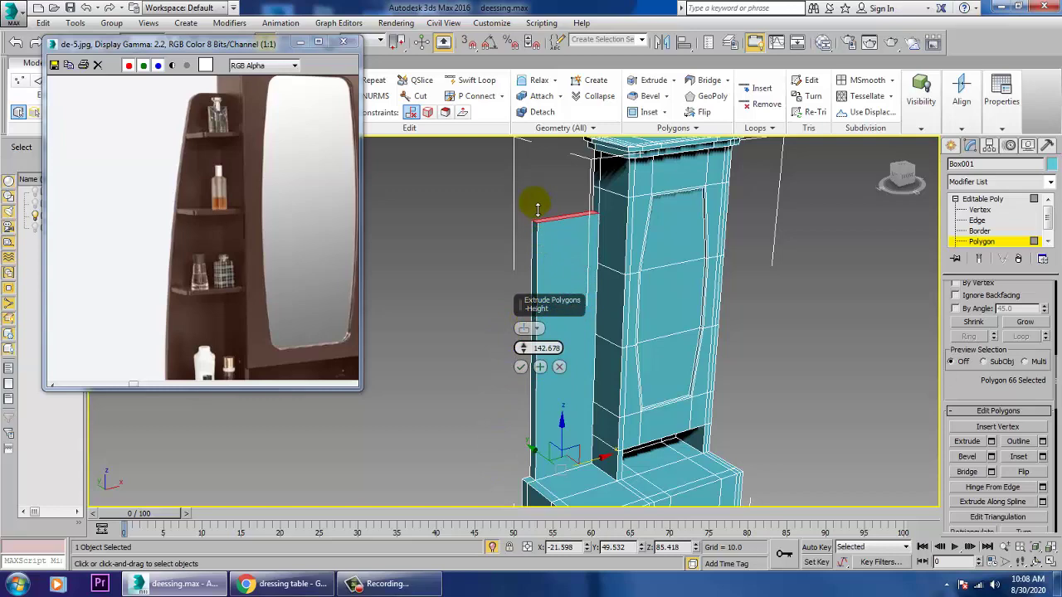
pyautogui.click(521, 368)
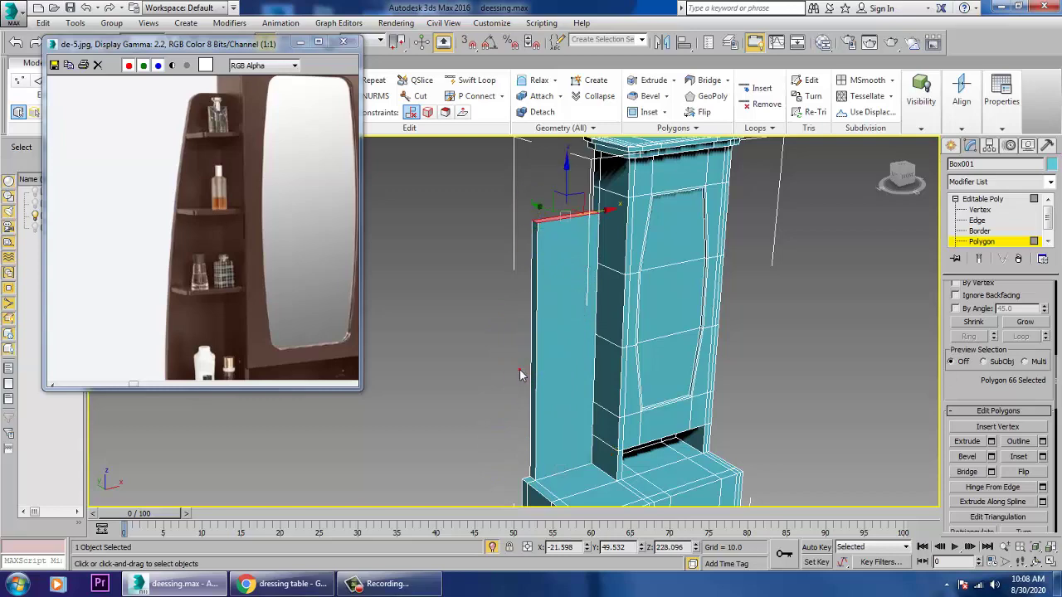
# Step: Add three horizontal edge loops across the shelf back panel with Swift Loop, spaced like the shelves in the reference image
pyautogui.keyDown('alt'); pyautogui.moveTo(719, 361); pyautogui.dragTo(697, 331, button='middle'); pyautogui.keyUp('alt')
pyautogui.click(493, 81)
pyautogui.hotkey('alt', 'w')
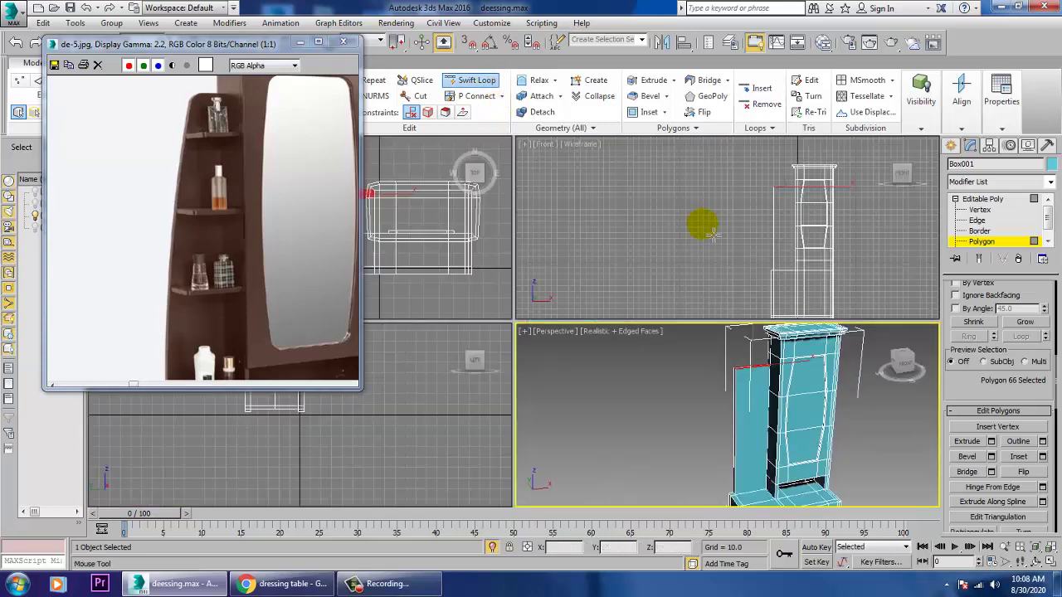
pyautogui.click(782, 214)
pyautogui.hotkey('alt', 'w')
pyautogui.click(176, 164)
pyautogui.moveTo(176, 166); pyautogui.dragTo(159, 45, button='middle')
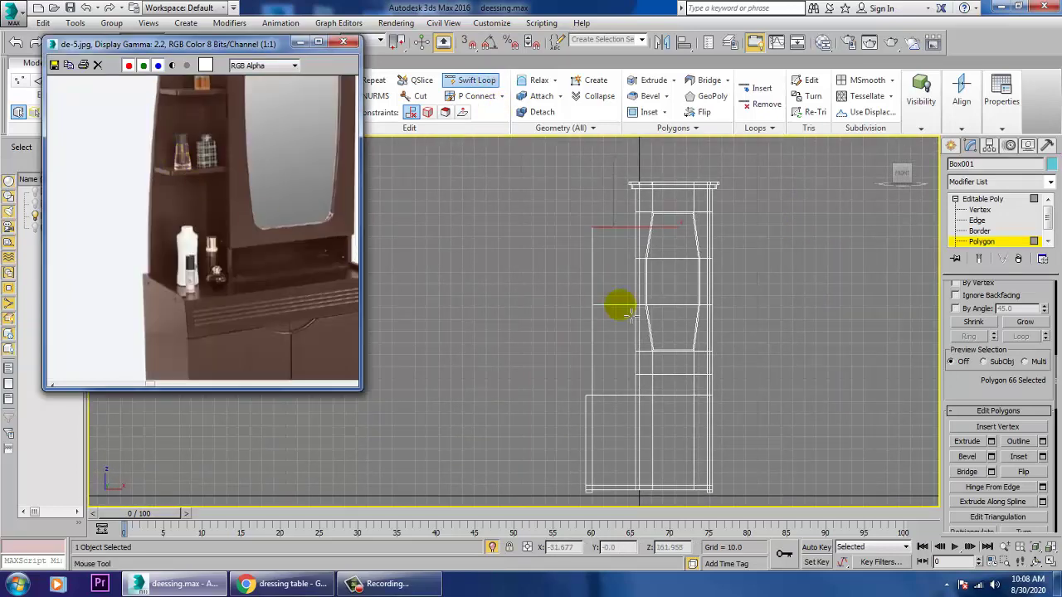
pyautogui.moveTo(664, 301); pyautogui.dragTo(678, 356, button='middle')
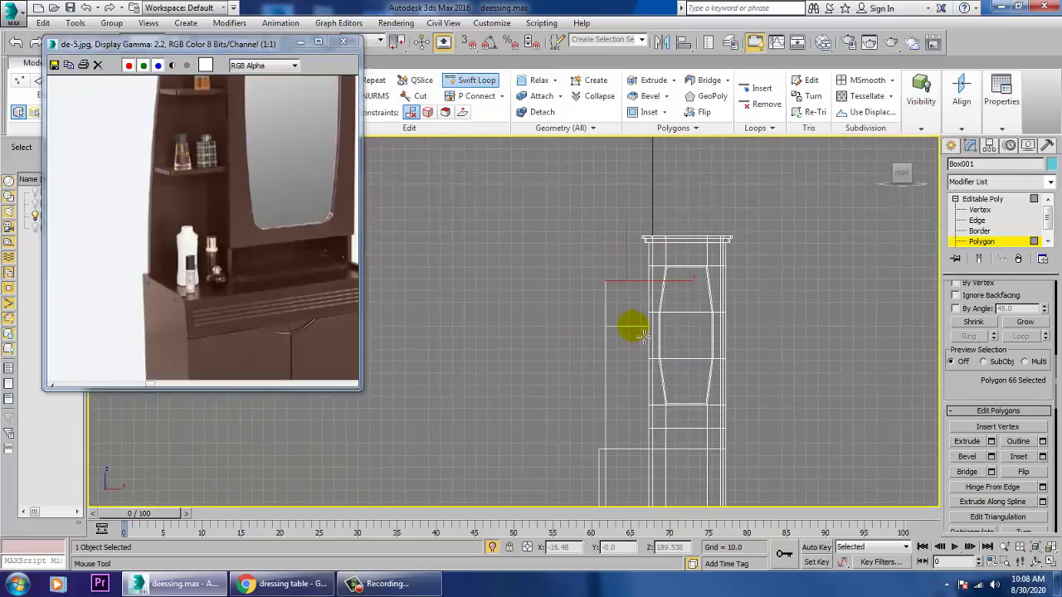
pyautogui.rightClick(643, 418)
# Step: Move the outer vertices of the shelf back panel horizontally so its side tapers inward at the top and bulges slightly at the middle
pyautogui.moveTo(442, 325); pyautogui.dragTo(456, 328, button='middle')
pyautogui.press('1')
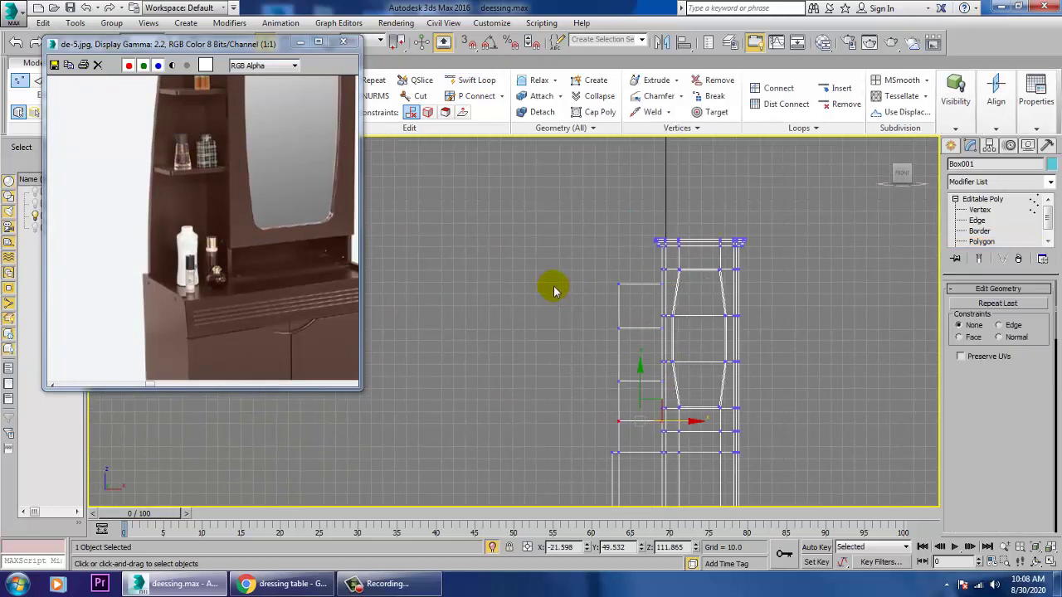
pyautogui.moveTo(561, 272); pyautogui.dragTo(624, 303)
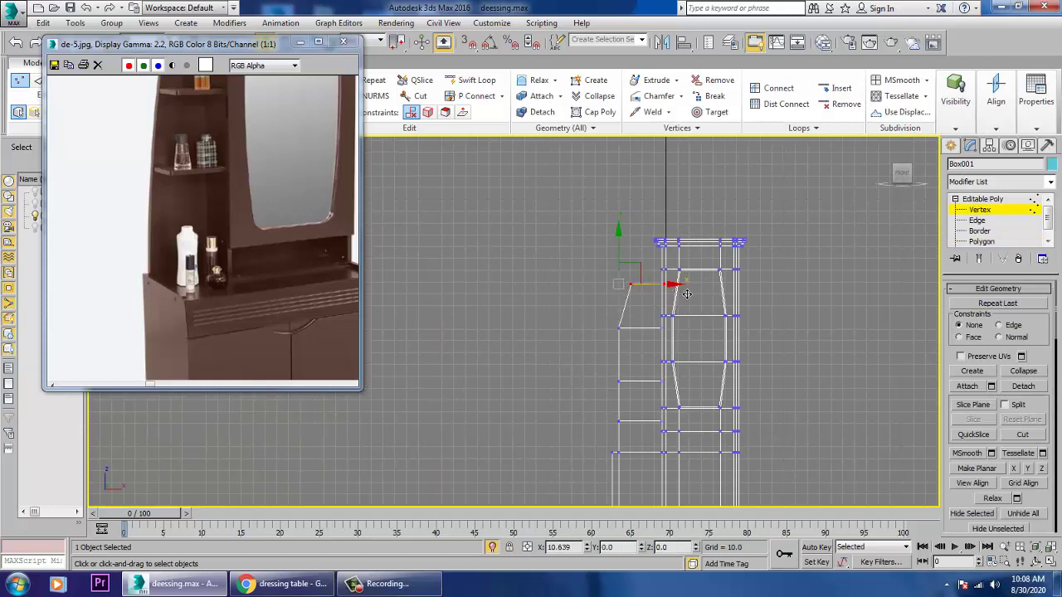
pyautogui.moveTo(687, 293); pyautogui.dragTo(690, 293)
pyautogui.moveTo(598, 320); pyautogui.dragTo(668, 340)
pyautogui.moveTo(240, 204)
pyautogui.mouseDown(button='middle')
pyautogui.moveTo(240, 322)
pyautogui.moveTo(232, 196)
pyautogui.mouseUp(button='middle')
pyautogui.moveTo(594, 366); pyautogui.dragTo(626, 403)
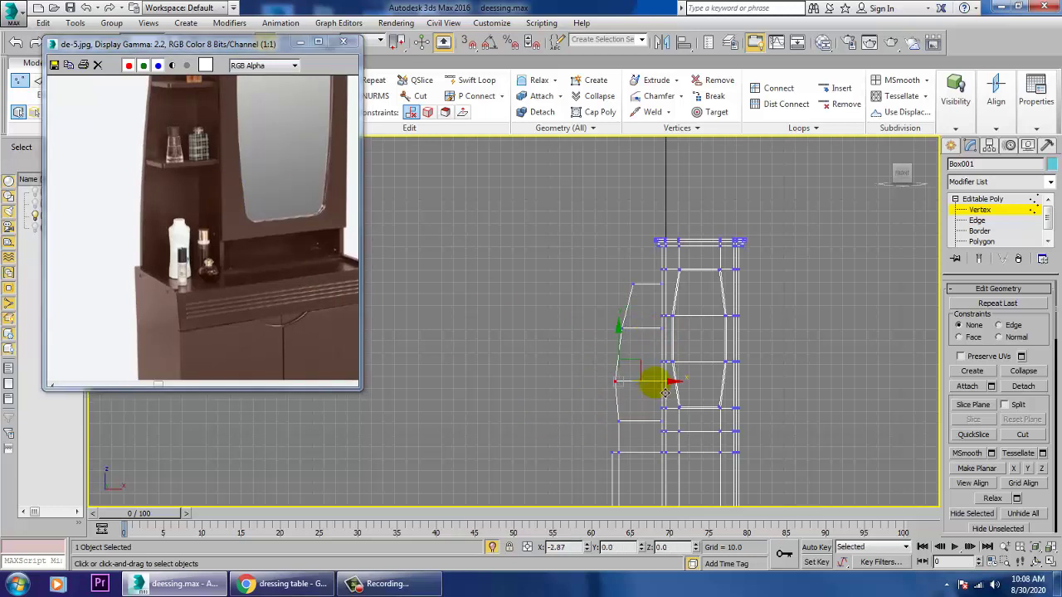
# Step: Round the upper outer corner of the shelf back panel by chamfering its edge 5.142 with 8 segments
pyautogui.moveTo(660, 323); pyautogui.dragTo(680, 363, button='middle')
pyautogui.scroll(4, 678, 360)
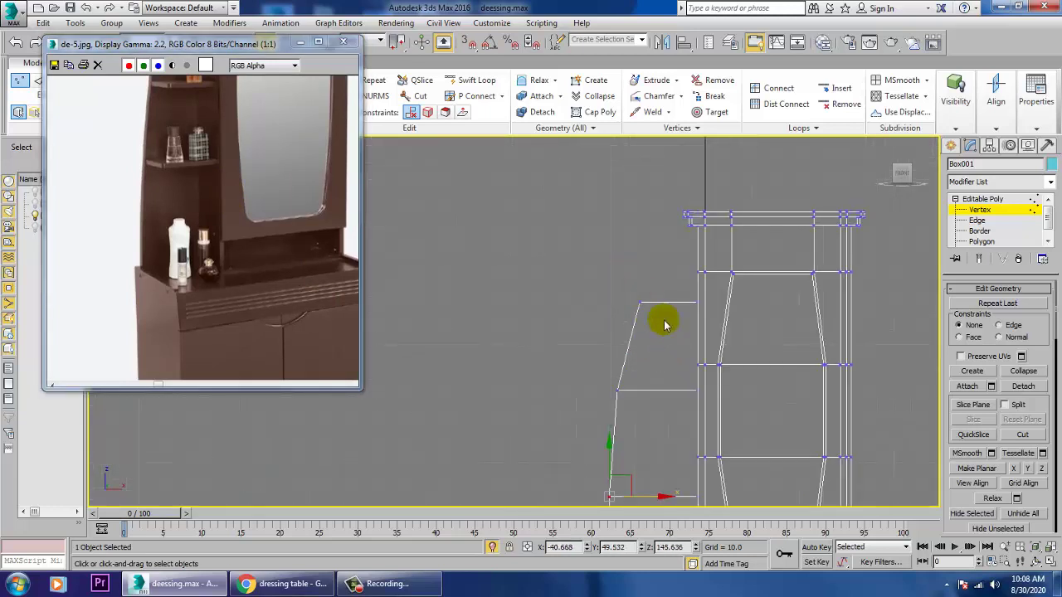
pyautogui.hotkey('alt', 'w')
pyautogui.rightClick(801, 444)
pyautogui.hotkey('alt', 'w')
pyautogui.keyDown('alt'); pyautogui.moveTo(806, 451); pyautogui.dragTo(680, 390, button='middle'); pyautogui.keyUp('alt')
pyautogui.scroll(3, 666, 340)
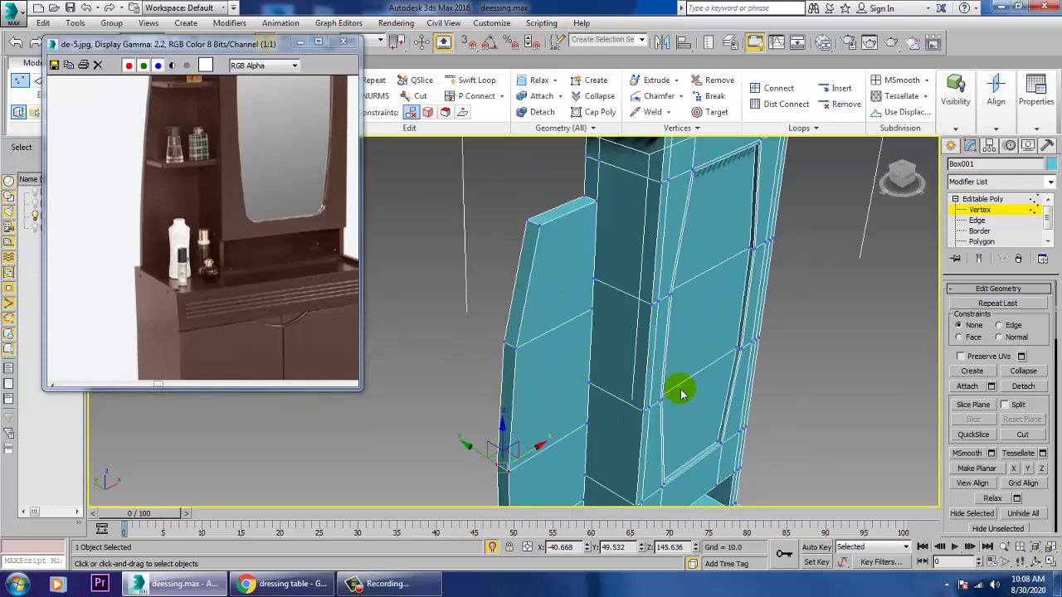
pyautogui.press('2')
pyautogui.moveTo(631, 360); pyautogui.dragTo(668, 422, button='middle')
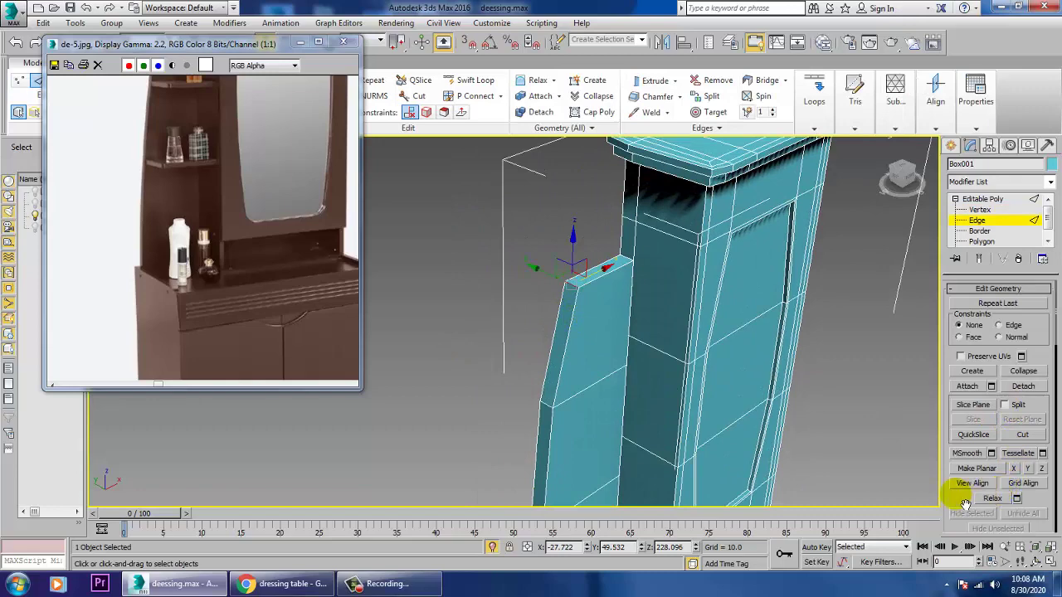
pyautogui.moveTo(957, 496); pyautogui.dragTo(926, 39)
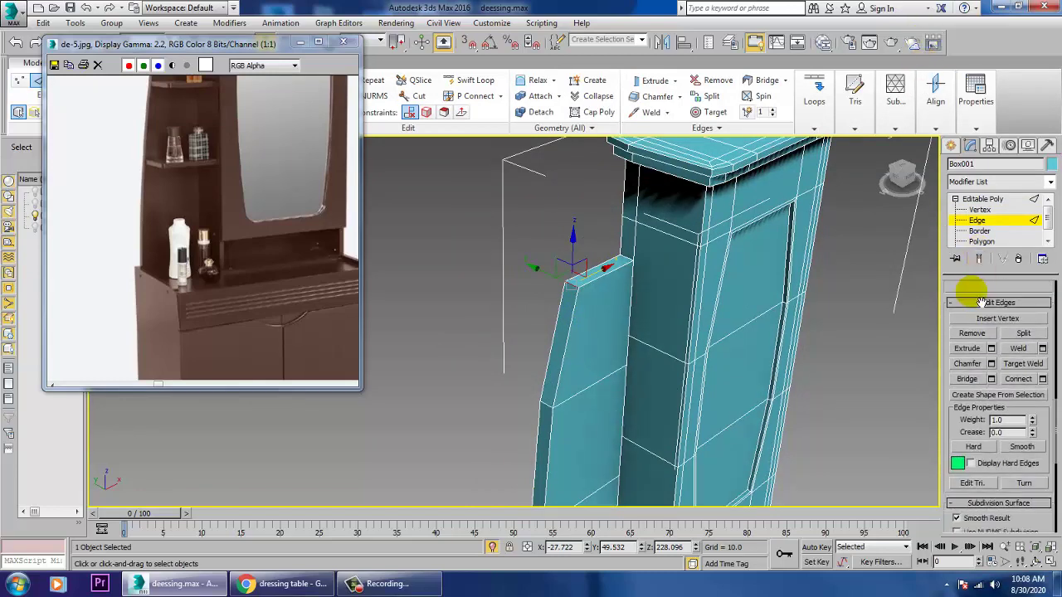
pyautogui.click(992, 364)
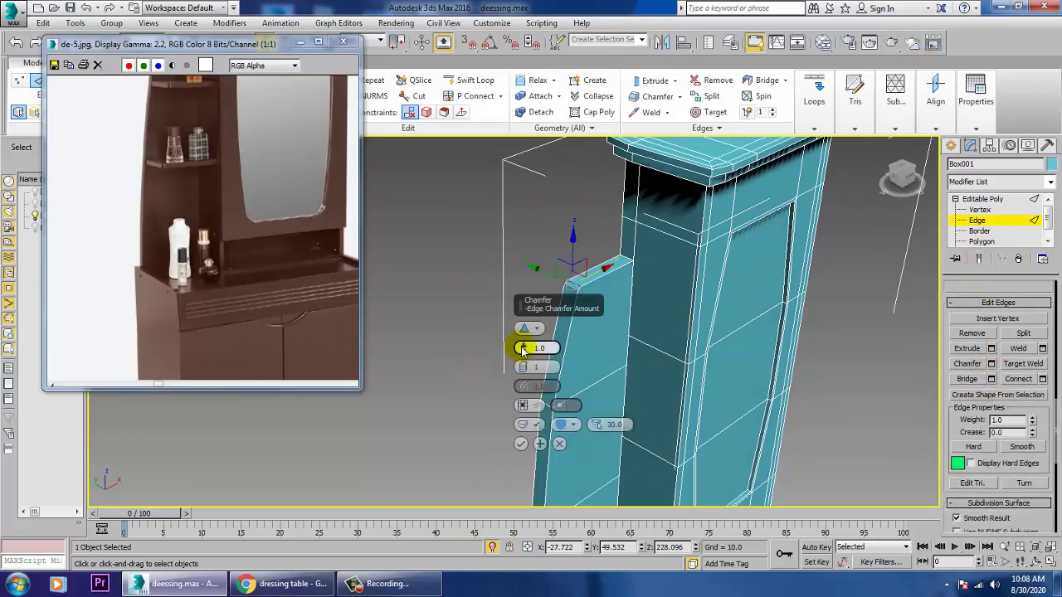
pyautogui.moveTo(523, 328); pyautogui.dragTo(523, 325)
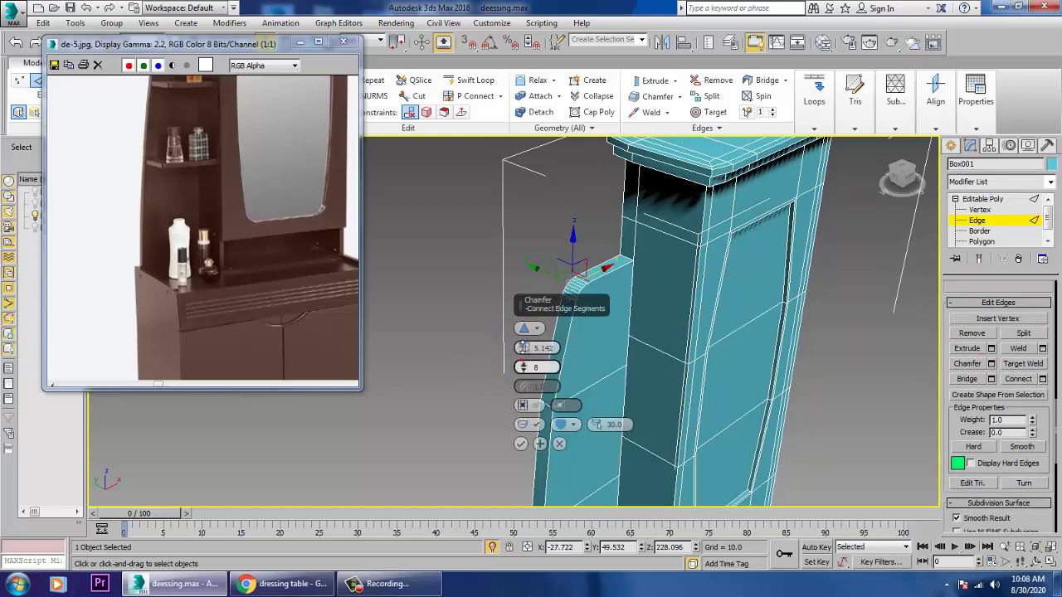
pyautogui.click(520, 443)
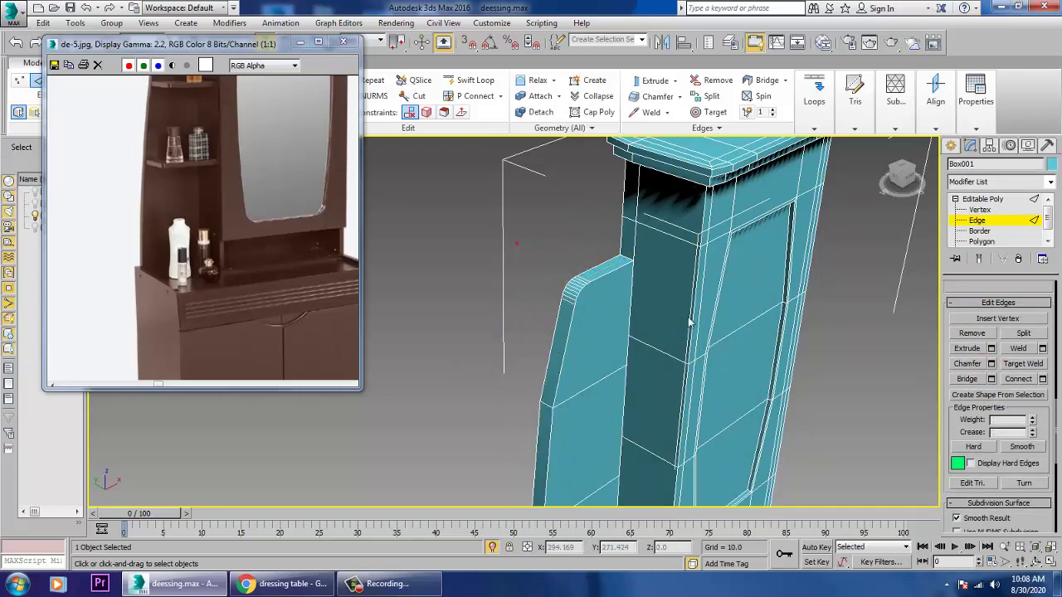
# Step: Add a horizontal Swift Loop just beneath the uppermost shelf line on the back panel, checking the shelf positions in the reference image
pyautogui.scroll(-4, 689, 323)
pyautogui.keyDown('alt'); pyautogui.moveTo(798, 339); pyautogui.dragTo(778, 382, button='middle'); pyautogui.keyUp('alt')
pyautogui.moveTo(268, 266); pyautogui.dragTo(275, 339, button='middle')
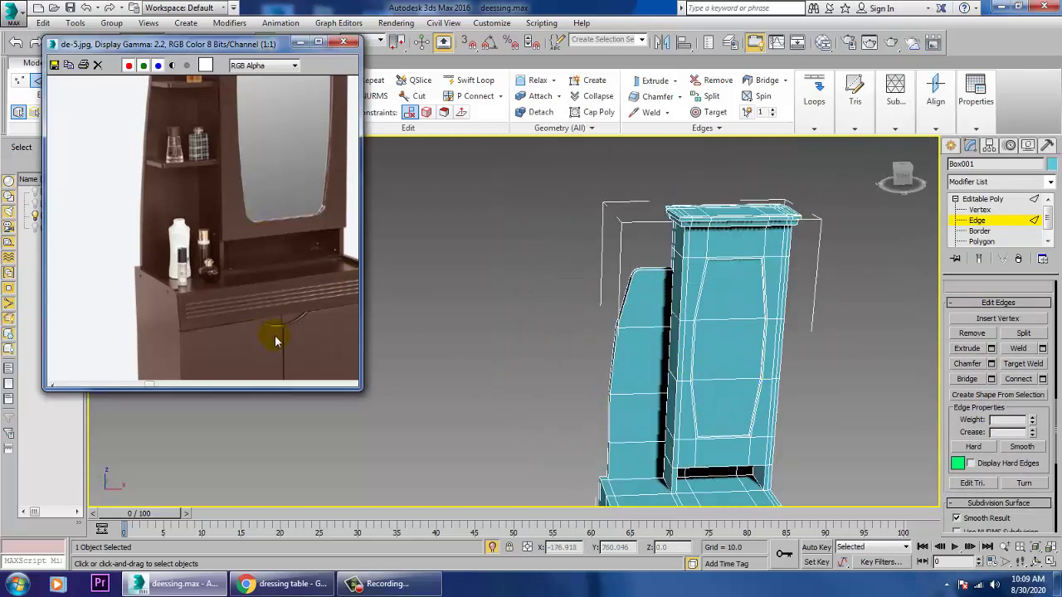
pyautogui.keyDown('alt'); pyautogui.moveTo(734, 372); pyautogui.dragTo(740, 407, button='middle'); pyautogui.keyUp('alt')
pyautogui.scroll(3, 694, 423)
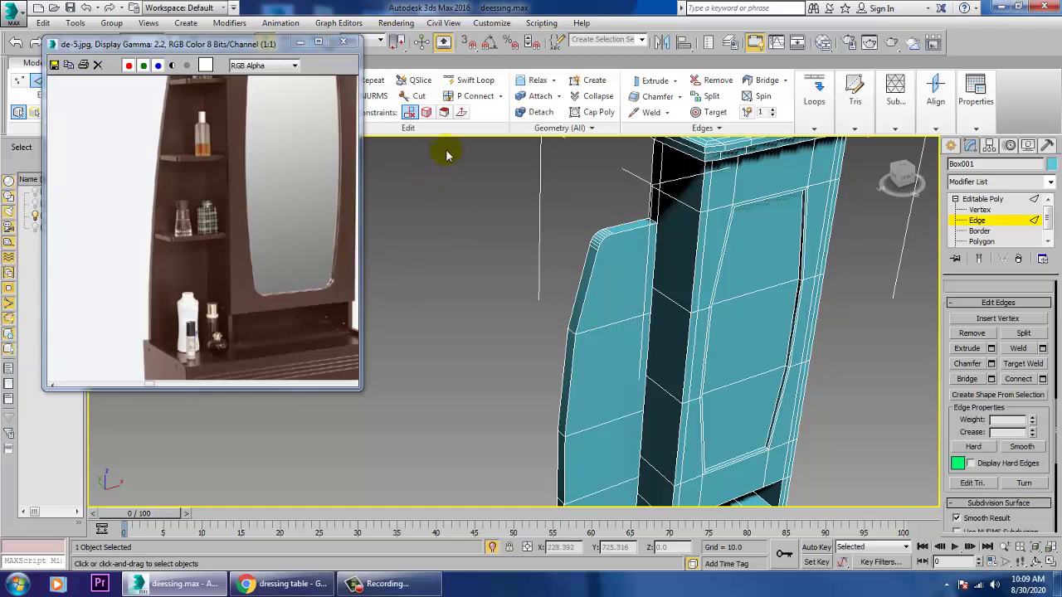
pyautogui.click(475, 82)
pyautogui.keyDown('alt'); pyautogui.moveTo(678, 384); pyautogui.dragTo(656, 356, button='middle'); pyautogui.keyUp('alt')
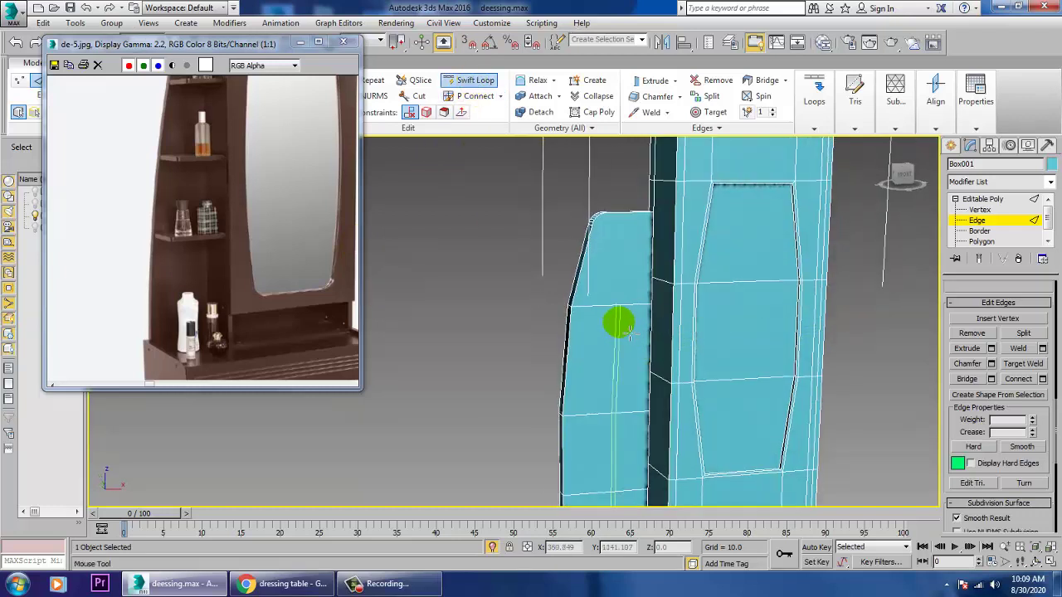
pyautogui.moveTo(325, 279); pyautogui.dragTo(331, 342, button='middle')
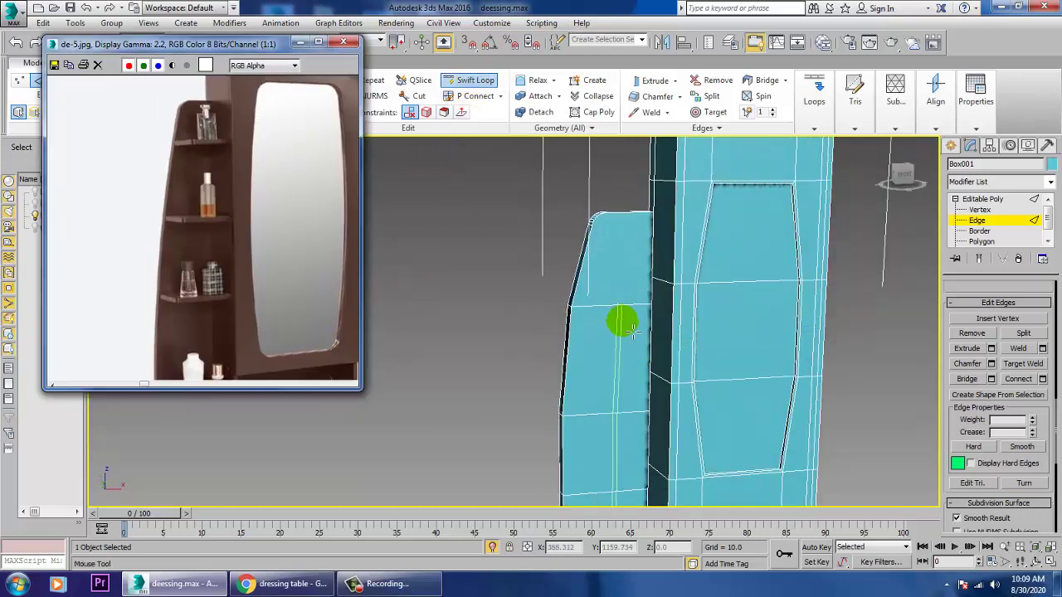
pyautogui.click(574, 317)
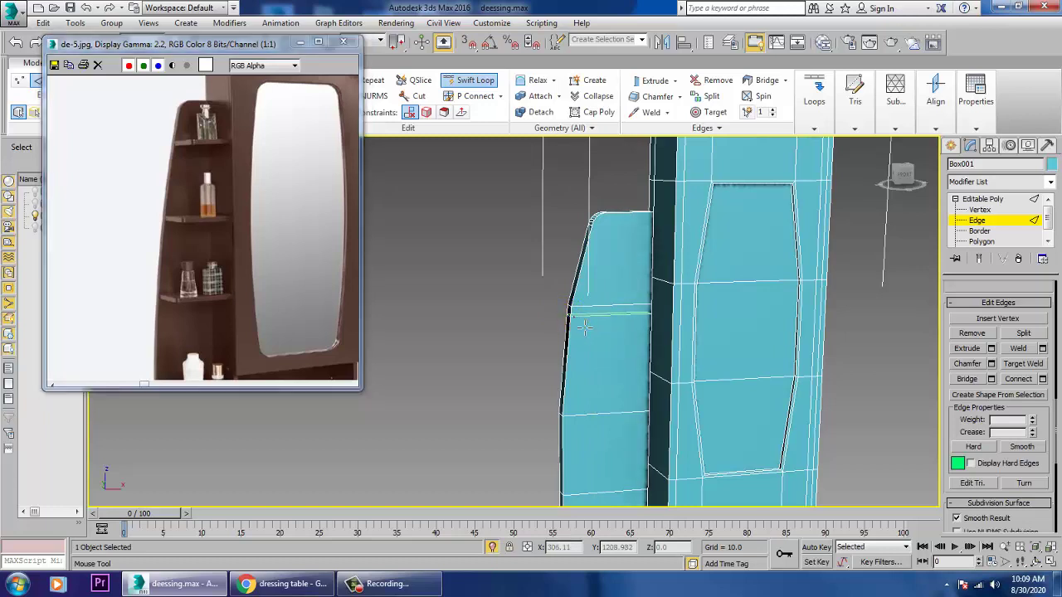
# Step: Add two closely spaced Swift Loops above the panel's middle shelf line and one just beneath the lowest line for the remaining shelf strips
pyautogui.keyDown('alt'); pyautogui.moveTo(622, 374); pyautogui.dragTo(614, 349, button='middle'); pyautogui.keyUp('alt')
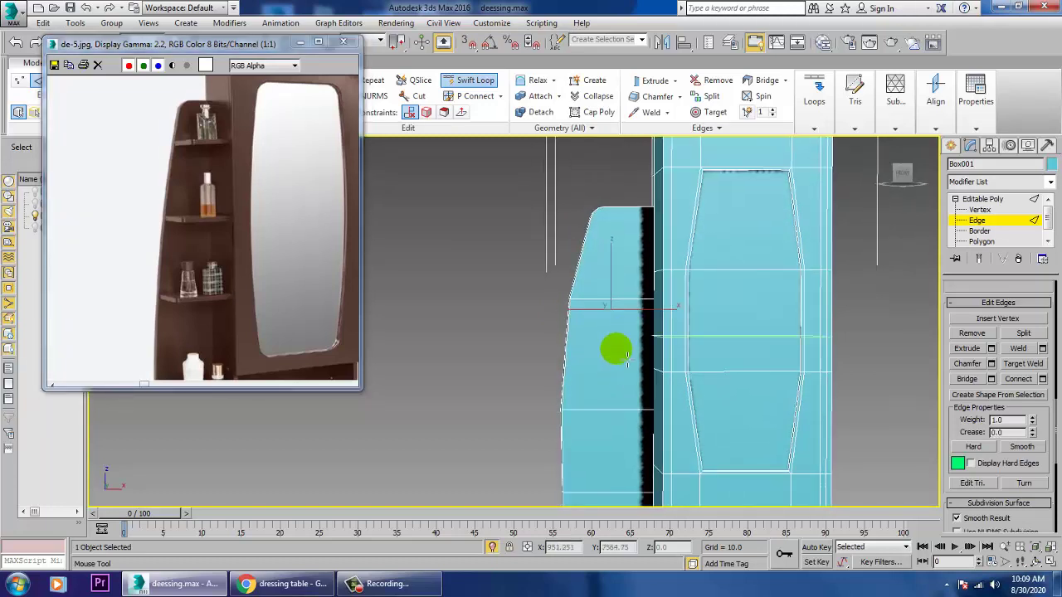
pyautogui.click(570, 389)
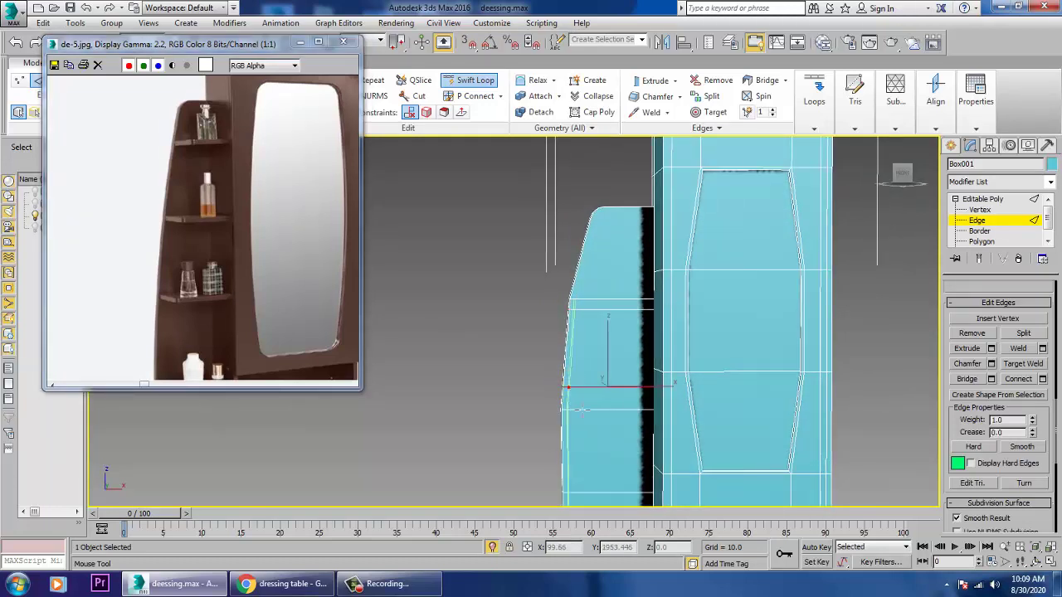
pyautogui.keyDown('alt'); pyautogui.moveTo(573, 391); pyautogui.dragTo(598, 422, button='middle'); pyautogui.keyUp('alt')
pyautogui.scroll(4, 598, 423)
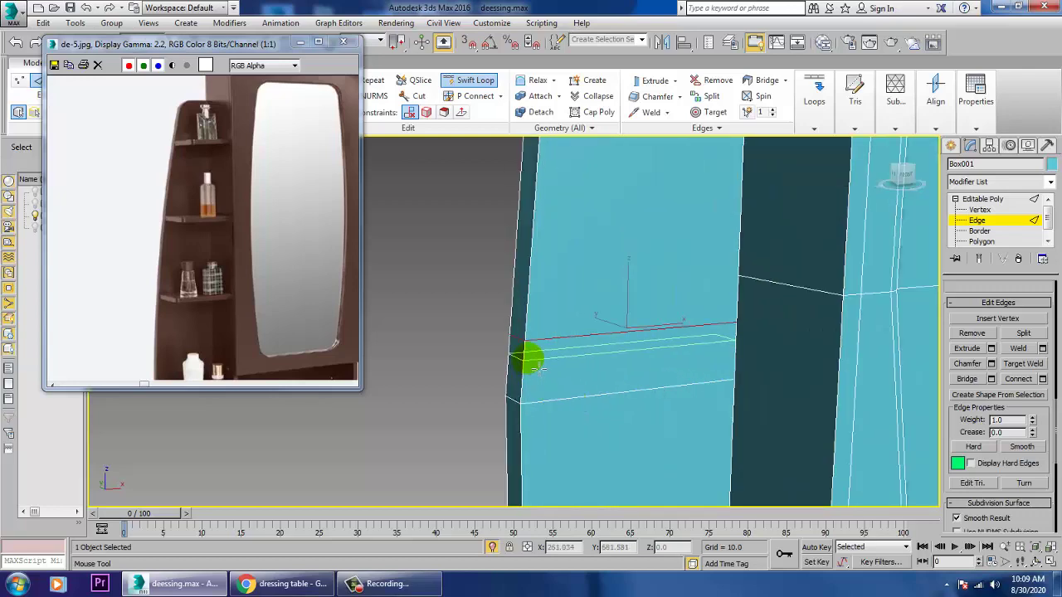
pyautogui.click(542, 369)
pyautogui.moveTo(599, 421); pyautogui.dragTo(629, 225, button='middle')
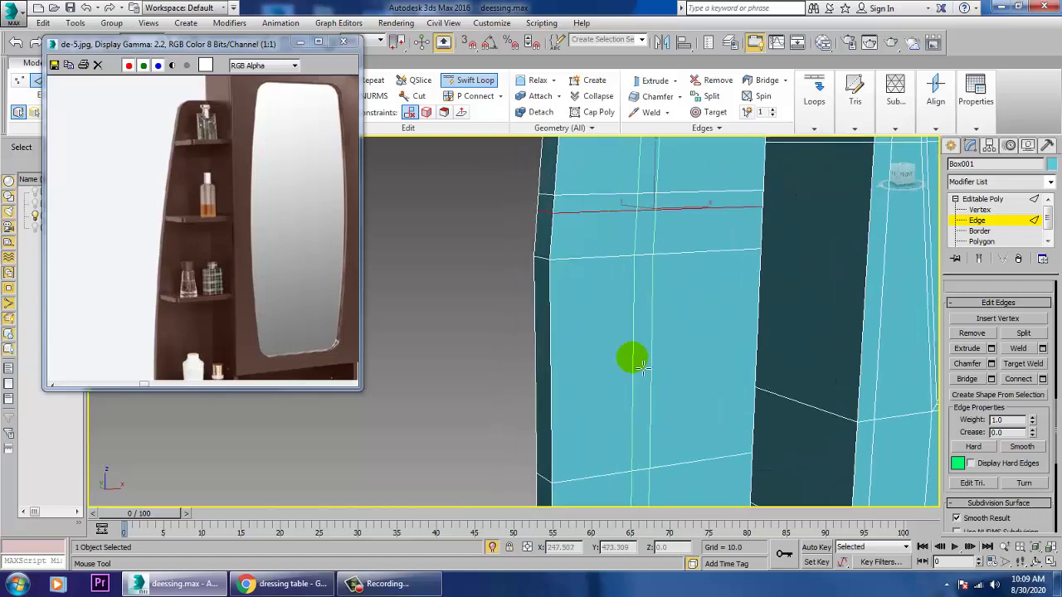
pyautogui.scroll(-4, 625, 336)
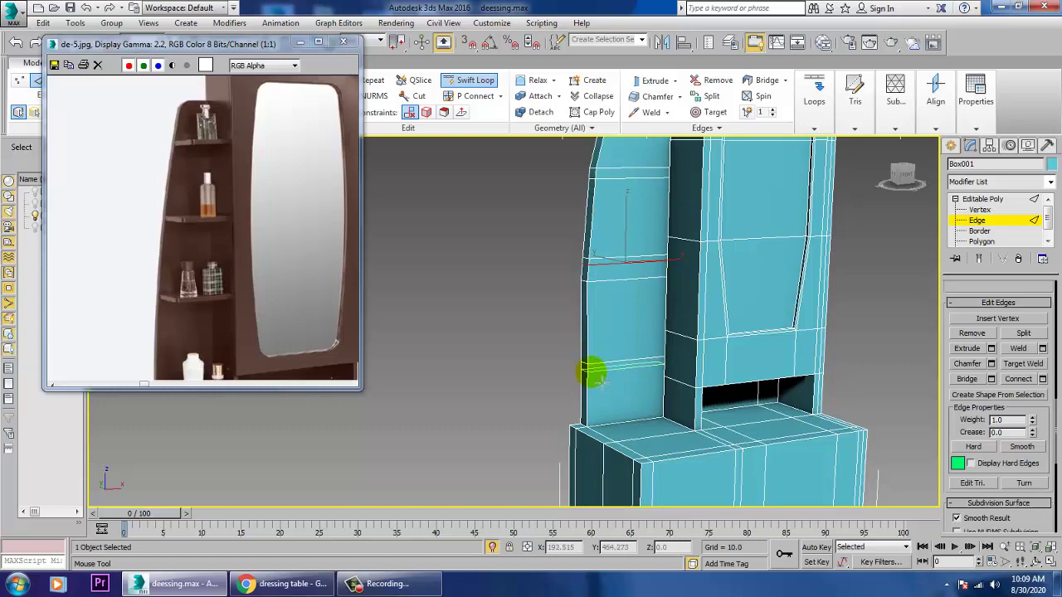
pyautogui.click(591, 372)
pyautogui.keyDown('alt'); pyautogui.moveTo(628, 342); pyautogui.dragTo(683, 429, button='middle'); pyautogui.keyUp('alt')
pyautogui.rightClick(682, 372)
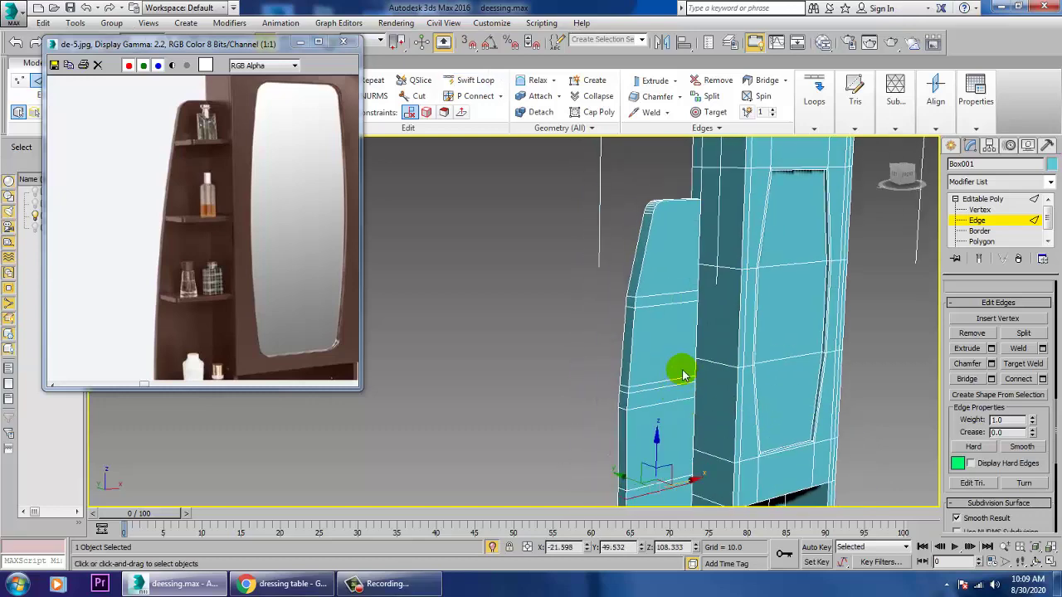
# Step: Select the three thin strips on the shelf back panel and extrude them forward 22.427 as shelves
pyautogui.press('4')
pyautogui.click(656, 301)
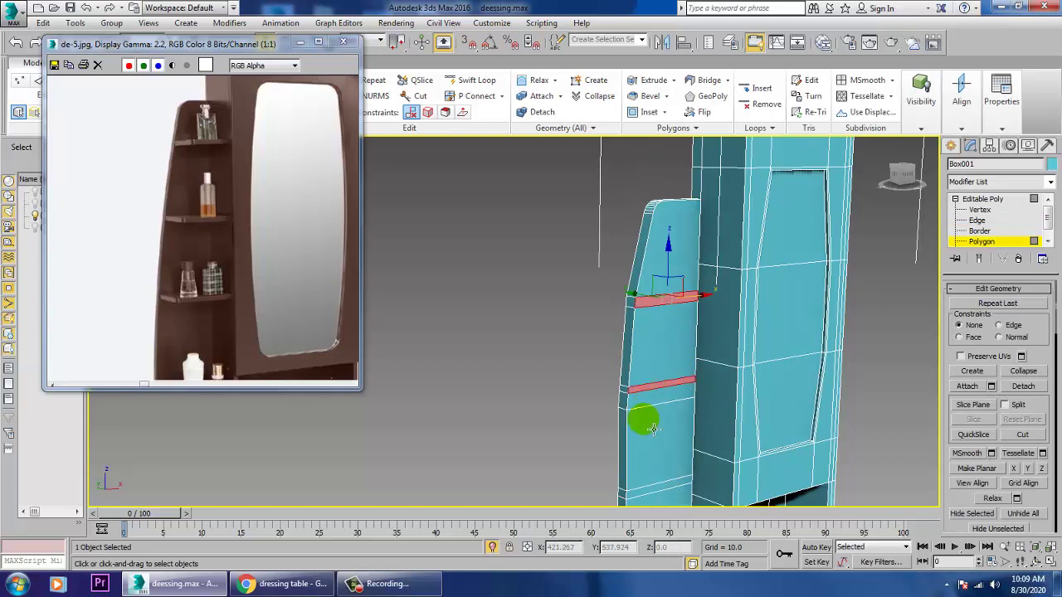
pyautogui.keyDown('ctrl'); pyautogui.click(660, 487); pyautogui.keyUp('ctrl')
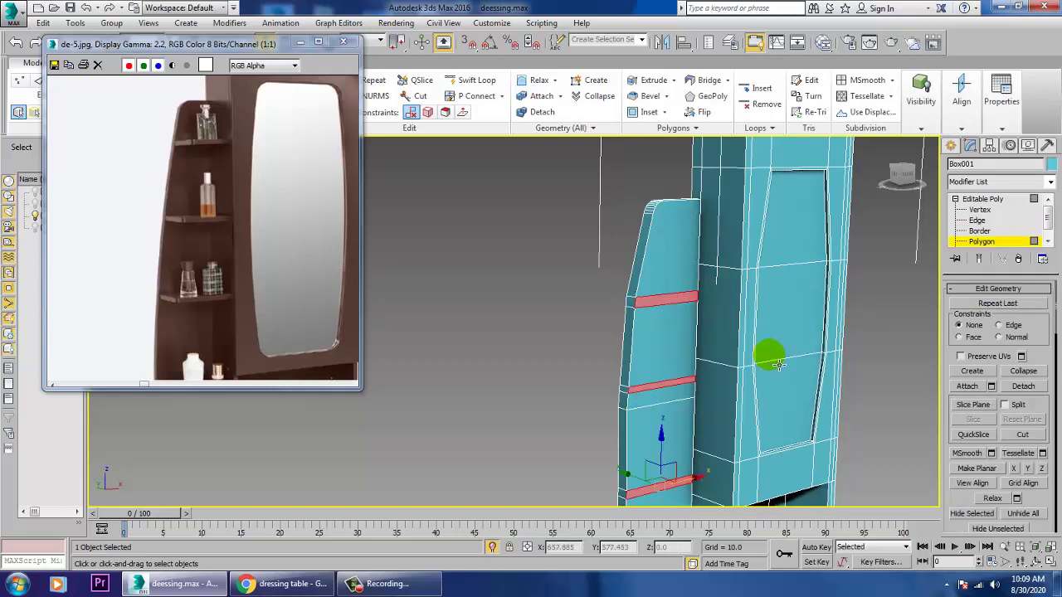
pyautogui.moveTo(1037, 494); pyautogui.dragTo(1022, 65)
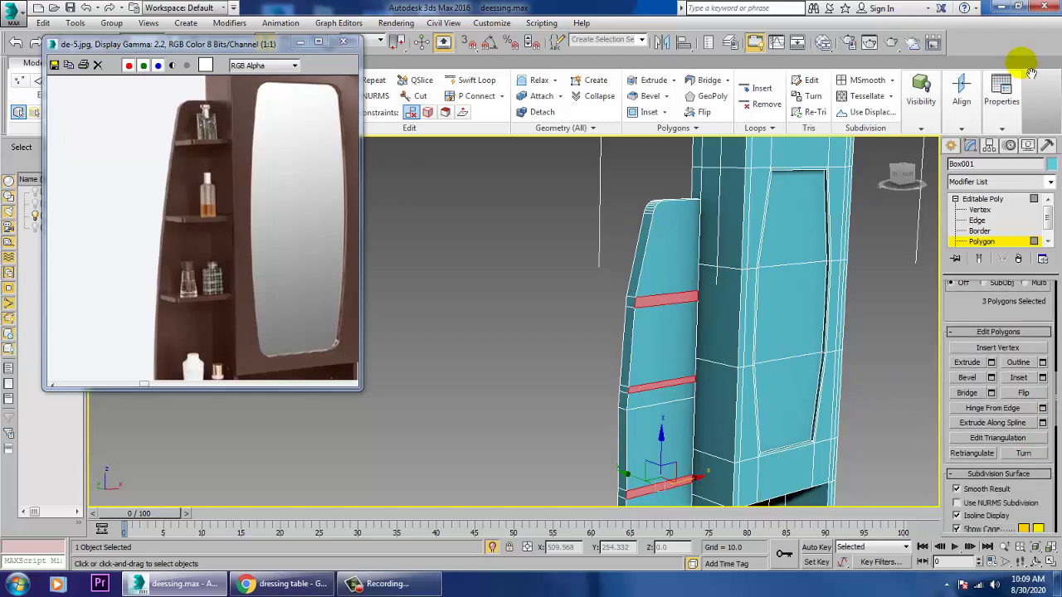
pyautogui.click(993, 364)
pyautogui.moveTo(523, 351); pyautogui.dragTo(634, 378)
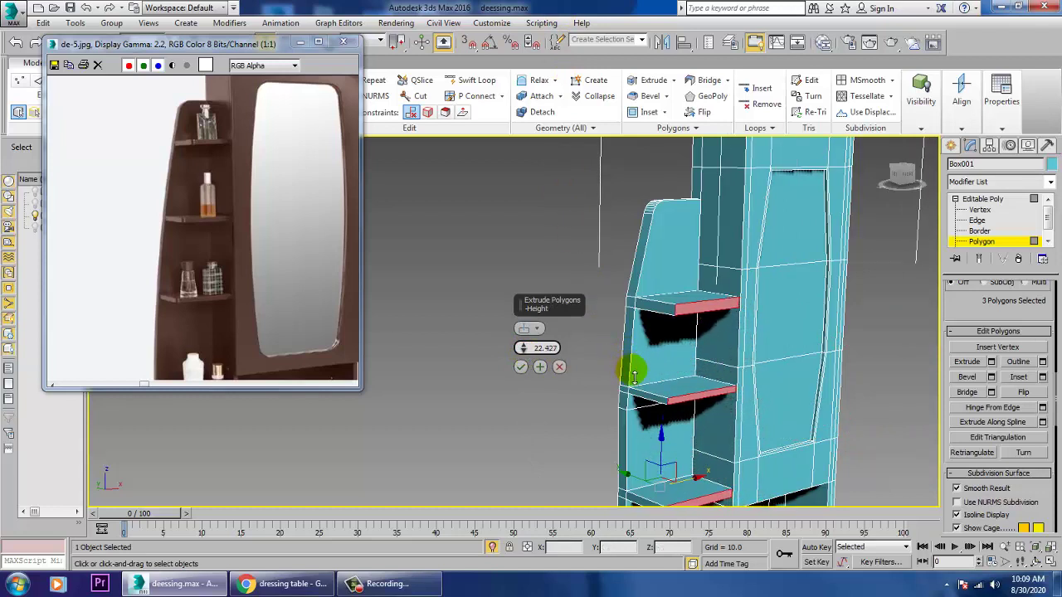
pyautogui.click(521, 367)
# Step: Thin the top shelf by raising its lower vertices to Z 188.122 in the front view
pyautogui.hotkey('alt', 'w')
pyautogui.rightClick(829, 275)
pyautogui.hotkey('alt', 'w')
pyautogui.moveTo(738, 383); pyautogui.dragTo(746, 287, button='middle')
pyautogui.scroll(4, 745, 287)
pyautogui.press('1')
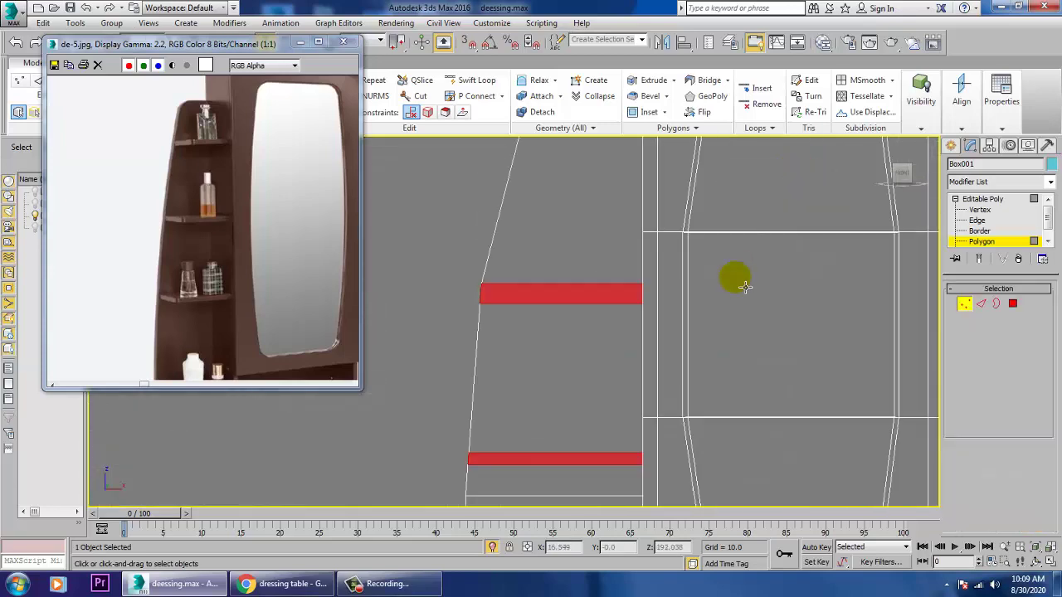
pyautogui.press('1')
pyautogui.moveTo(701, 301); pyautogui.dragTo(701, 302)
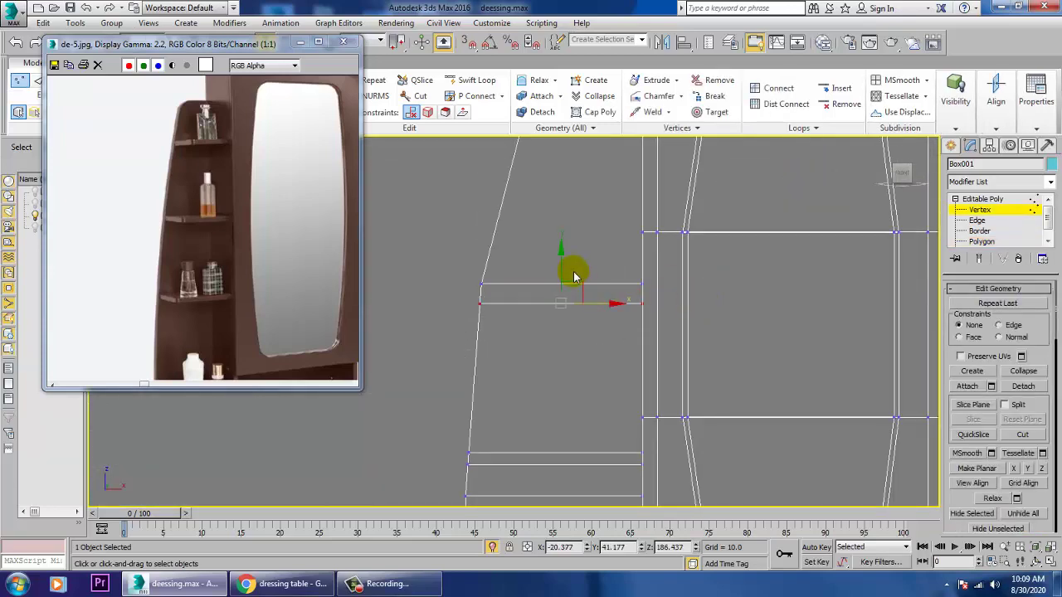
pyautogui.moveTo(575, 271); pyautogui.dragTo(571, 261)
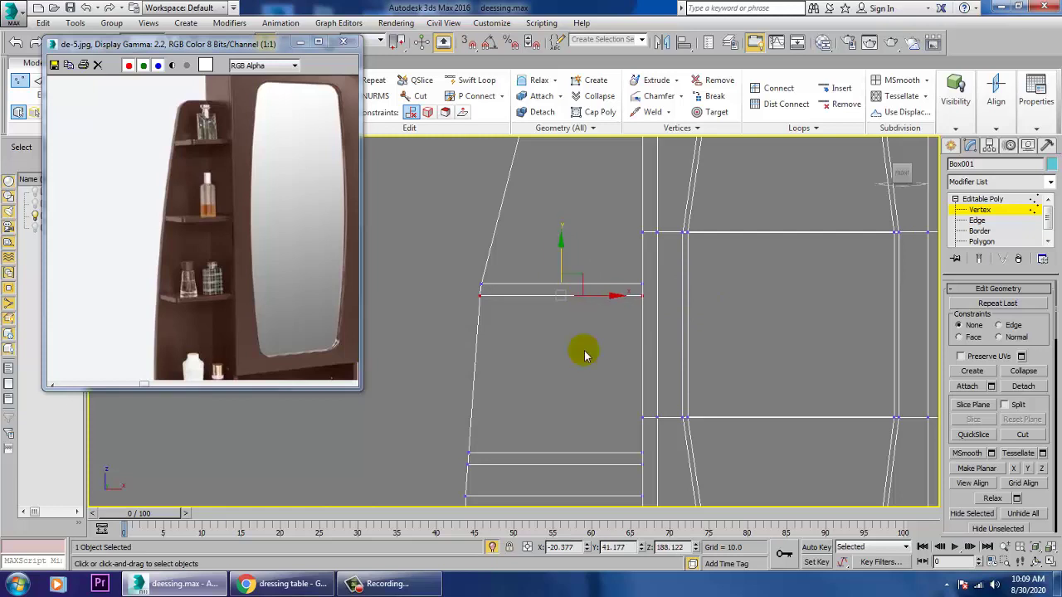
# Step: Leave vertex editing of the dressing table and end its isolation
pyautogui.scroll(-2, 591, 360)
pyautogui.moveTo(592, 360); pyautogui.dragTo(608, 203, button='middle')
pyautogui.hotkey('alt', 'w')
pyautogui.keyDown('alt'); pyautogui.moveTo(853, 448); pyautogui.dragTo(826, 425, button='middle'); pyautogui.keyUp('alt')
pyautogui.scroll(-1, 336, 274)
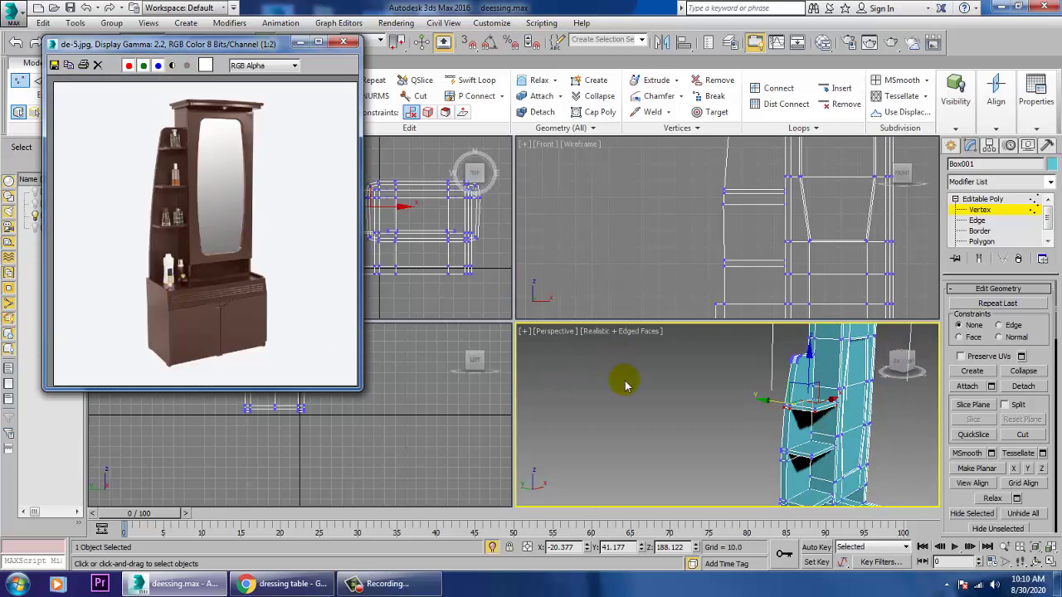
pyautogui.hotkey('alt', 'w')
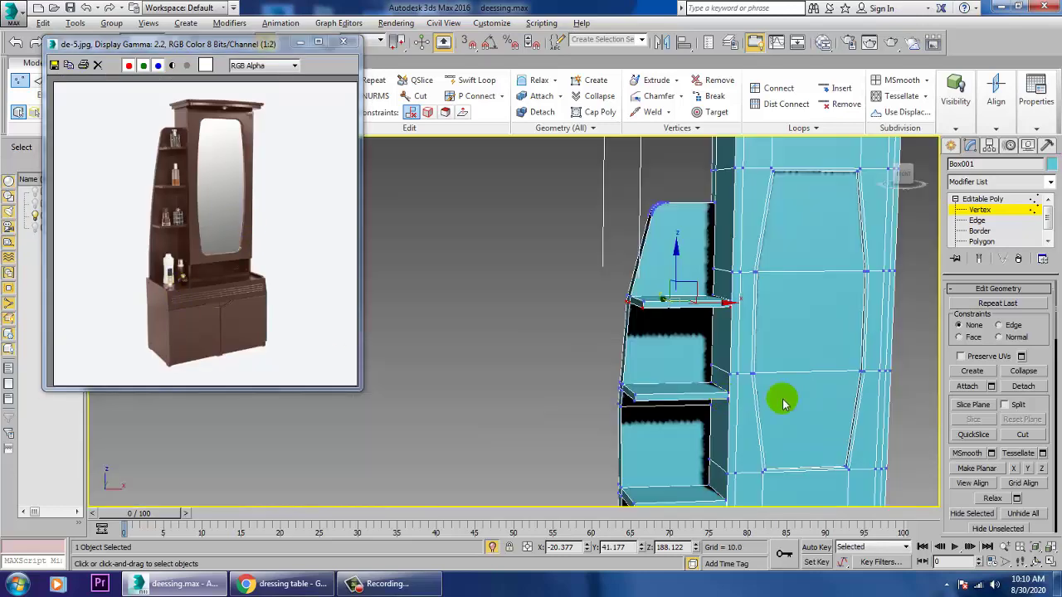
pyautogui.scroll(-7, 593, 308)
pyautogui.moveTo(782, 404); pyautogui.dragTo(634, 355, button='middle')
pyautogui.scroll(2, 621, 351)
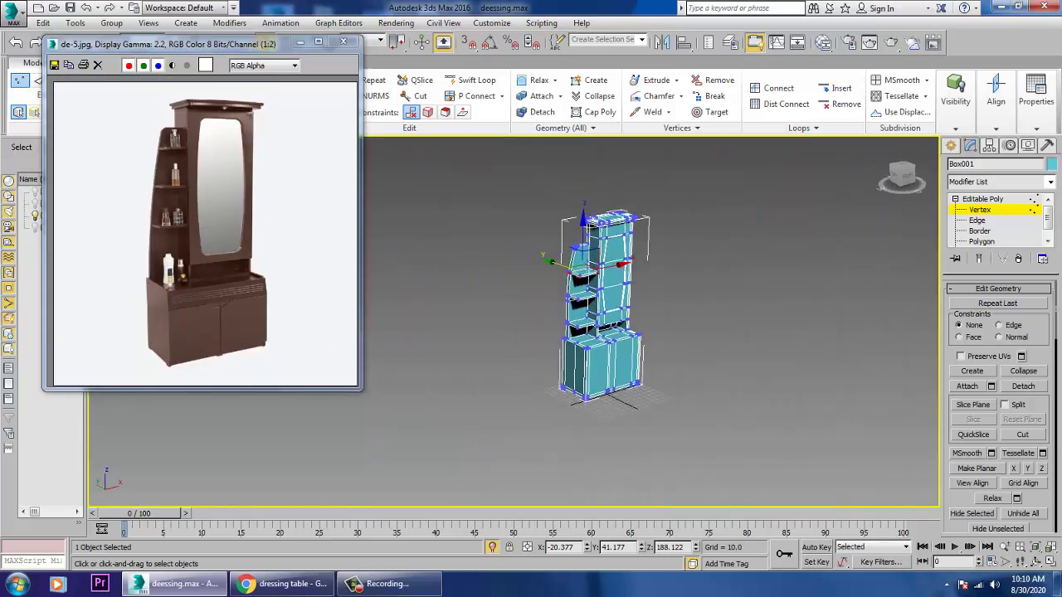
pyautogui.click(977, 199)
pyautogui.rightClick(749, 252)
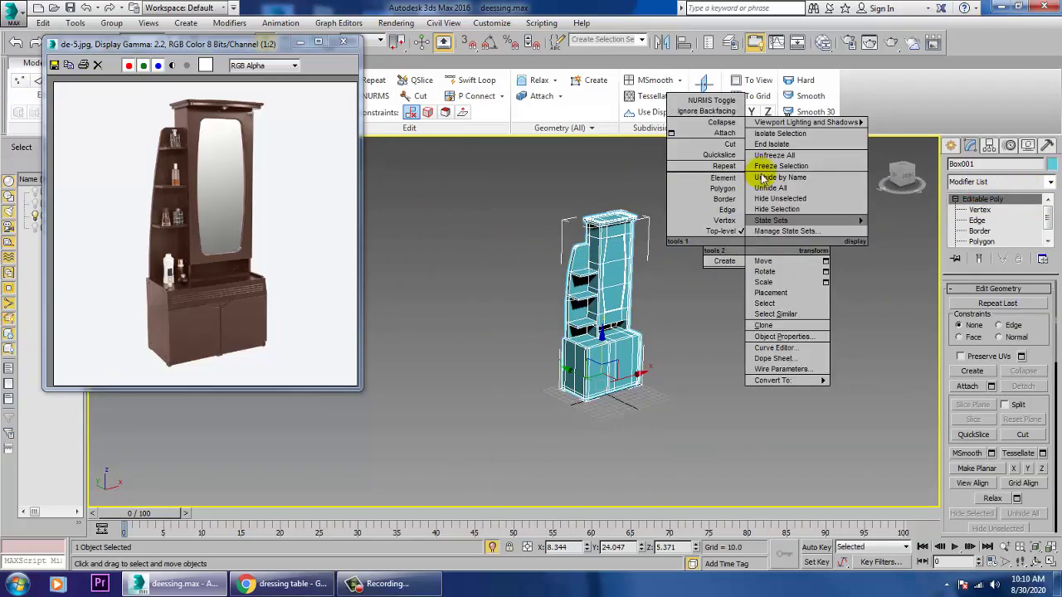
pyautogui.click(788, 147)
# Step: Examine the dressing table's cabinet, side shelves, mirror and stepped top from several angles against the reference image
pyautogui.keyDown('alt'); pyautogui.moveTo(745, 231); pyautogui.dragTo(762, 283, button='middle'); pyautogui.keyUp('alt')
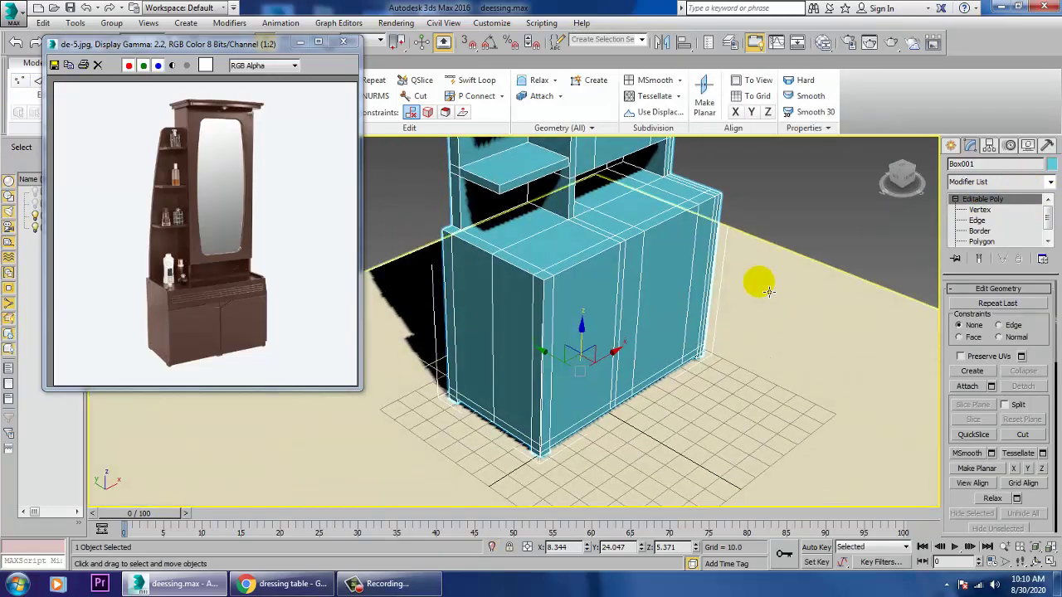
pyautogui.scroll(-5, 762, 283)
pyautogui.moveTo(759, 365); pyautogui.dragTo(755, 400, button='middle')
pyautogui.keyDown('alt'); pyautogui.moveTo(720, 342); pyautogui.dragTo(717, 333, button='middle'); pyautogui.keyUp('alt')
pyautogui.moveTo(741, 273); pyautogui.dragTo(714, 352, button='middle')
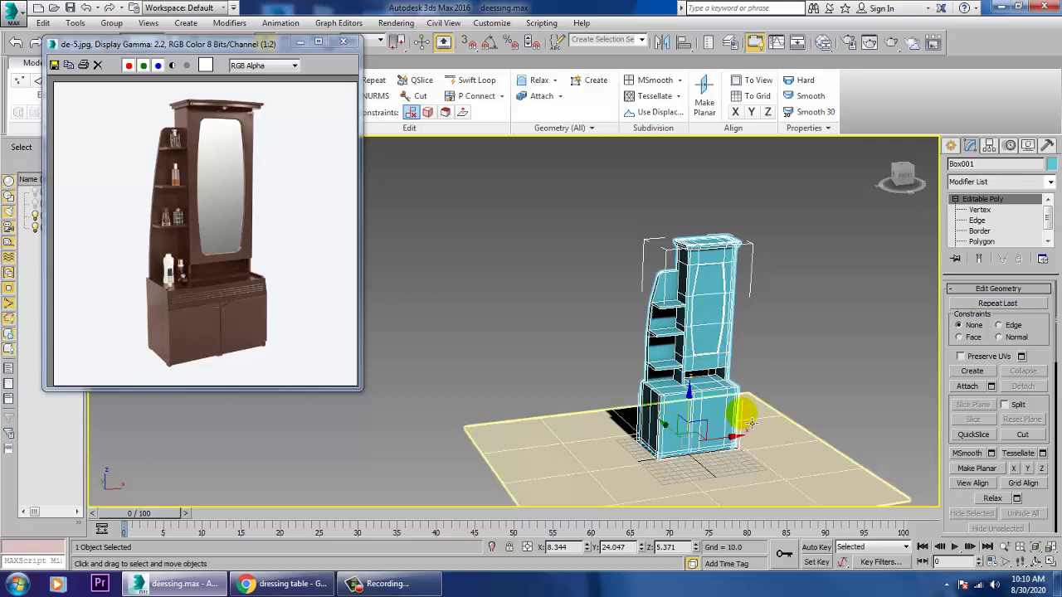
pyautogui.keyDown('alt'); pyautogui.moveTo(746, 290); pyautogui.dragTo(764, 241, button='middle'); pyautogui.keyUp('alt')
pyautogui.scroll(5, 783, 247)
pyautogui.moveTo(655, 240); pyautogui.dragTo(721, 225, button='middle')
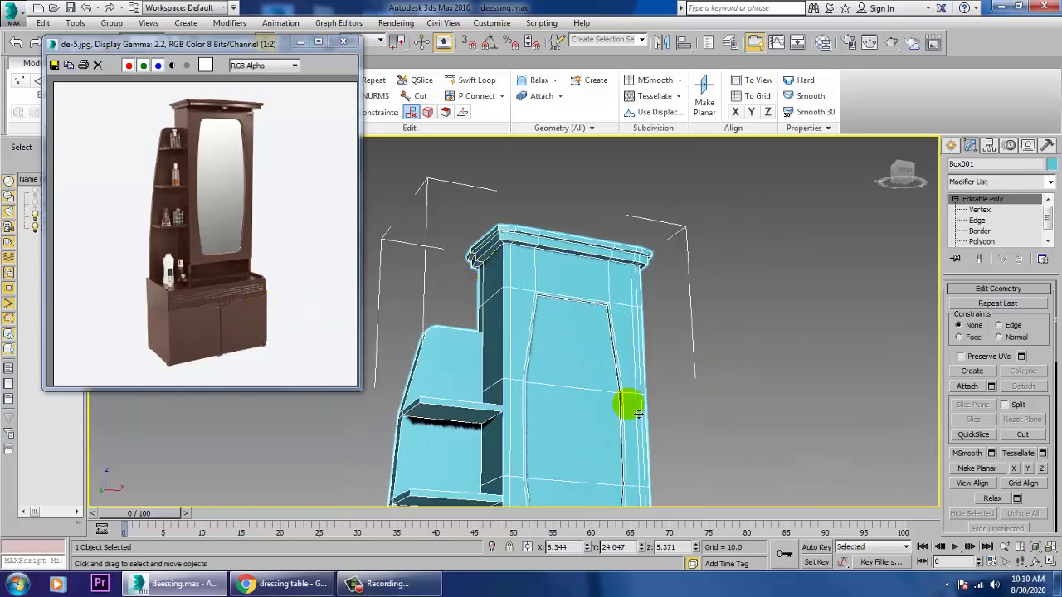
# Step: Examine the cabinet top's raised side edge in the enlarged reference image and the matching area of the model
pyautogui.keyDown('alt'); pyautogui.moveTo(732, 406); pyautogui.dragTo(724, 488, button='middle'); pyautogui.keyUp('alt')
pyautogui.click(166, 282)
pyautogui.scroll(1, 195, 306)
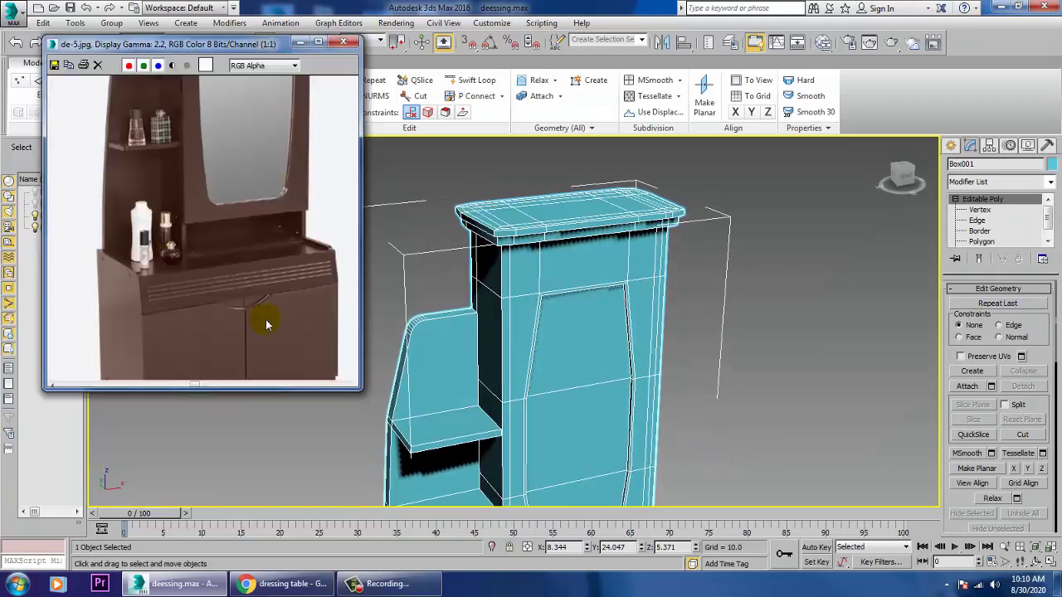
pyautogui.scroll(3, 714, 389)
pyautogui.moveTo(718, 405); pyautogui.dragTo(671, 79, button='middle')
pyautogui.moveTo(627, 370); pyautogui.dragTo(643, 284, button='middle')
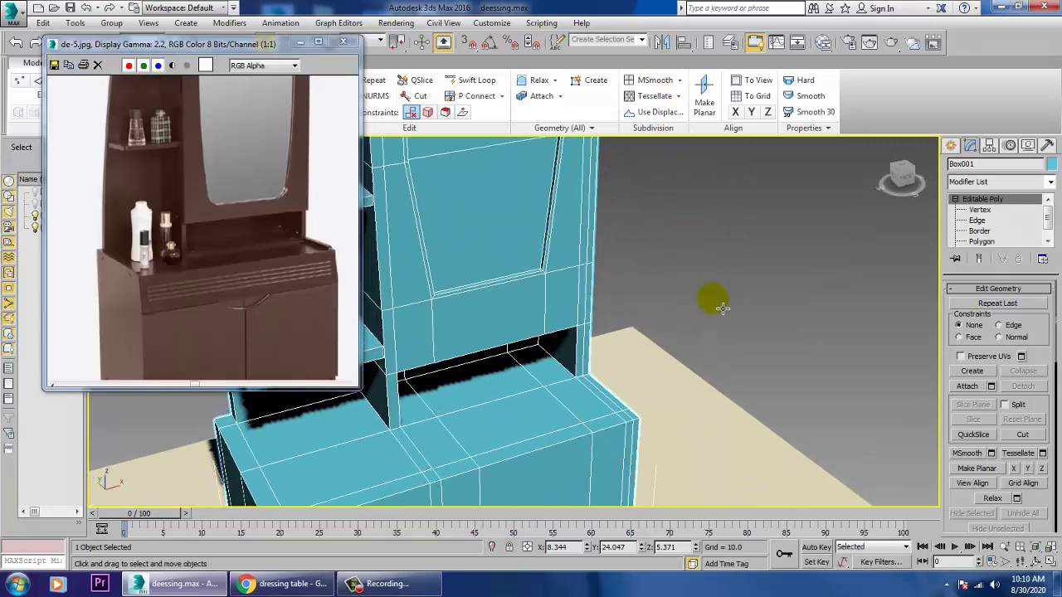
# Step: Select the narrow polygons along the right end of the cabinet top and extrude them up about 2.2 as a low rim
pyautogui.click(988, 242)
pyautogui.click(622, 408)
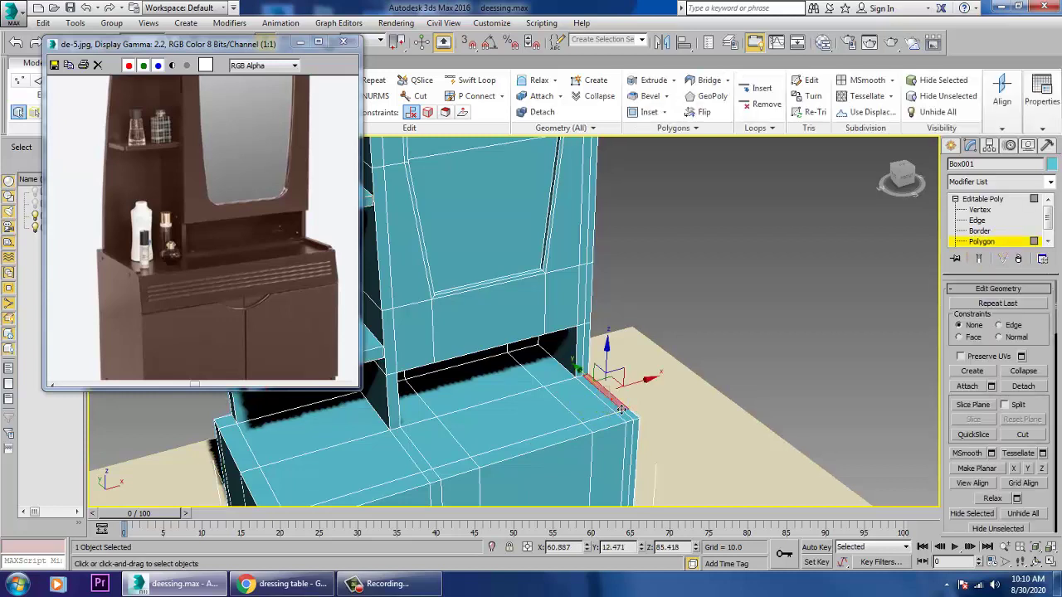
pyautogui.keyDown('ctrl'); pyautogui.click(615, 410); pyautogui.keyUp('ctrl')
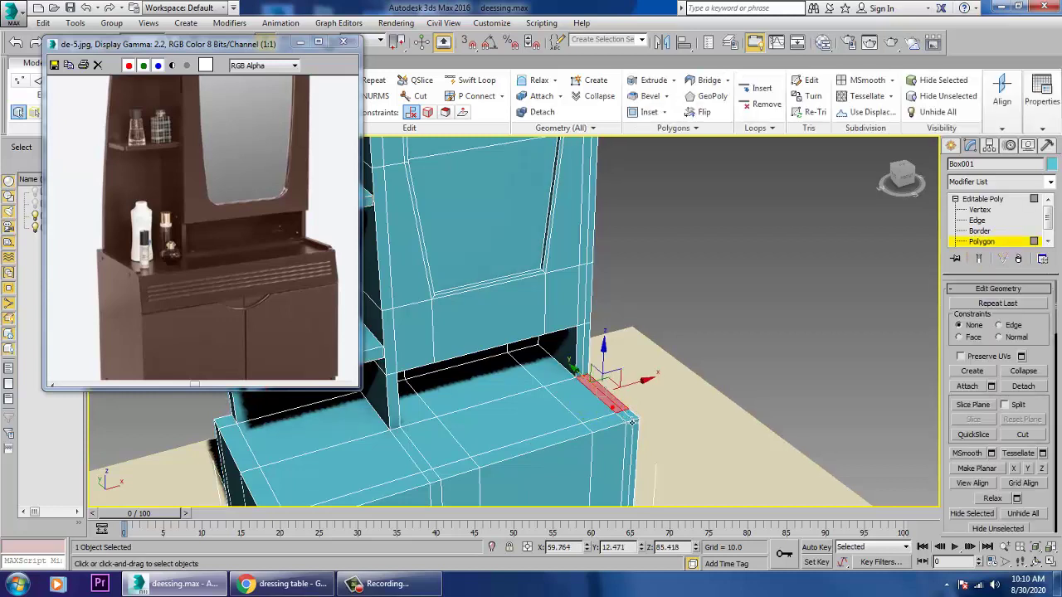
pyautogui.keyDown('ctrl'); pyautogui.click(633, 417); pyautogui.keyUp('ctrl')
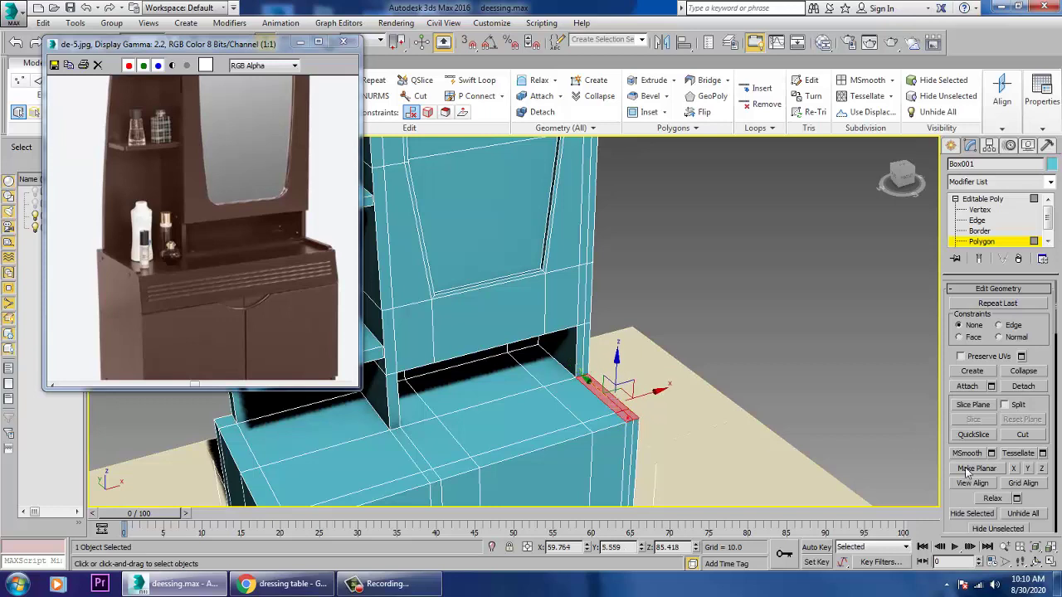
pyautogui.moveTo(969, 512); pyautogui.dragTo(950, 66)
pyautogui.click(990, 338)
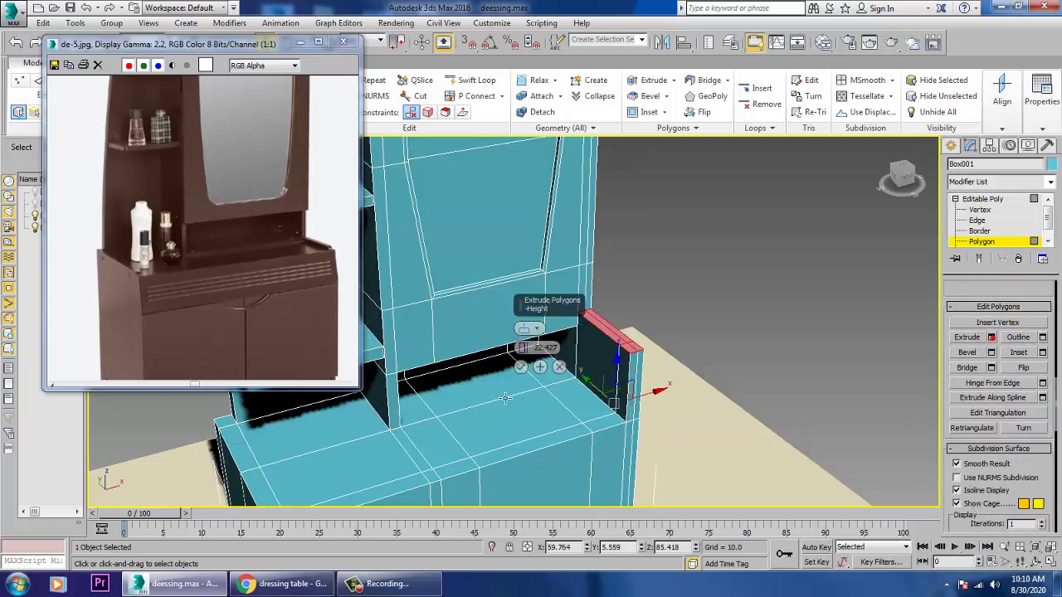
pyautogui.moveTo(524, 348); pyautogui.dragTo(560, 454)
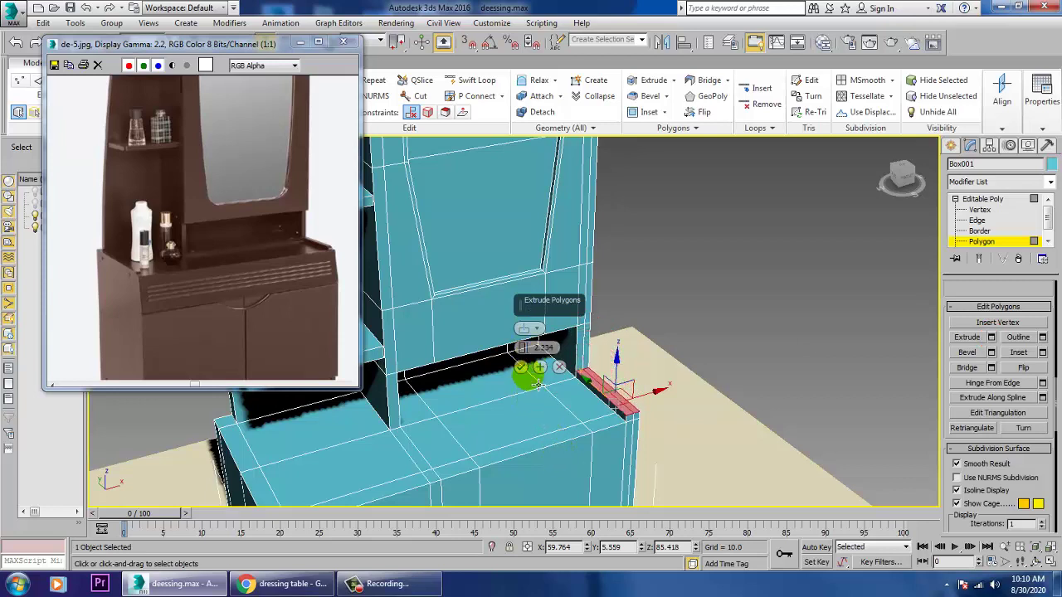
pyautogui.click(522, 368)
pyautogui.click(768, 283)
pyautogui.scroll(-4, 707, 360)
pyautogui.moveTo(721, 369); pyautogui.dragTo(733, 382, button='middle')
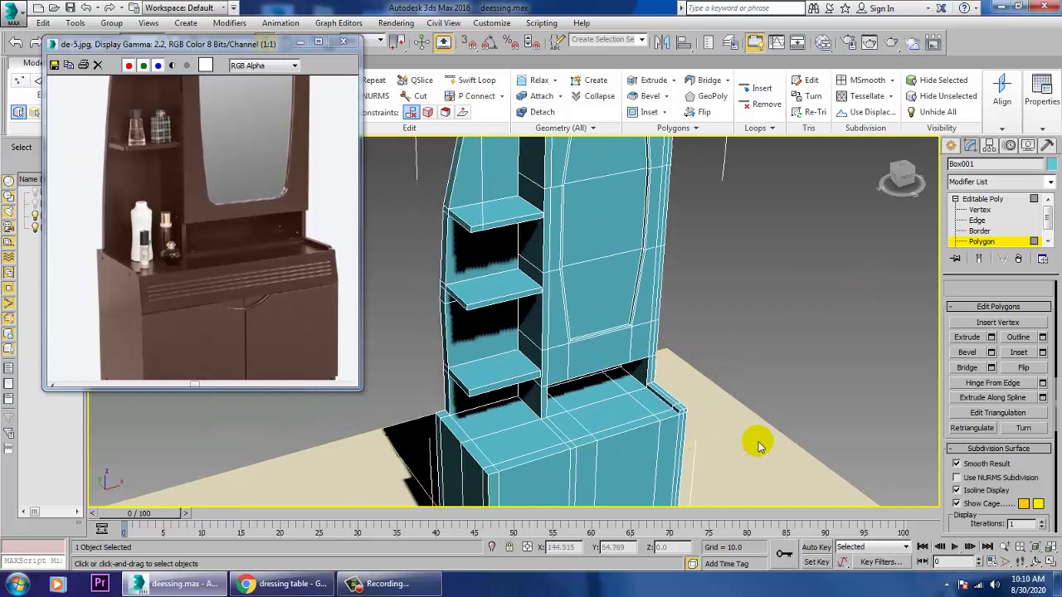
# Step: Create a cylinder of about 4.4 radius and 14.8 height with AutoGrid on the cabinet top, below the lowest side shelf
pyautogui.click(950, 145)
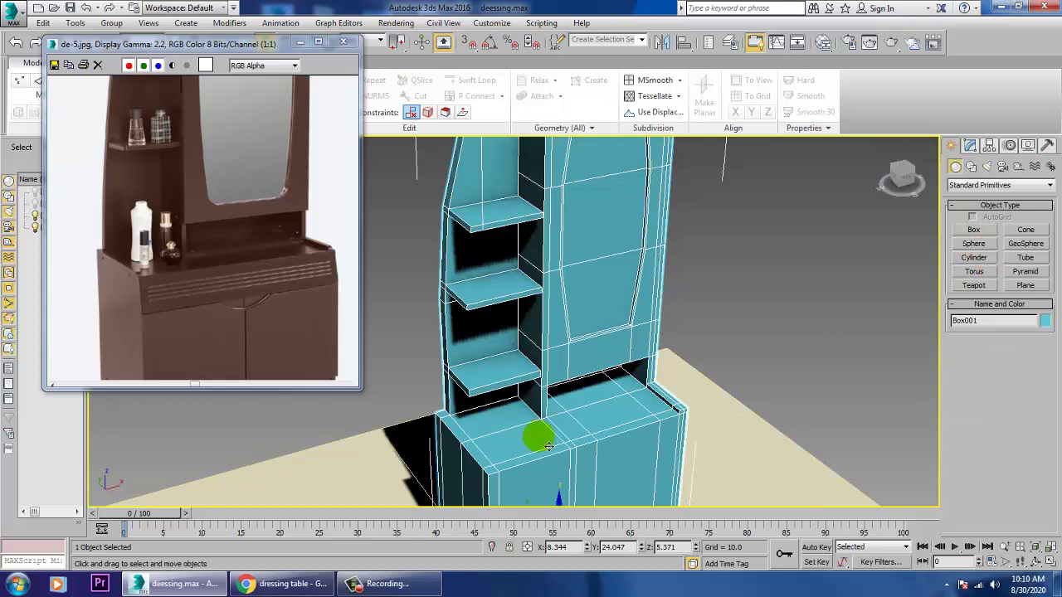
pyautogui.click(980, 261)
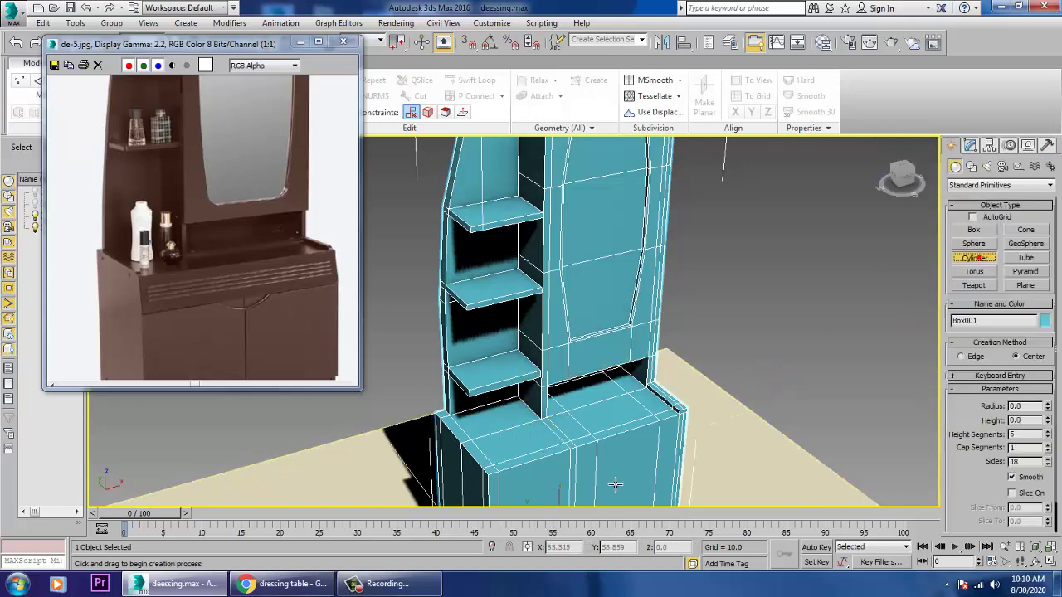
pyautogui.moveTo(557, 469); pyautogui.dragTo(618, 461, button='middle')
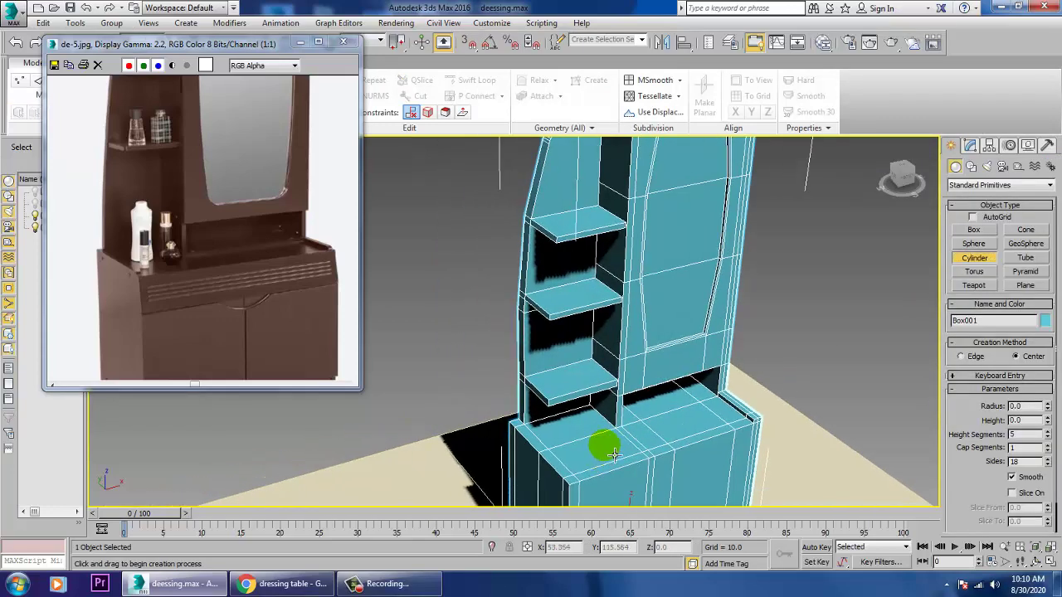
pyautogui.scroll(5, 612, 454)
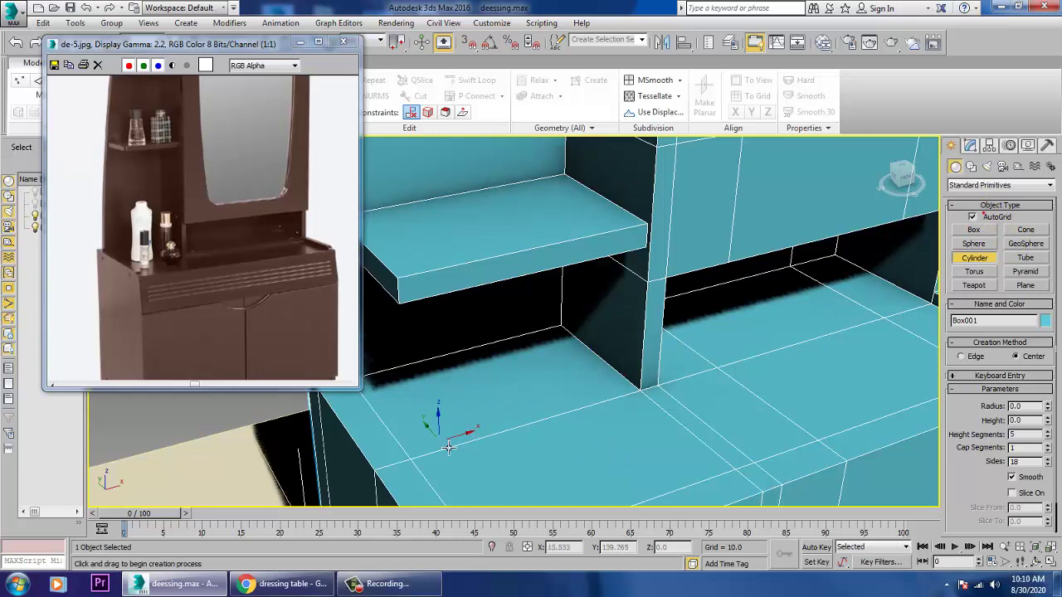
pyautogui.moveTo(489, 436); pyautogui.dragTo(499, 452)
pyautogui.click(489, 343)
pyautogui.rightClick(490, 343)
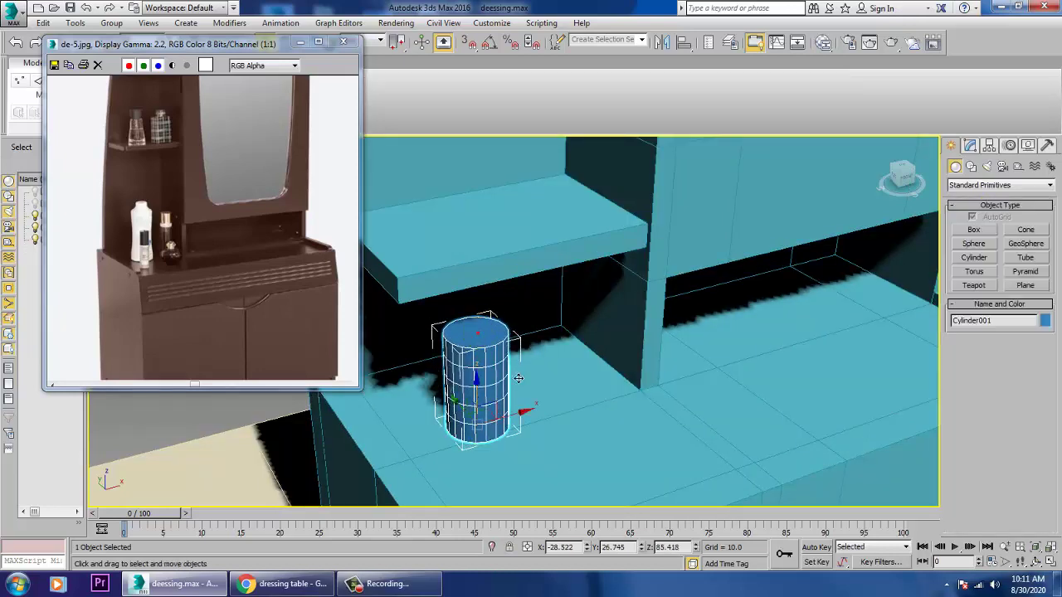
pyautogui.keyDown('alt'); pyautogui.moveTo(524, 380); pyautogui.dragTo(573, 341, button='middle'); pyautogui.keyUp('alt')
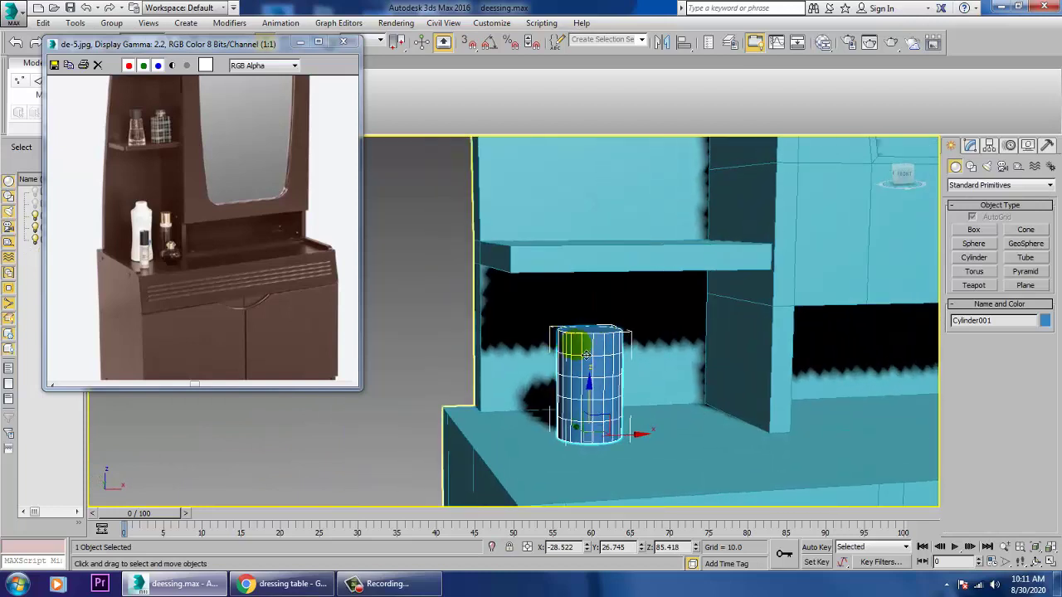
# Step: Apply an FFD(cyl) modifier to the cylinder
pyautogui.click(987, 146)
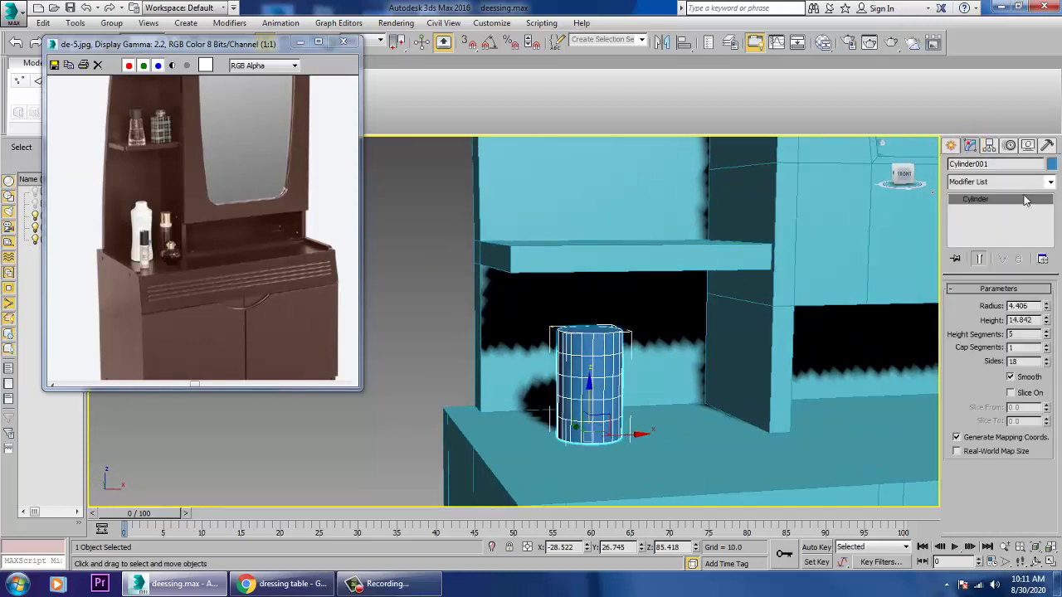
pyautogui.click(1052, 183)
pyautogui.press('f')
pyautogui.press('f')
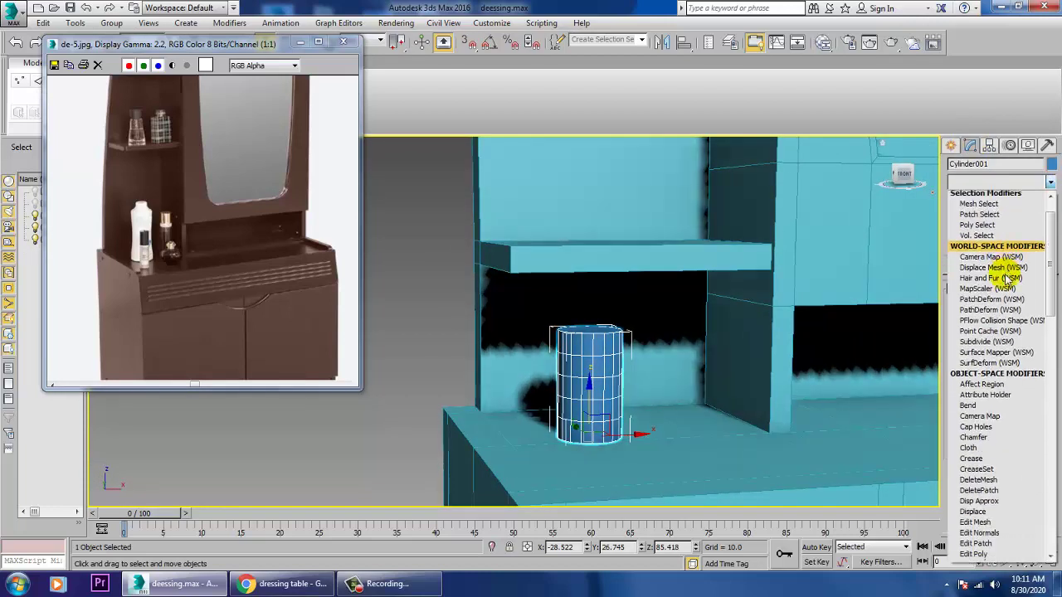
pyautogui.click(990, 239)
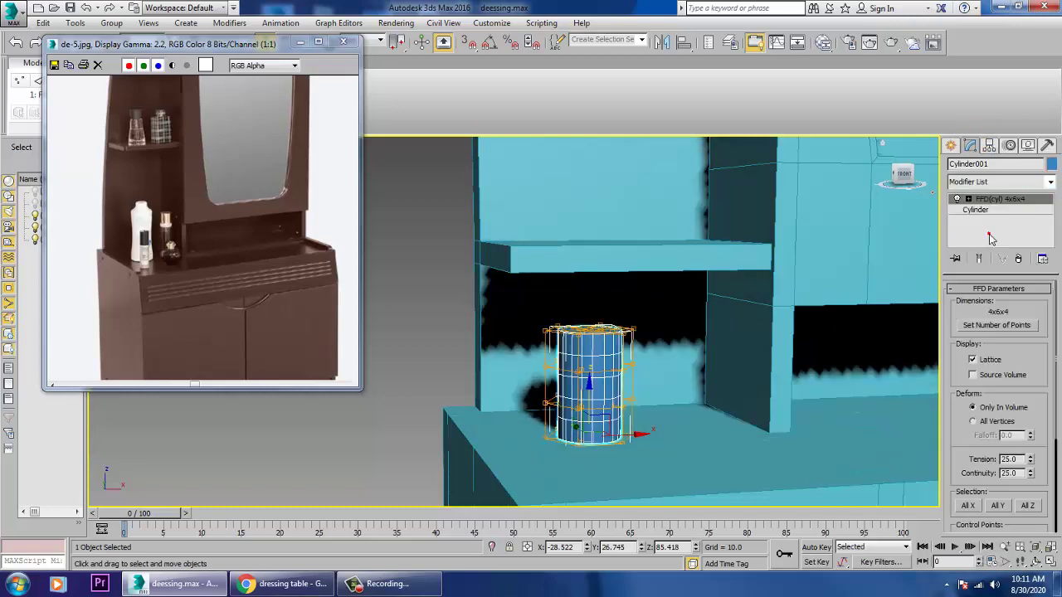
# Step: Scale the two middle rows of FFD control points in to about 89 percent in the front view, giving the cylinder a waist
pyautogui.hotkey('alt', 'w')
pyautogui.rightClick(824, 260)
pyautogui.hotkey('alt', 'w')
pyautogui.press('z')
pyautogui.moveTo(675, 300); pyautogui.dragTo(758, 269, button='middle')
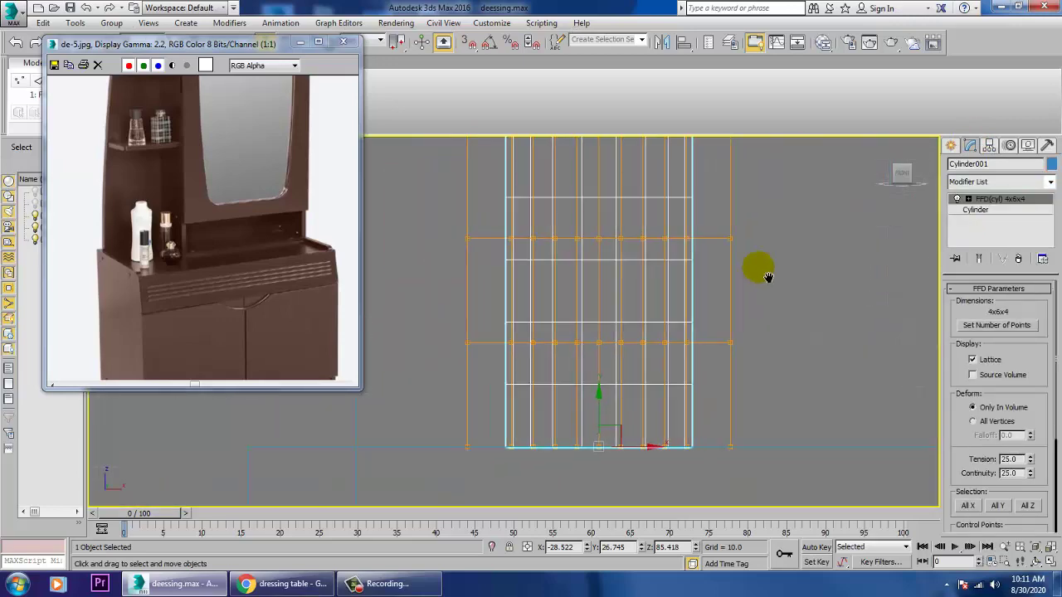
pyautogui.click(969, 200)
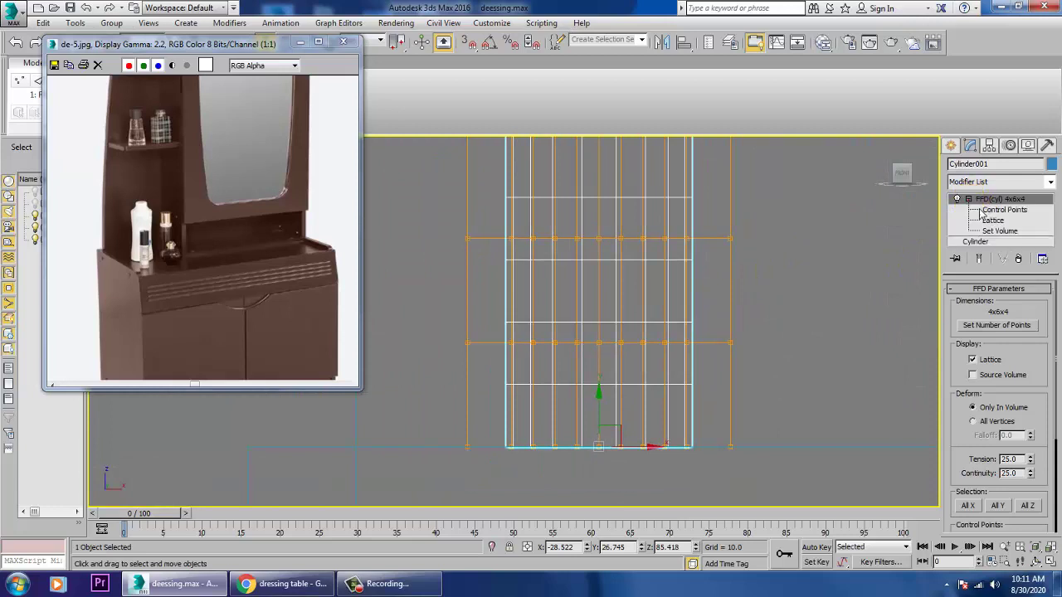
pyautogui.click(1000, 211)
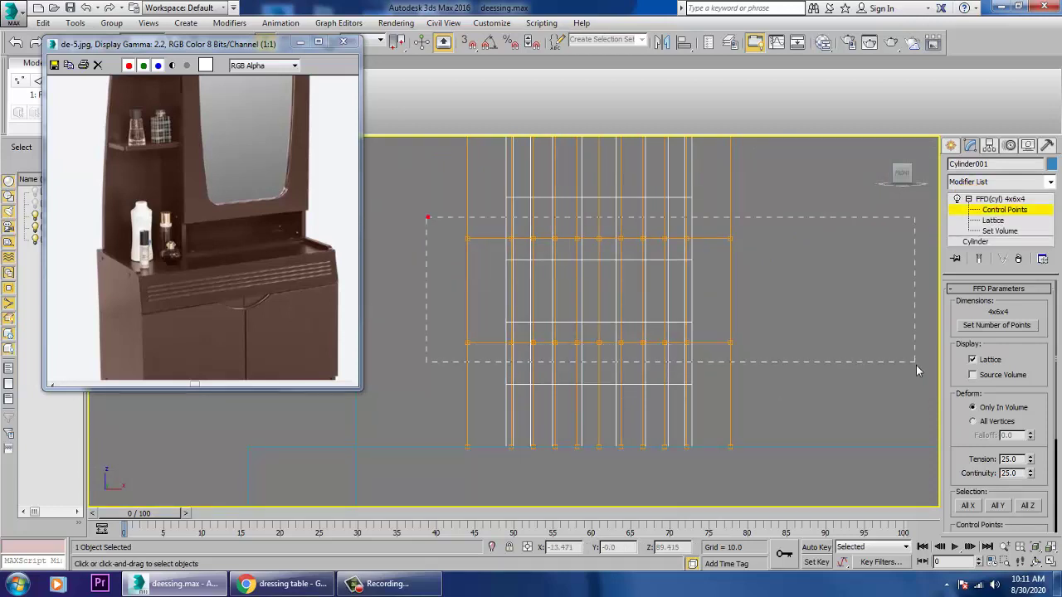
pyautogui.moveTo(916, 366); pyautogui.dragTo(916, 363)
pyautogui.moveTo(604, 288); pyautogui.dragTo(623, 306)
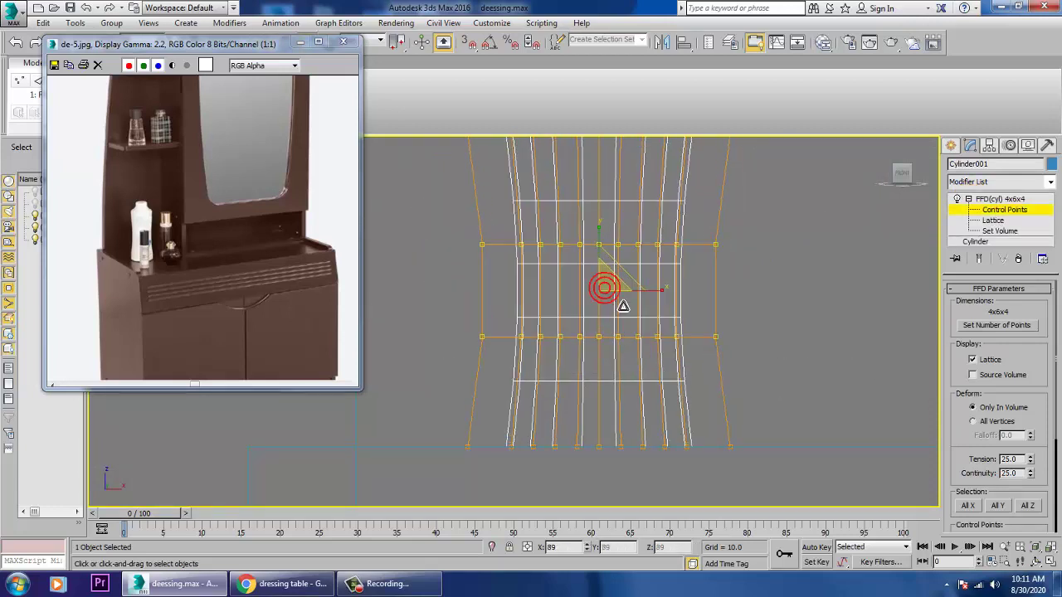
pyautogui.press('w')
# Step: Convert the waisted cylinder to an Editable Poly
pyautogui.hotkey('alt', 'w')
pyautogui.keyDown('alt'); pyautogui.moveTo(795, 418); pyautogui.dragTo(774, 449, button='middle'); pyautogui.keyUp('alt')
pyautogui.scroll(5, 751, 432)
pyautogui.scroll(-2, 750, 431)
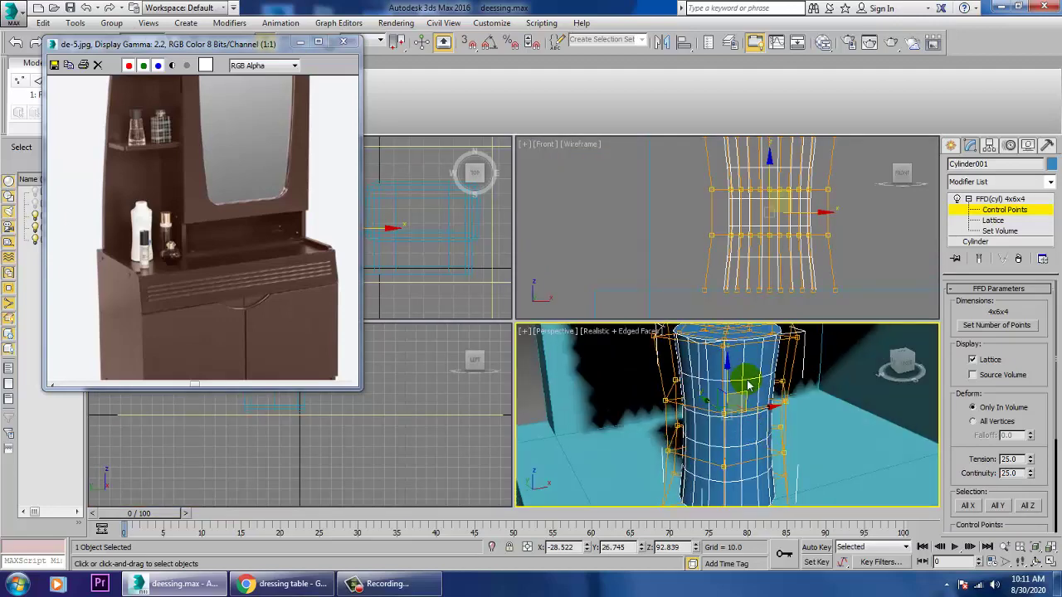
pyautogui.moveTo(749, 379); pyautogui.dragTo(745, 415, button='middle')
pyautogui.rightClick(727, 384)
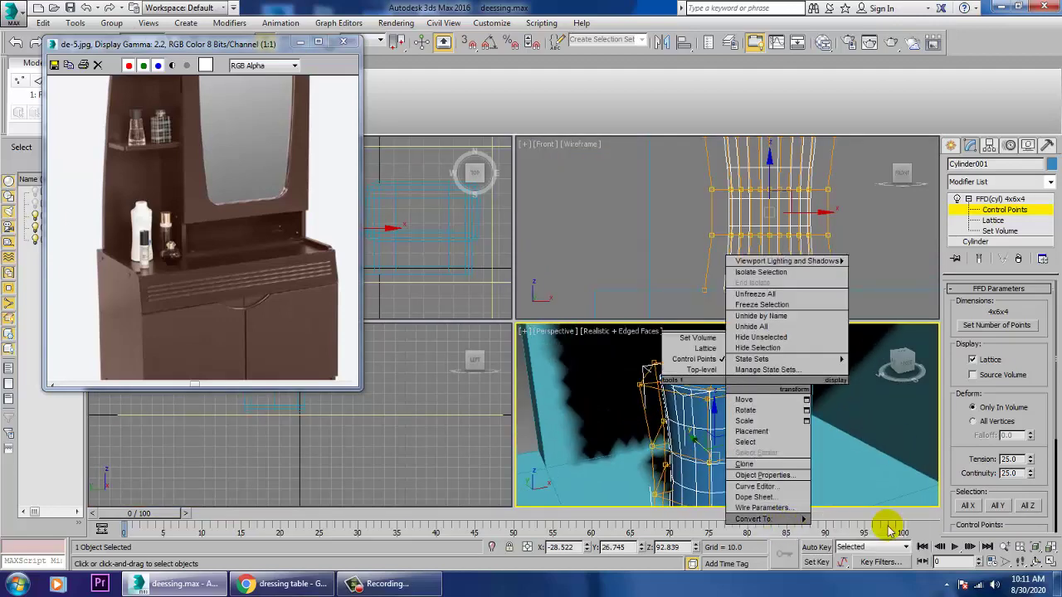
pyautogui.moveTo(805, 534)
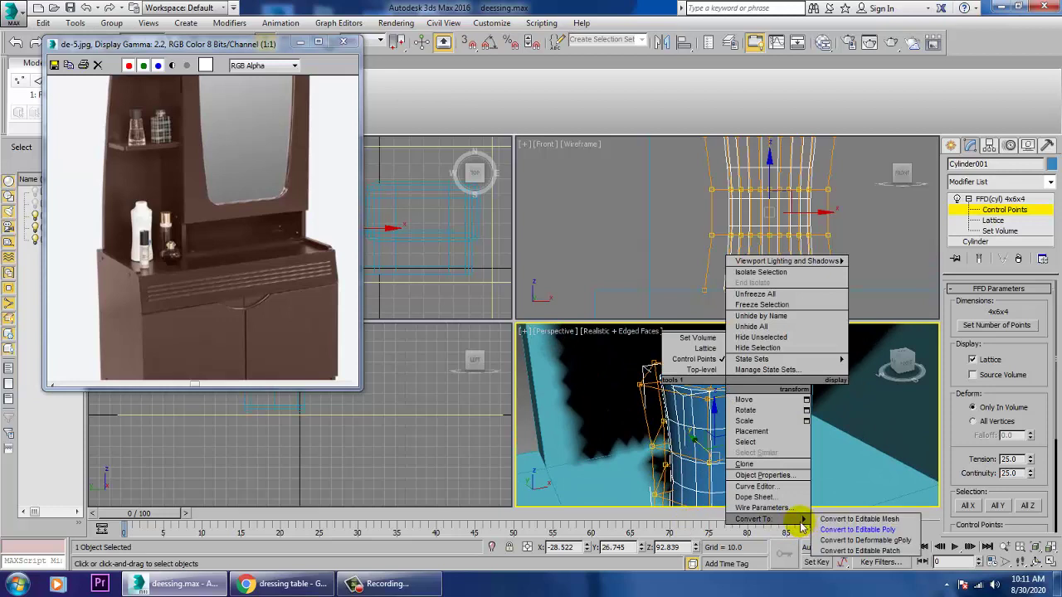
pyautogui.click(857, 531)
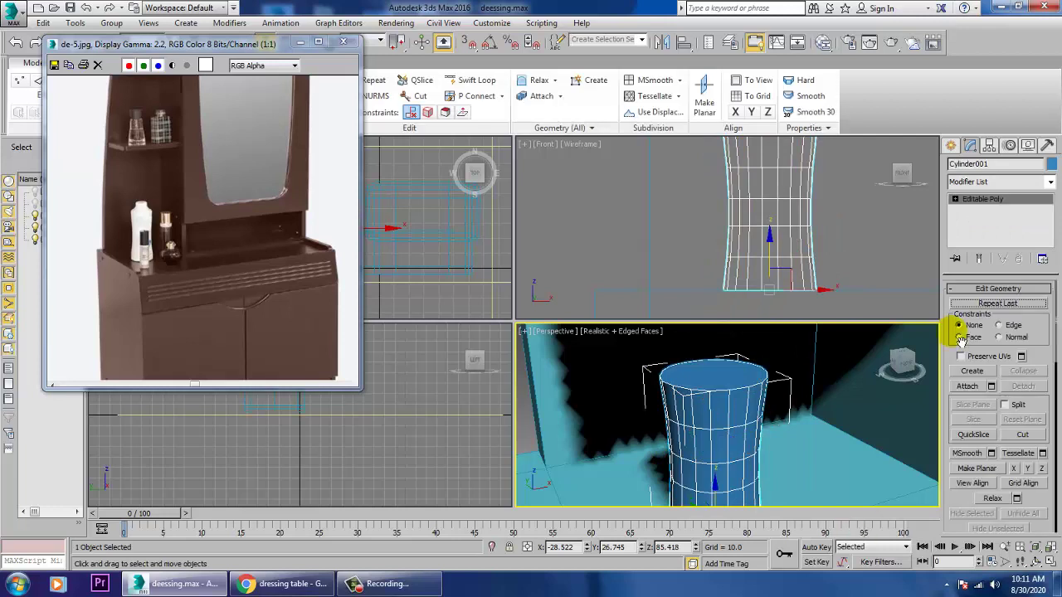
# Step: Inset the bottle's top polygon by 1.0
pyautogui.press('4')
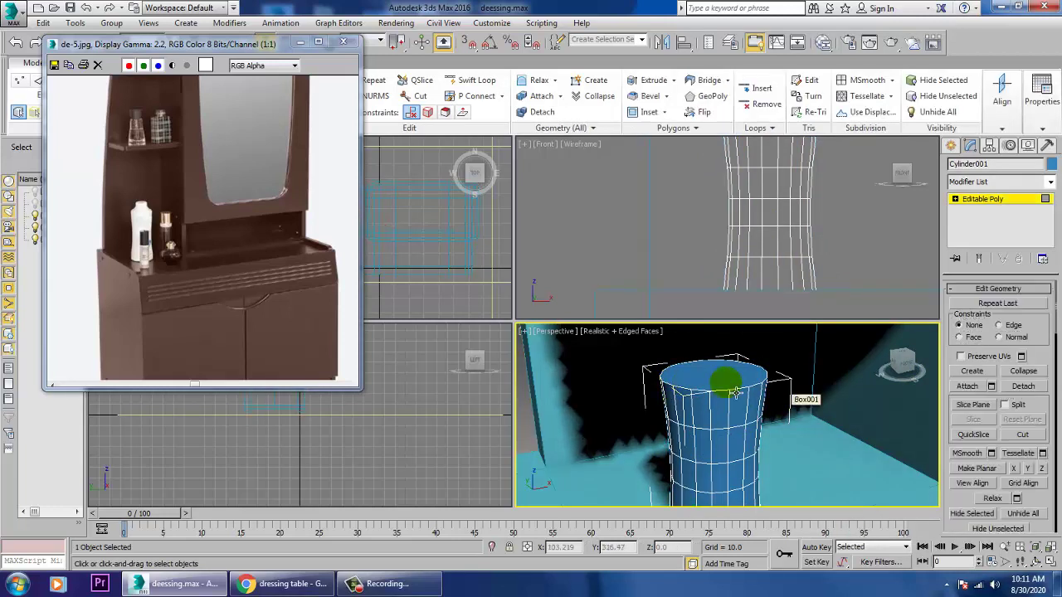
pyautogui.click(734, 393)
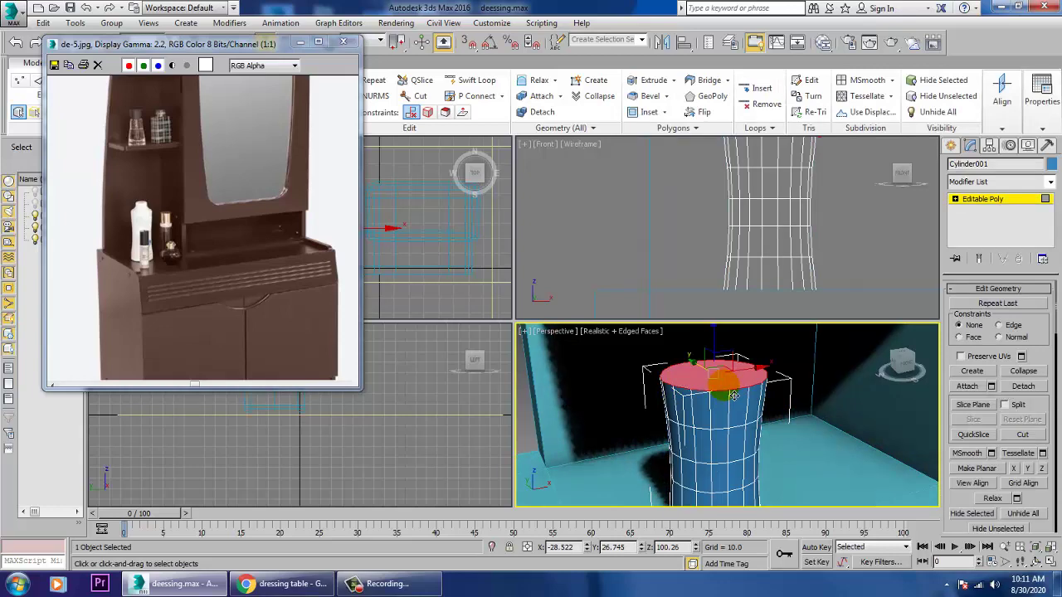
pyautogui.moveTo(787, 440)
pyautogui.keyDown('alt'); pyautogui.mouseDown(button='middle')
pyautogui.moveTo(770, 436)
pyautogui.moveTo(789, 447)
pyautogui.mouseUp(button='middle'); pyautogui.keyUp('alt')
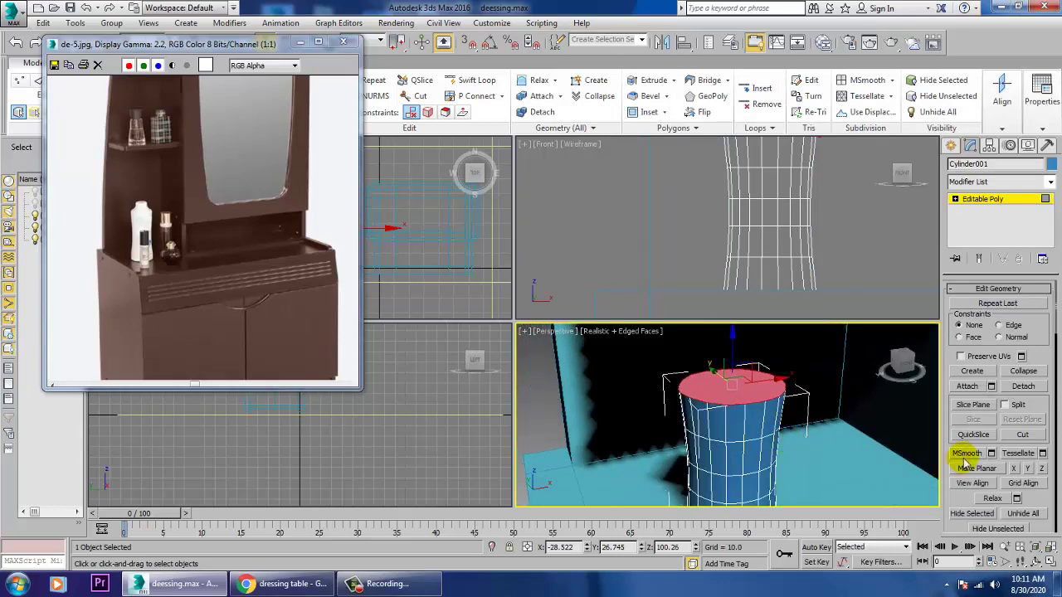
pyautogui.moveTo(1034, 504); pyautogui.dragTo(1034, 142)
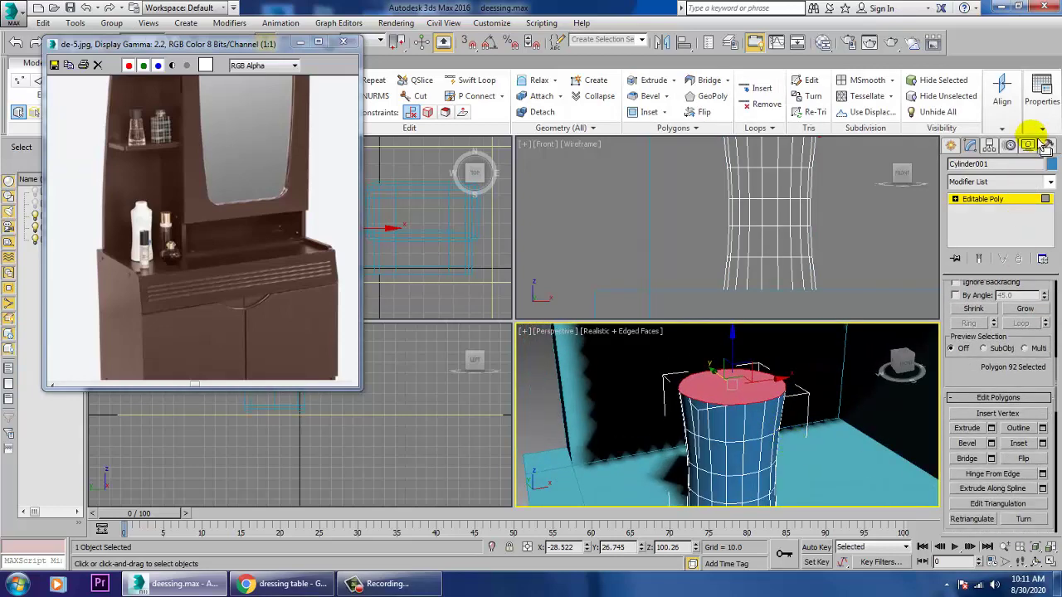
pyautogui.click(1043, 443)
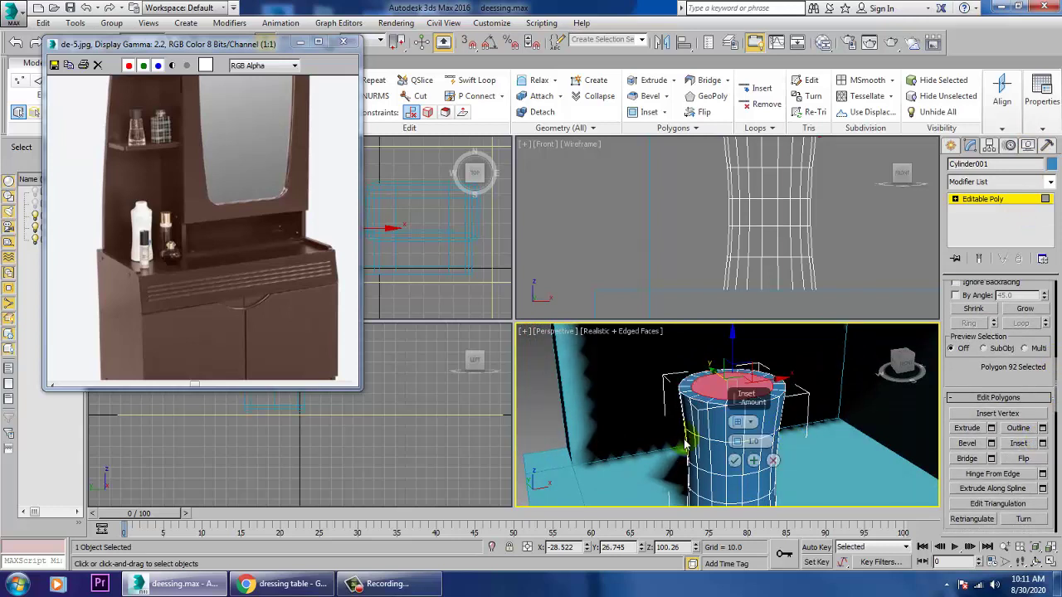
pyautogui.click(733, 462)
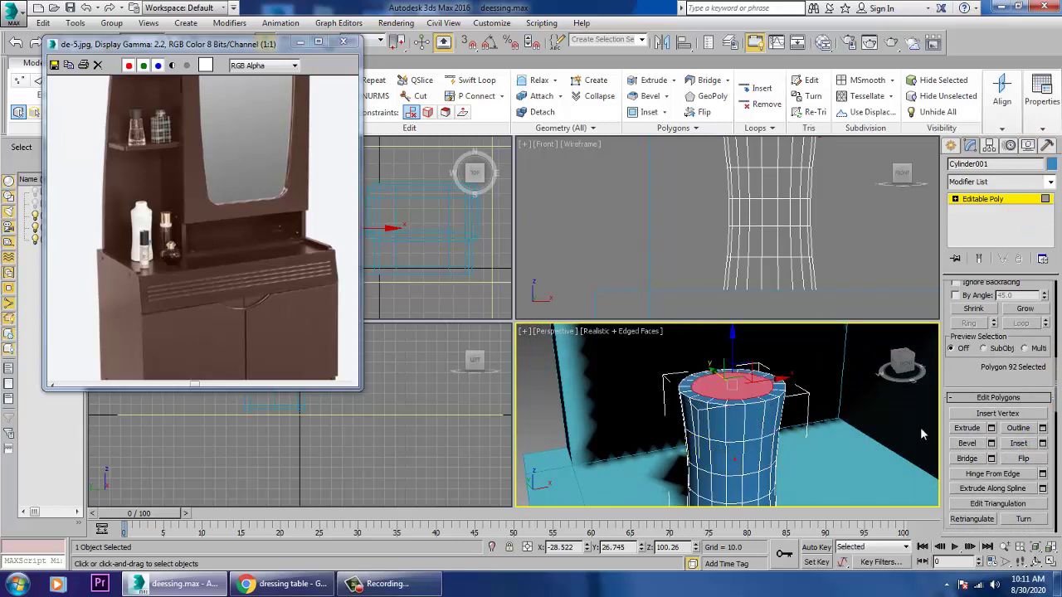
# Step: Bevel the inset top polygon up by 2.445 with an outline of -1.0 to form the bottle's shoulder
pyautogui.click(992, 444)
pyautogui.moveTo(739, 446); pyautogui.dragTo(745, 469)
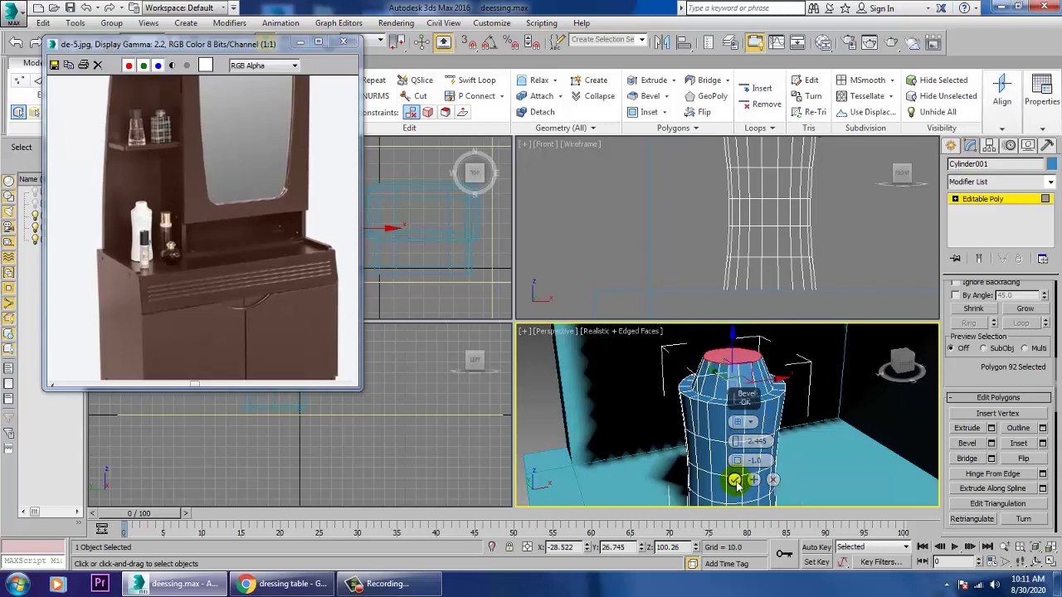
pyautogui.click(734, 479)
pyautogui.hotkey('alt', 'w')
pyautogui.scroll(-5, 794, 415)
pyautogui.scroll(-8, 796, 414)
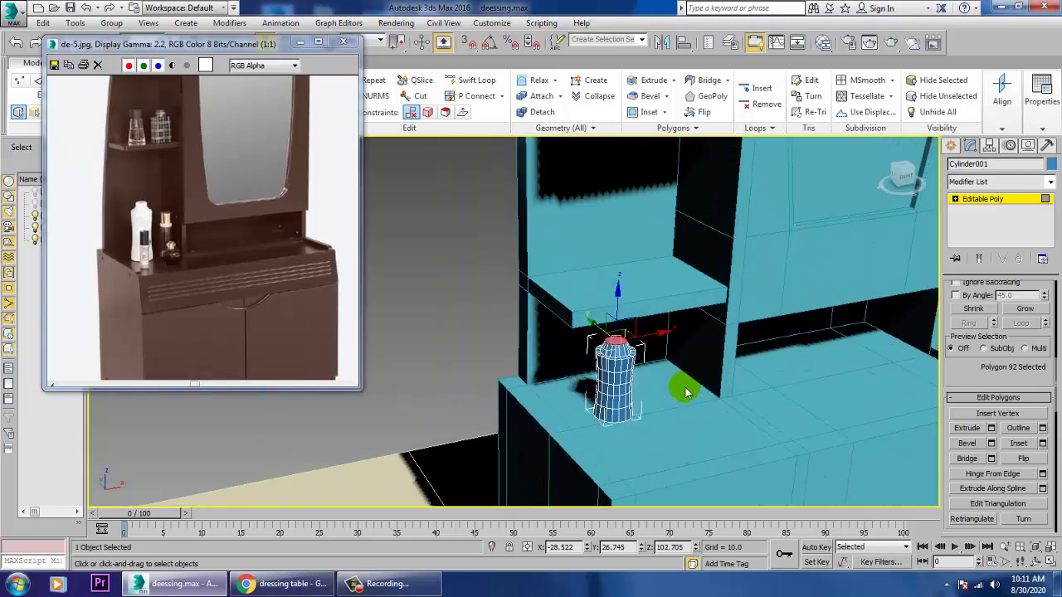
pyautogui.moveTo(717, 380); pyautogui.dragTo(637, 425, button='middle')
pyautogui.scroll(3, 663, 379)
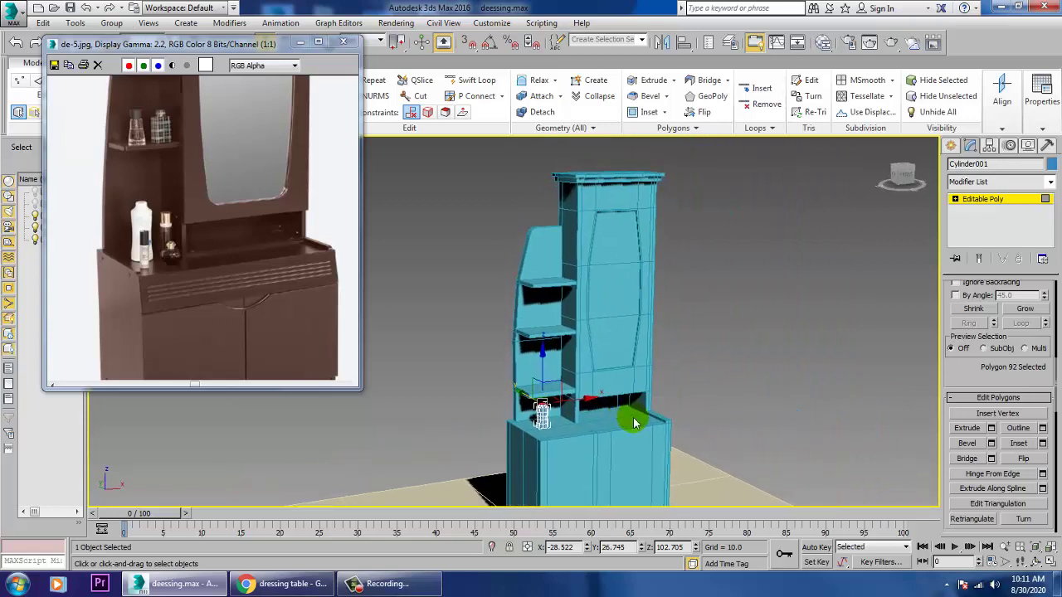